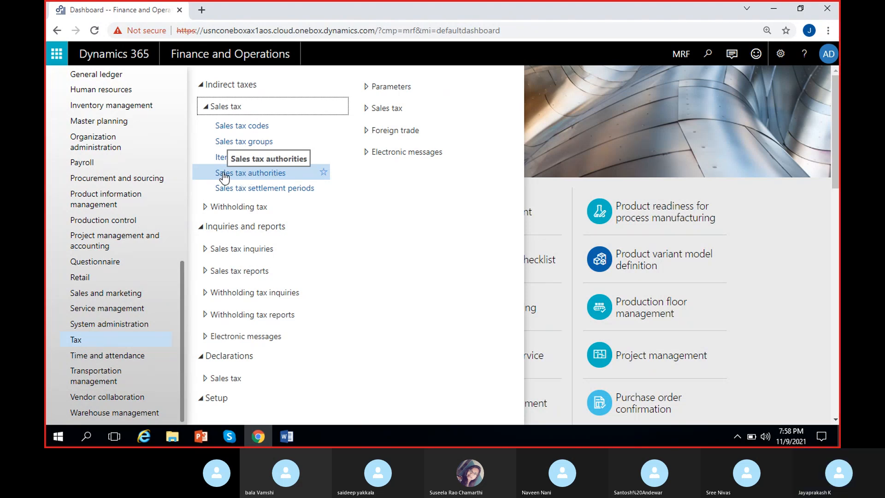
Open the sales tax authorities form and create a new record with the authority code GST.
left_click(250, 174)
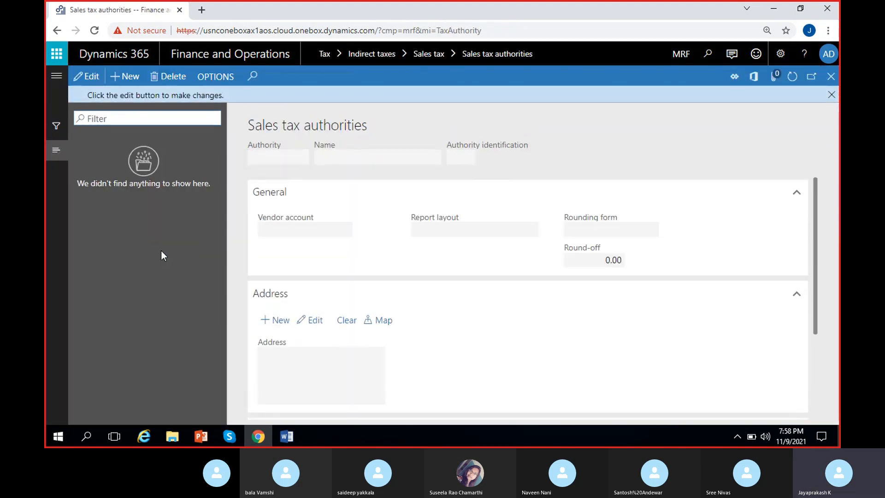
left_click(831, 94)
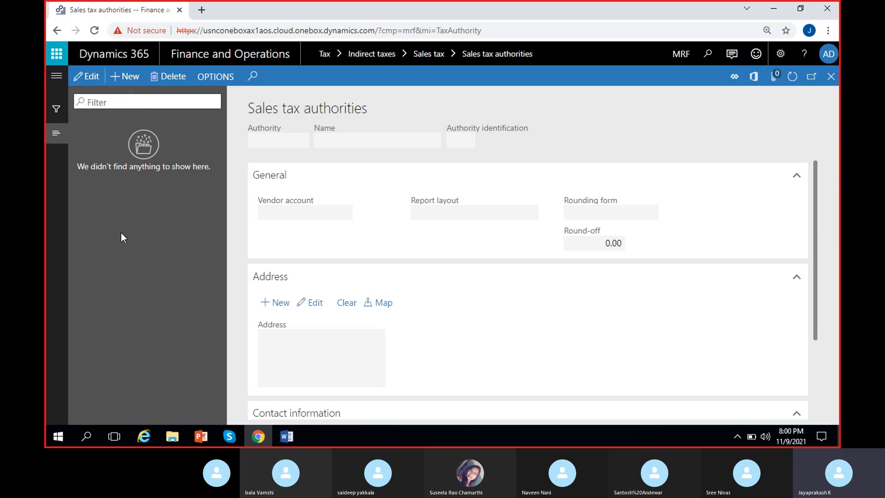
left_click(120, 86)
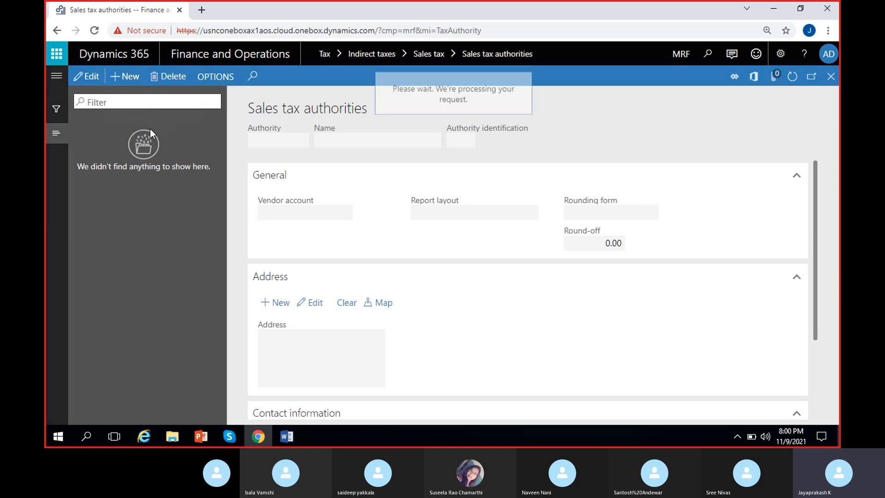
type("GST")
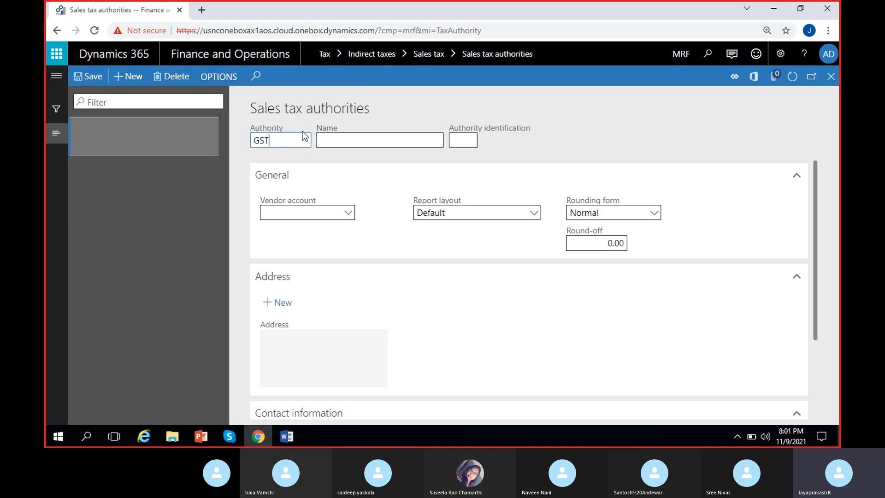
left_click(282, 151)
Name the new authority "GST authority" and set its authority identification to GST.
left_click(351, 135)
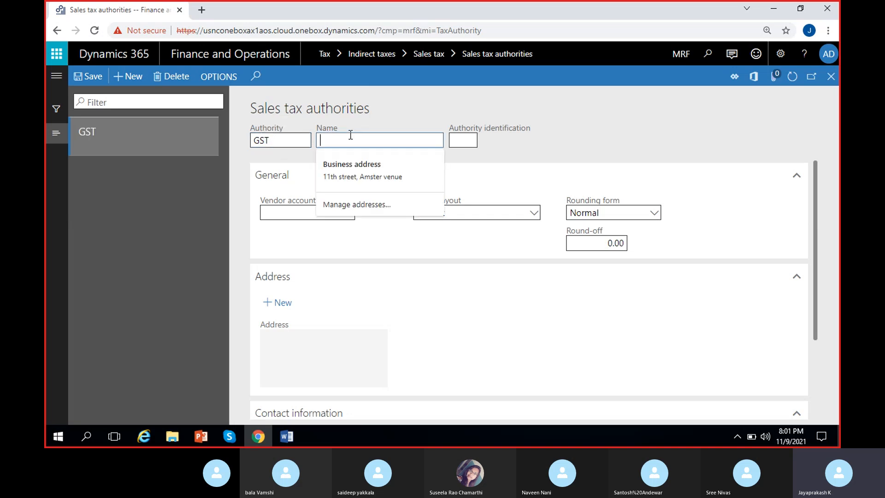
type("GST auth")
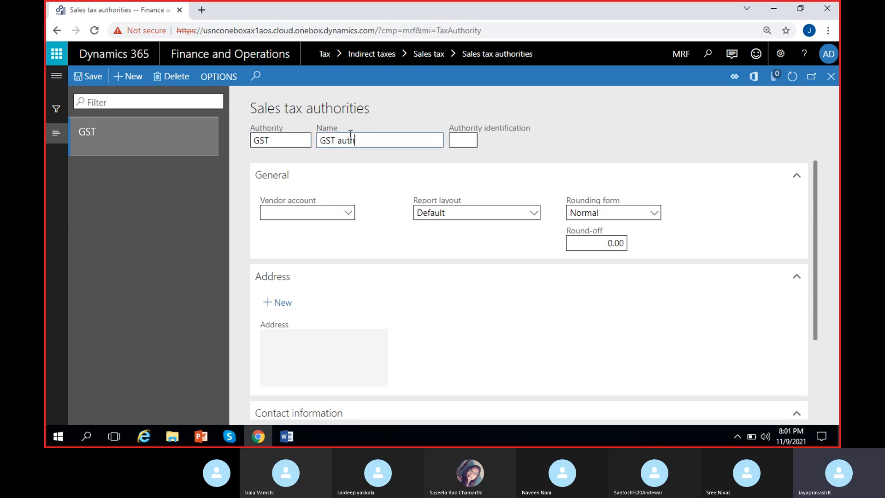
type("ority")
left_click(333, 148)
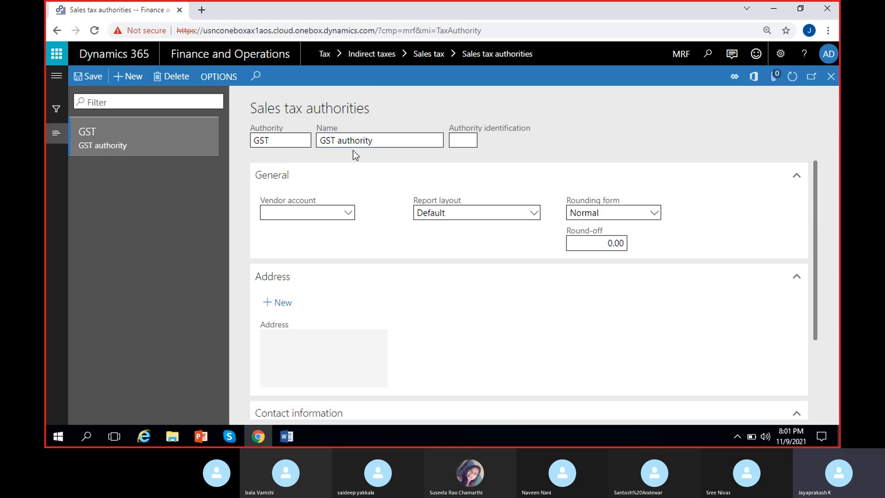
left_click(461, 142)
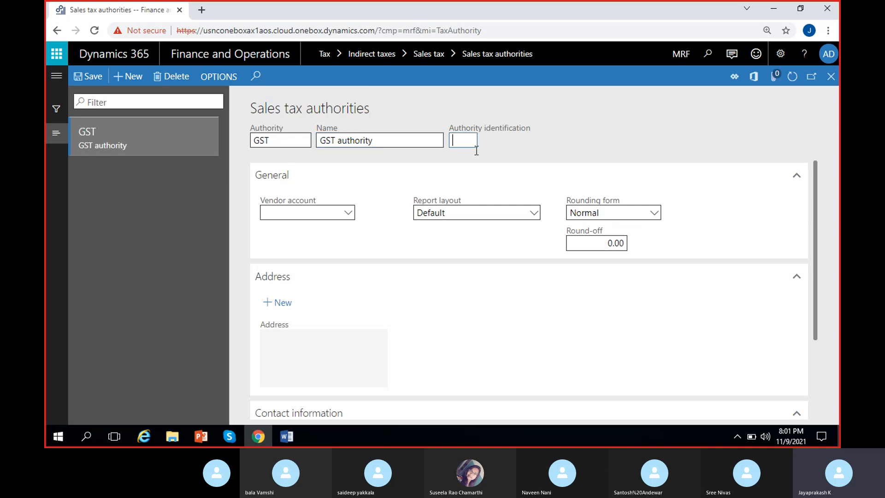
type("GST")
left_click(515, 142)
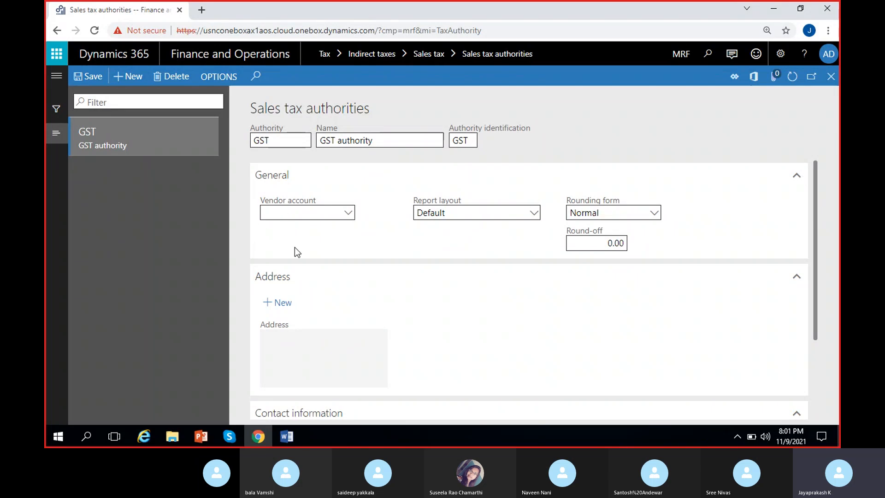
Switch to the Word document MS Dynamics 8 PM and add blank lines below "Item sales tax groups" at its end.
left_click(287, 436)
scroll(249, 207, "down", 3)
scroll(537, 193, "down", 2)
key("Return")
key("Return")
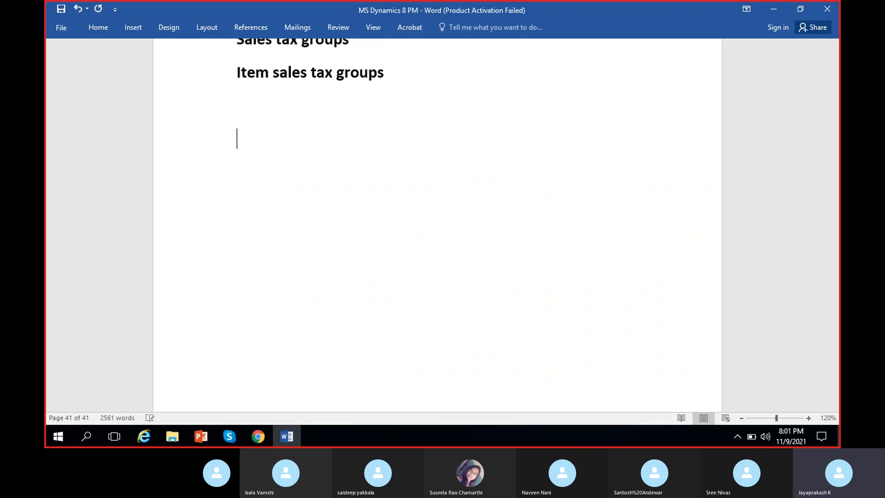
scroll(537, 193, "down", 1)
key("Return")
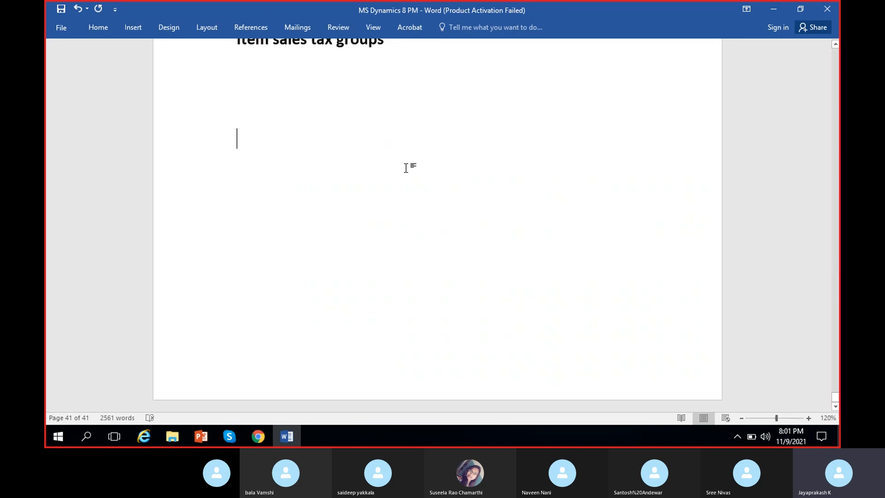
Write the line "Sales tax receivable - purchases" below the blank lines in the notes.
type("Sales t")
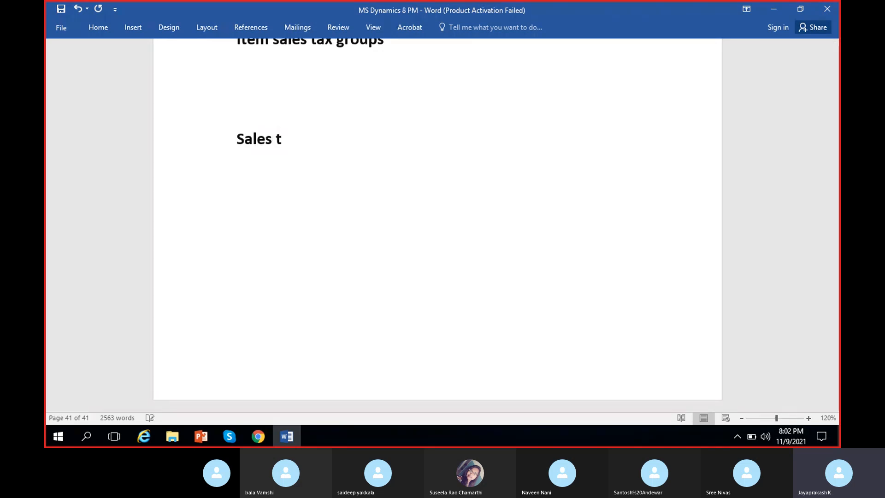
type("ax r")
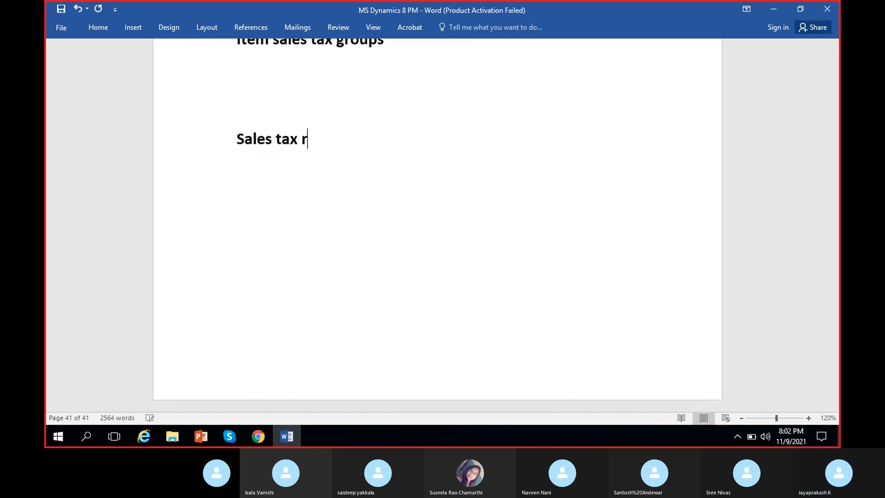
type("eceivable - purchases")
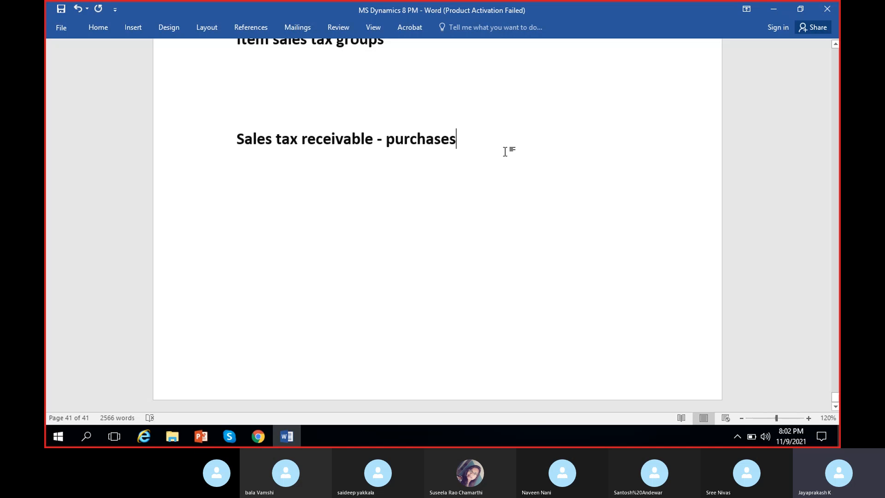
Start another line of notes under the purchases line, beginning with "Sales ta".
key("Return")
type("Sales ta")
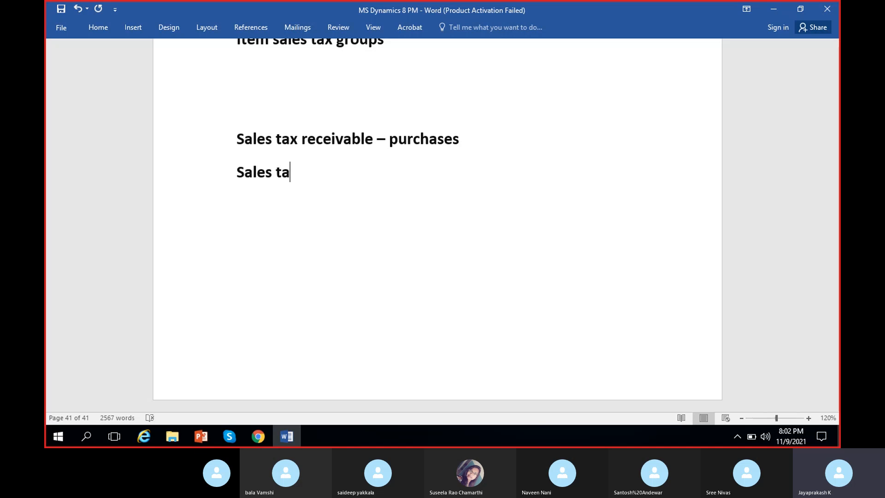
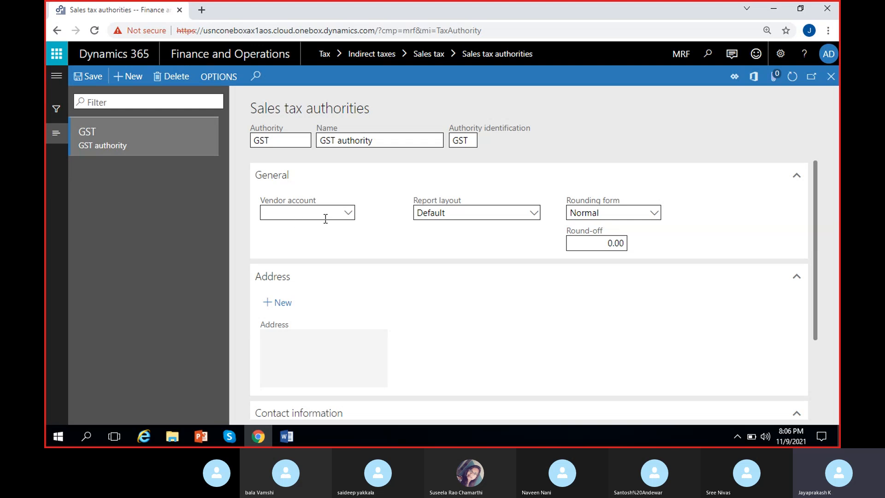
Switch to the Word notes, save them and review the remaining tax receivable line, returning to the sales tax authorities page.
left_click(287, 436)
scroll(375, 312, "up", 2)
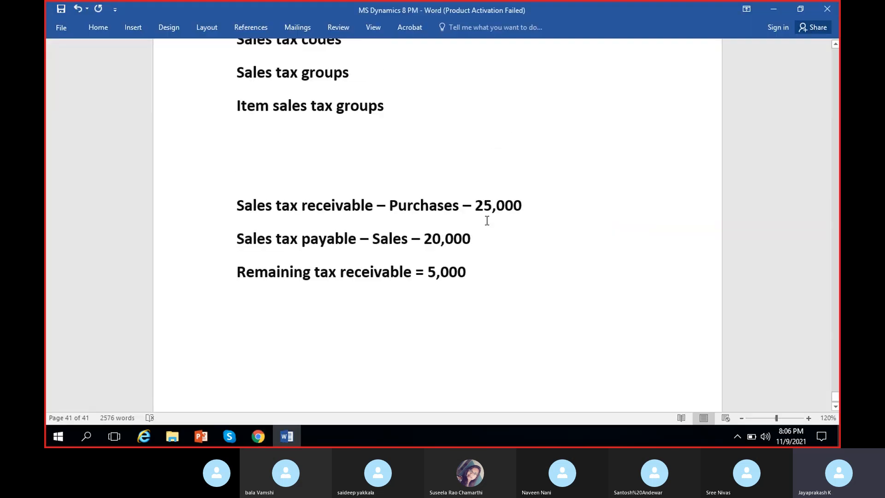
key("ctrl+s")
left_click_drag(478, 274, 237, 274)
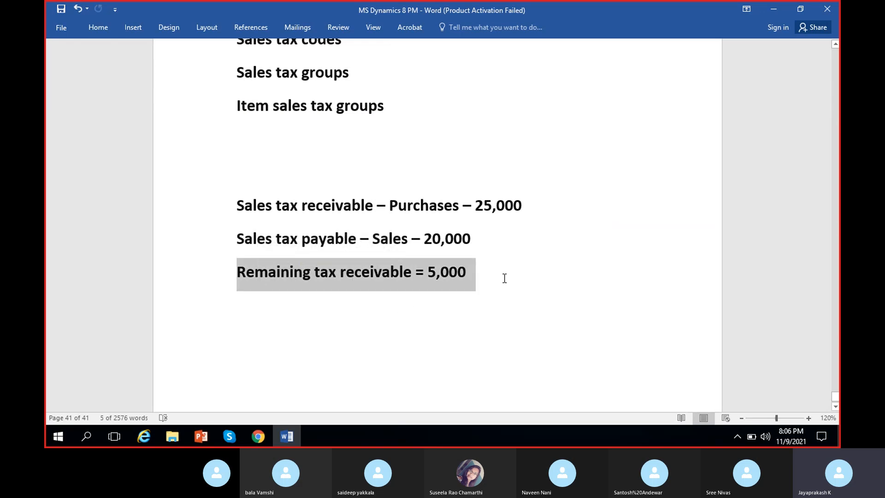
left_click(483, 286)
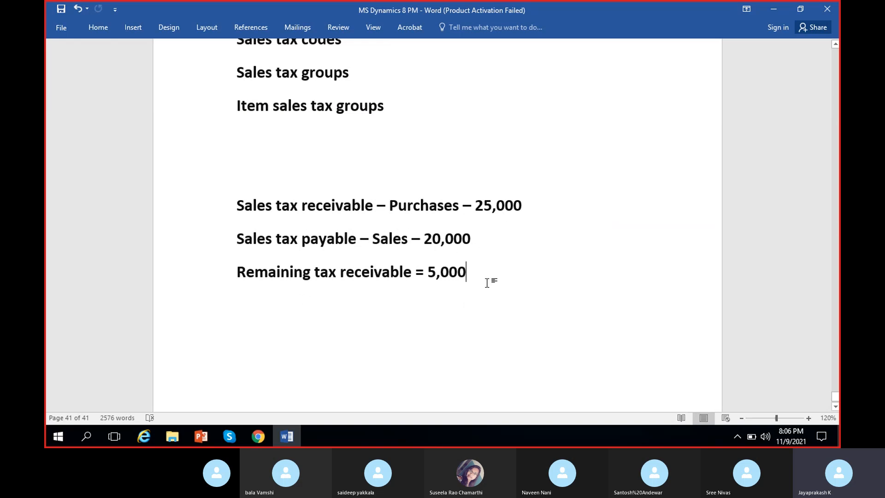
left_click(765, 8)
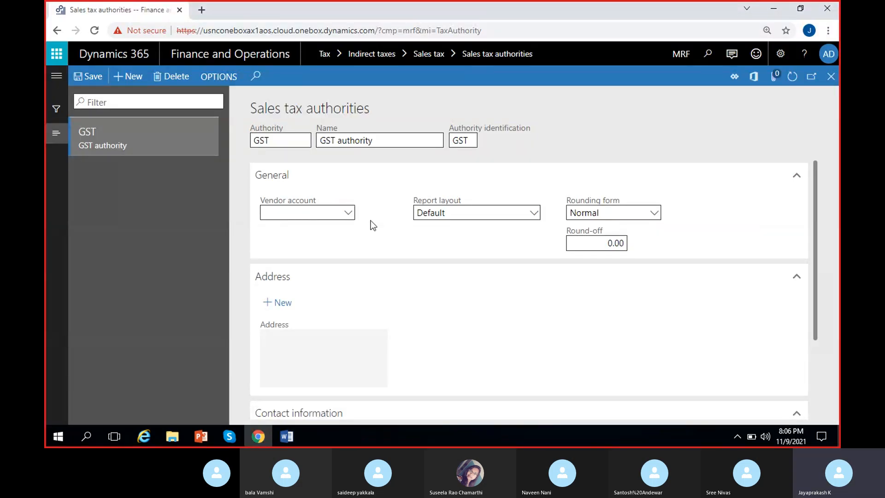
Open the vendor details from the authority's vendor account and add a new vendor named "GST authority", declining the matching records.
right_click(350, 219)
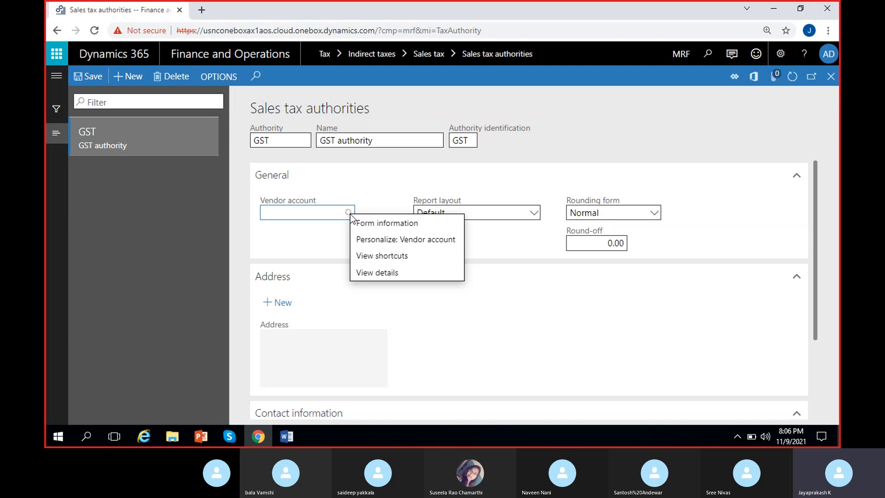
left_click(378, 273)
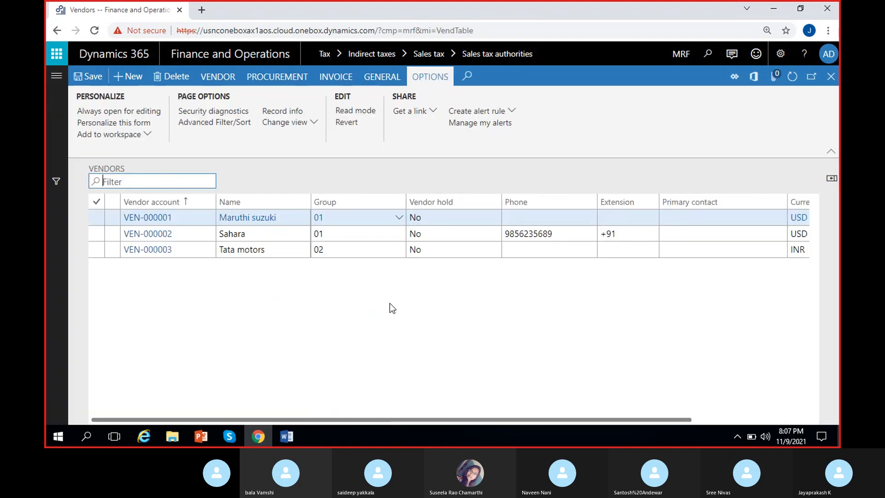
left_click(124, 79)
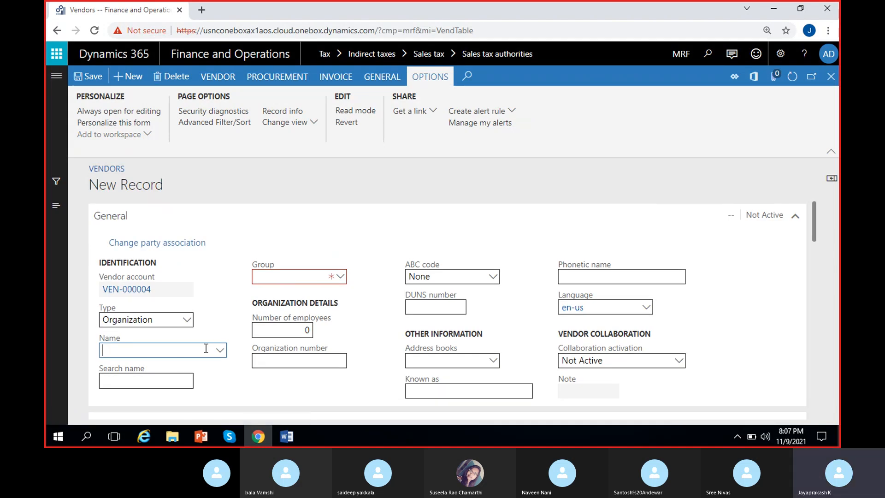
type("GST authority")
left_click(342, 276)
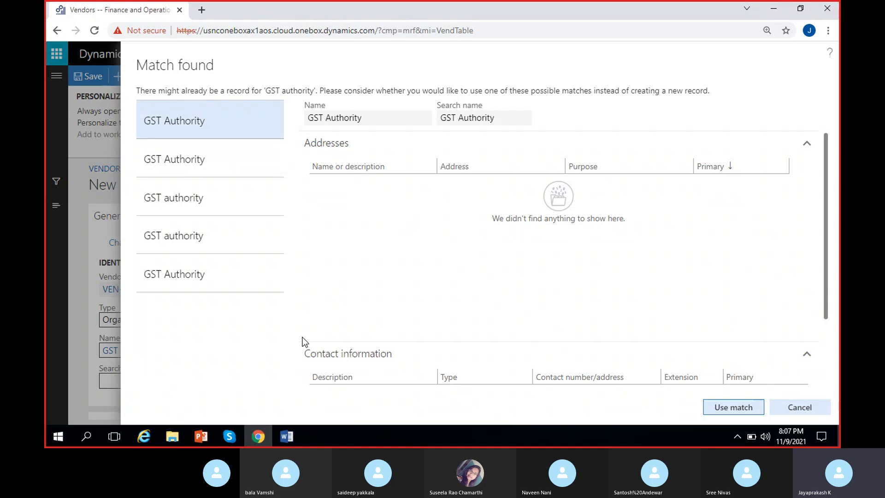
key("Escape")
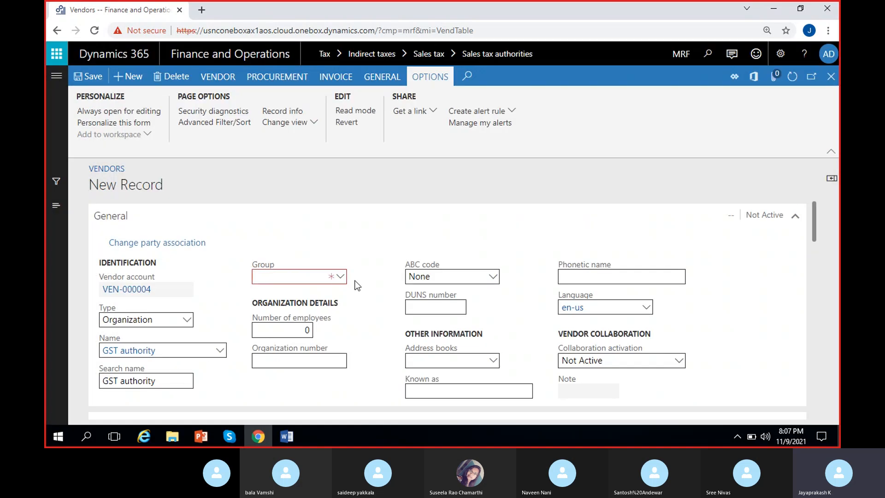
Open the vendor group details from the new vendor record and add group 05 with the description "Tax vendors".
left_click(340, 277)
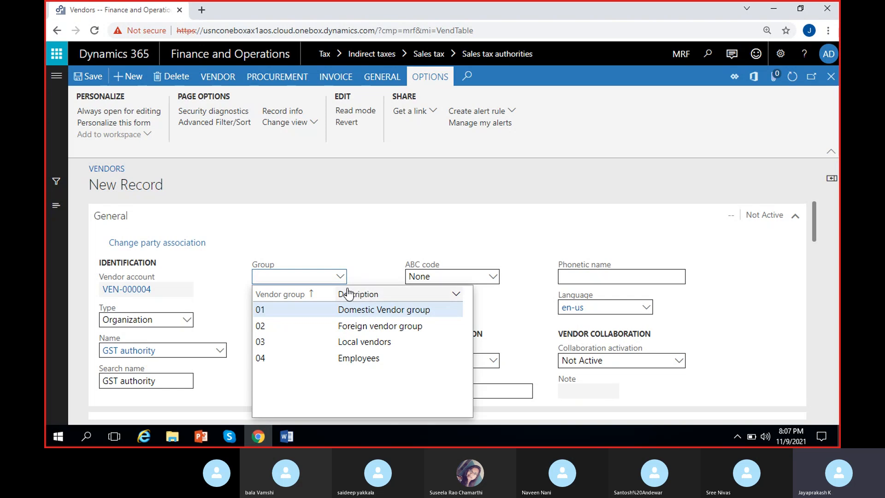
right_click(342, 276)
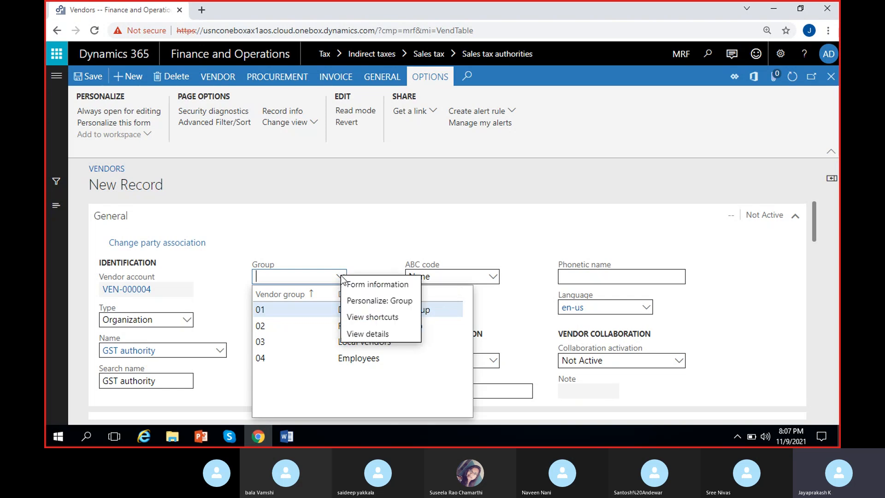
left_click(368, 333)
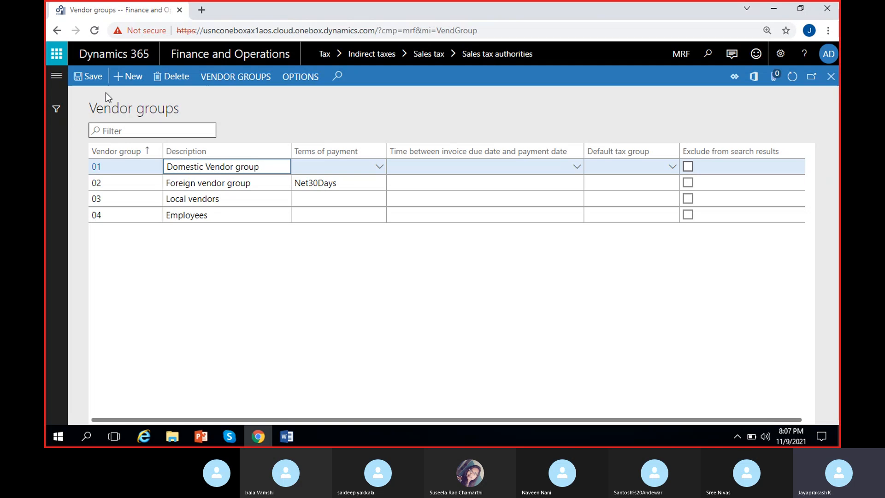
left_click(126, 80)
type("05")
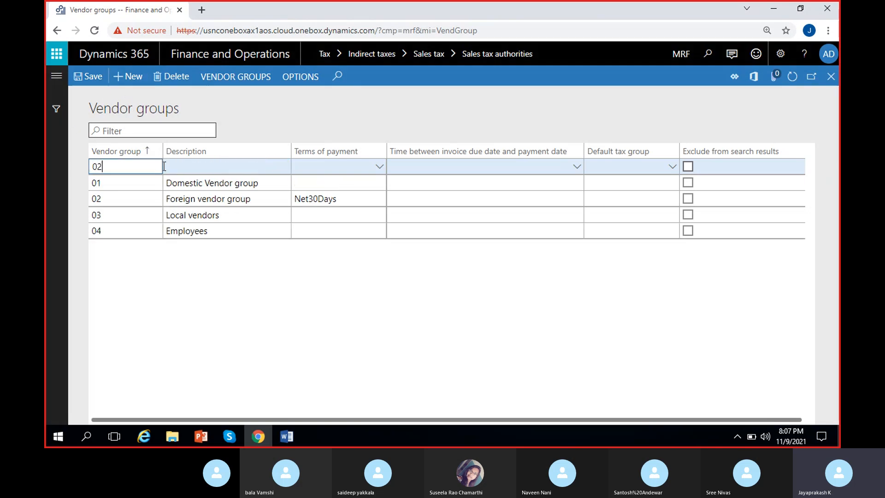
key("BackSpace")
type("5")
left_click(198, 163)
type("Tax vendors")
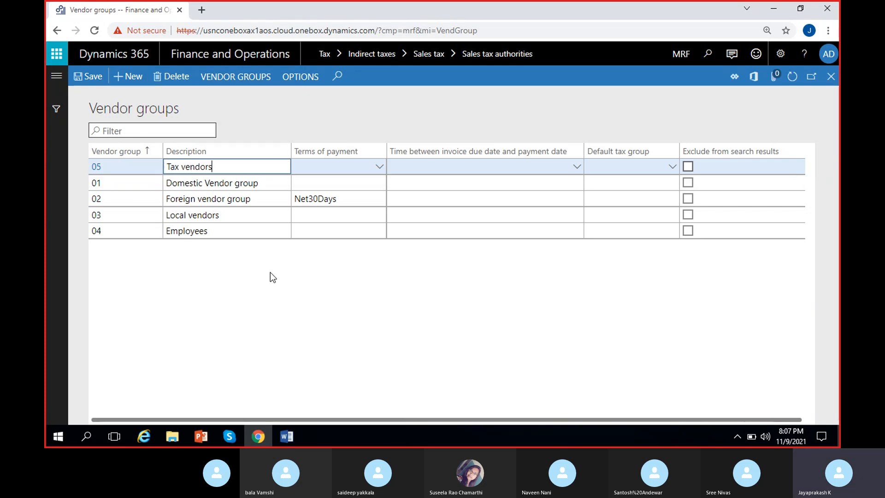
Set the terms of payment of the Tax vendors group to Net5days, then save and close the vendor groups.
left_click(379, 166)
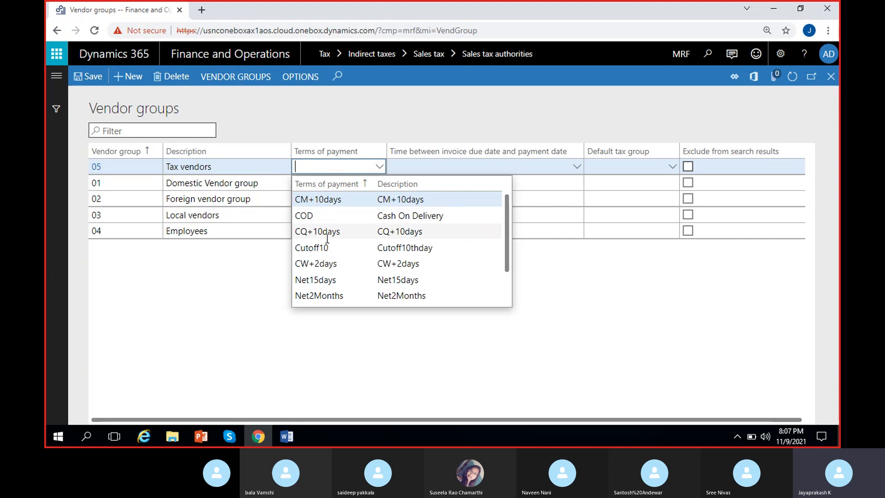
left_click(330, 263)
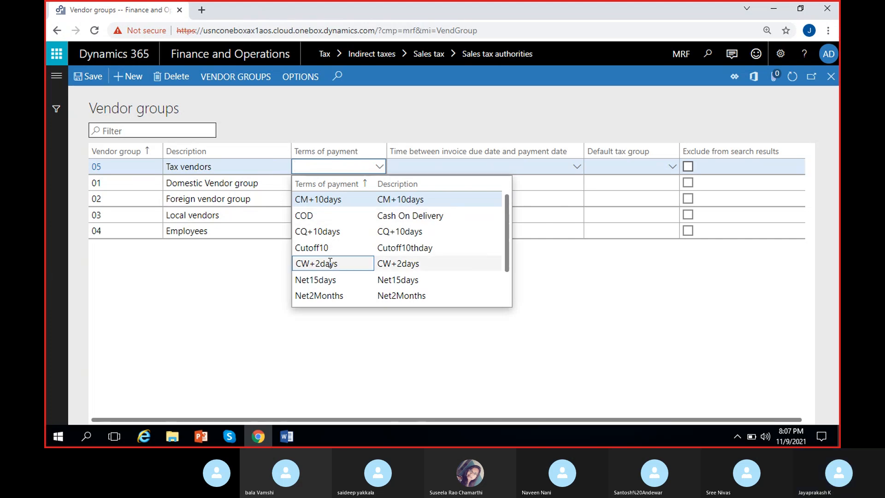
left_click(380, 166)
scroll(342, 237, "down", 2)
left_click(333, 283)
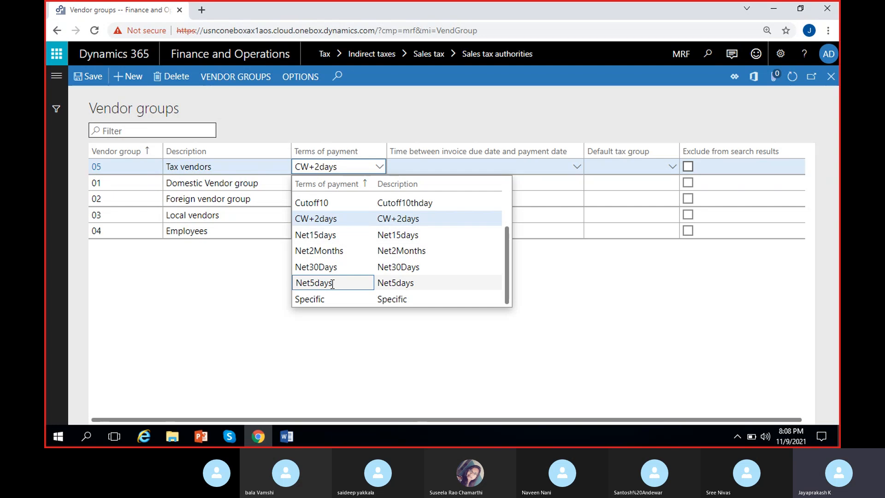
left_click(86, 76)
left_click(831, 76)
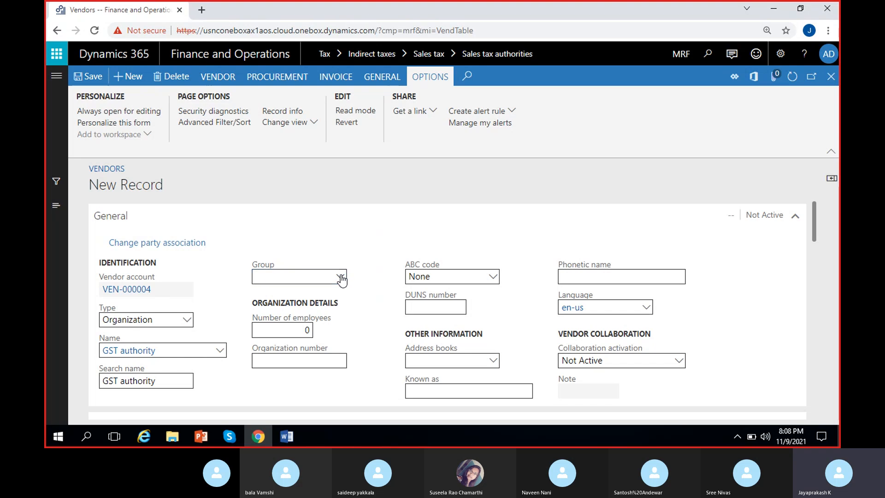
Assign vendor group 05 (Tax vendors) to the GST authority vendor, check its payment defaults and save the record.
left_click(340, 277)
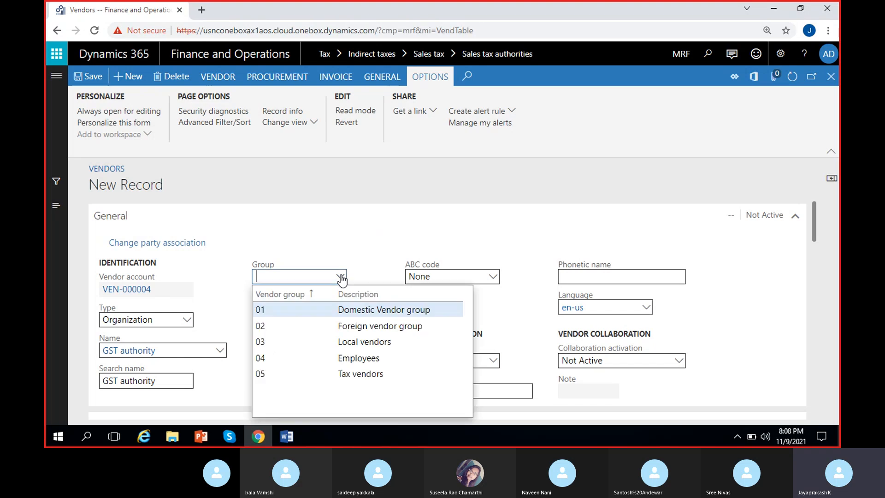
left_click(354, 373)
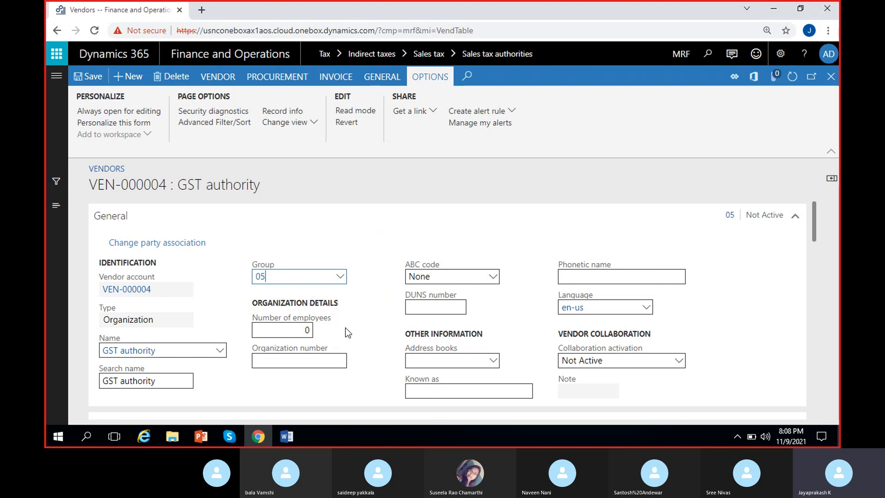
left_click(368, 315)
scroll(230, 357, "down", 20)
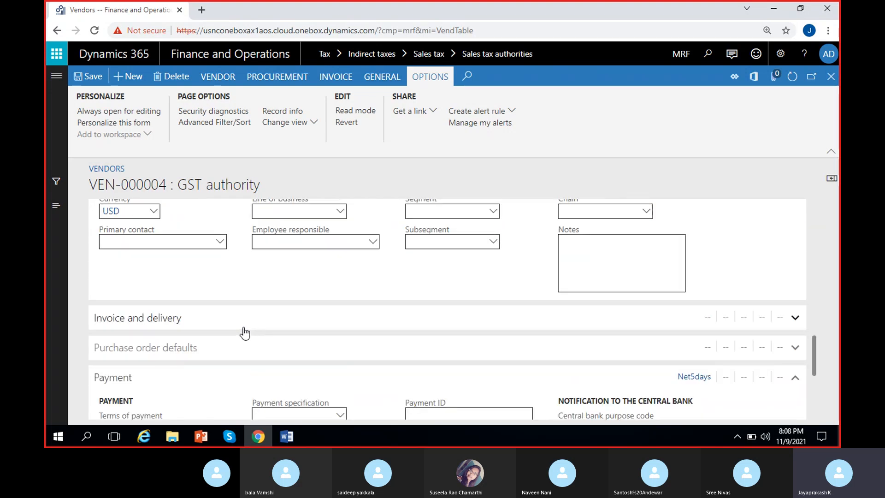
scroll(246, 334, "up", 20)
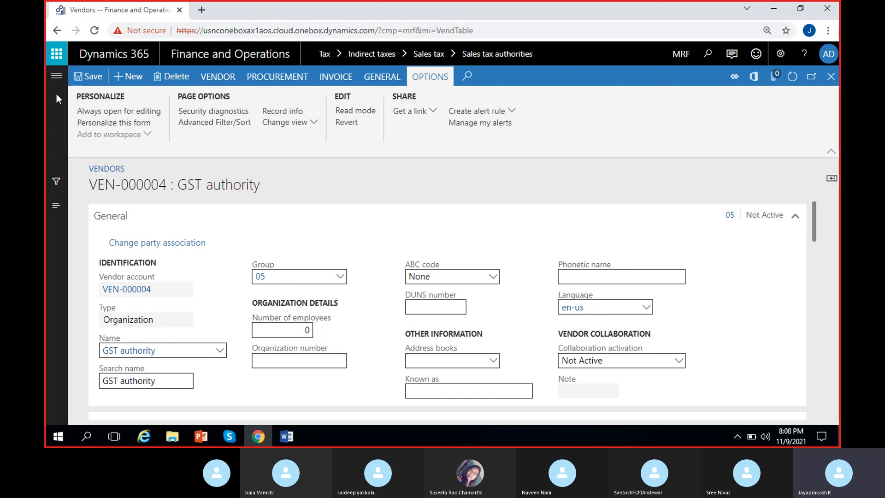
left_click(94, 76)
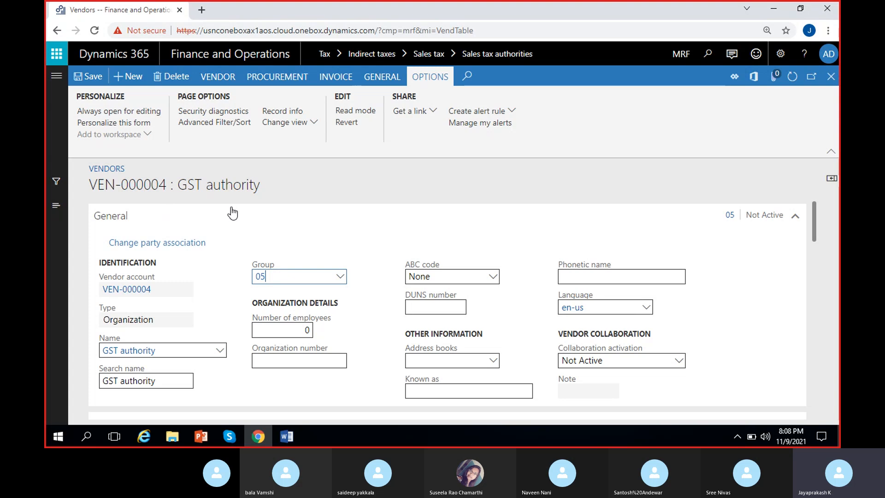
Return to the sales tax authority and select the new GST authority vendor as its vendor account.
left_click_drag(267, 187, 187, 185)
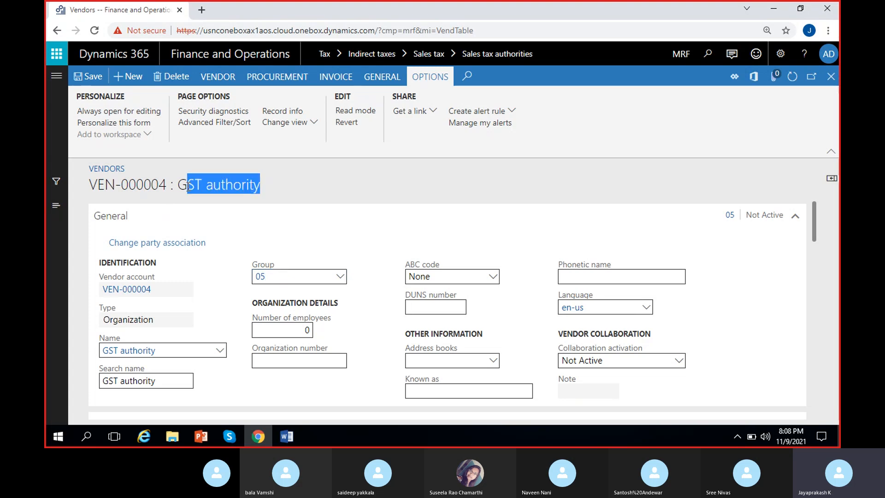
left_click(432, 187)
left_click(831, 77)
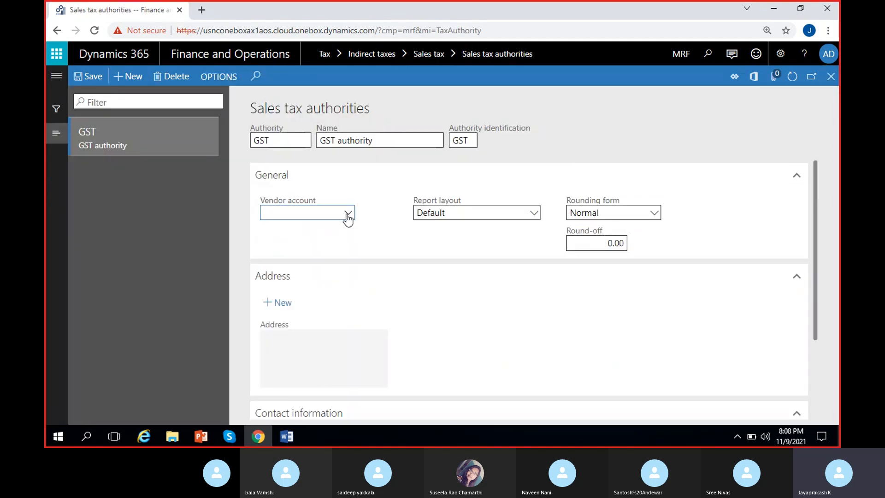
left_click(348, 215)
left_click(295, 294)
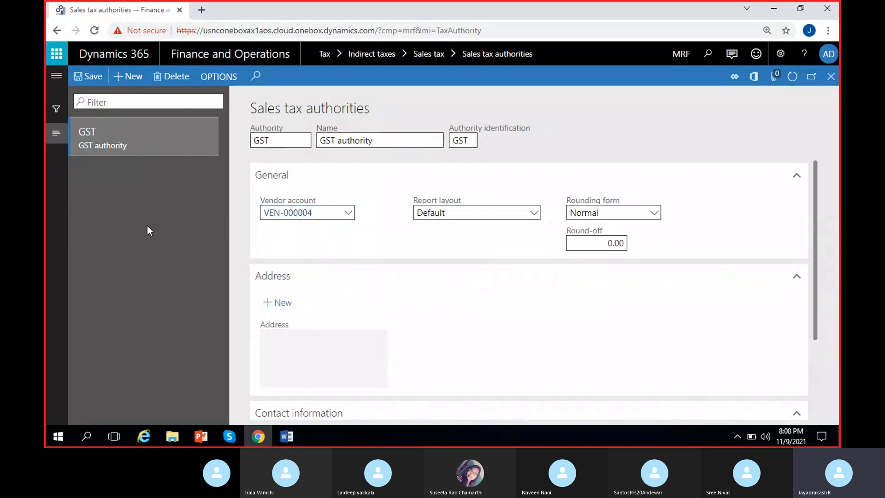
Set the report layout of the GST authority to U.S. report layout.
left_click(537, 213)
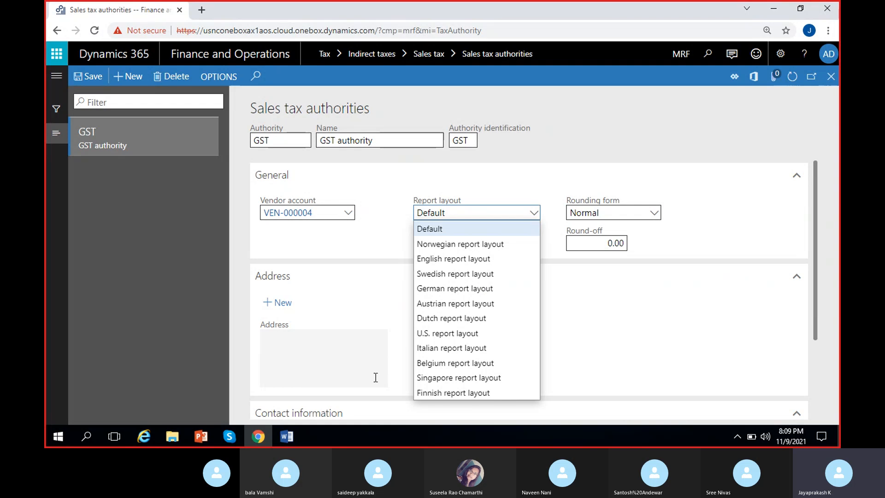
left_click(429, 334)
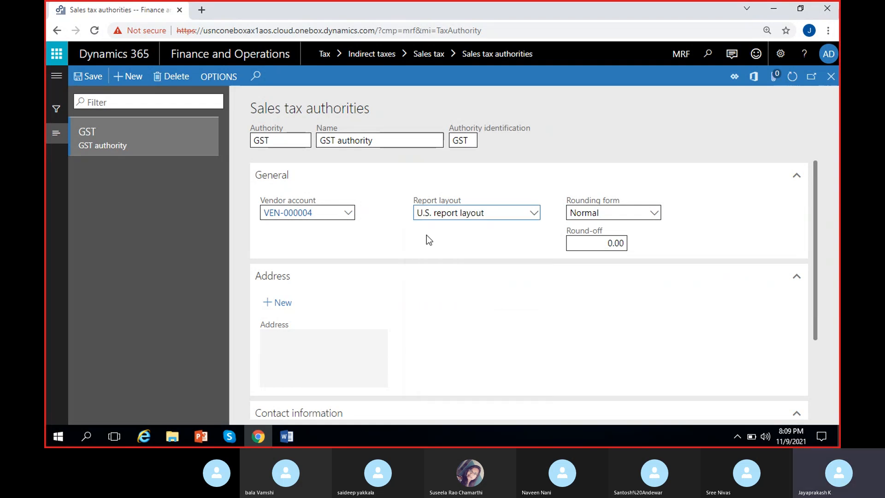
left_click(534, 213)
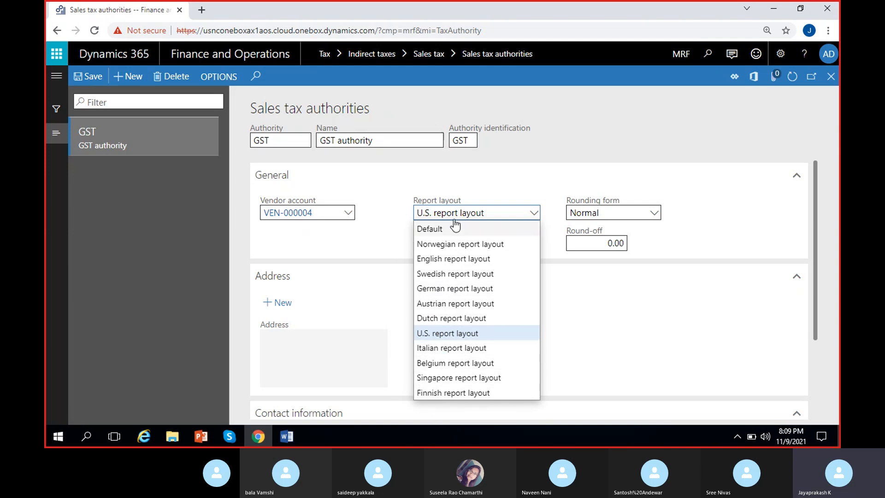
left_click(389, 236)
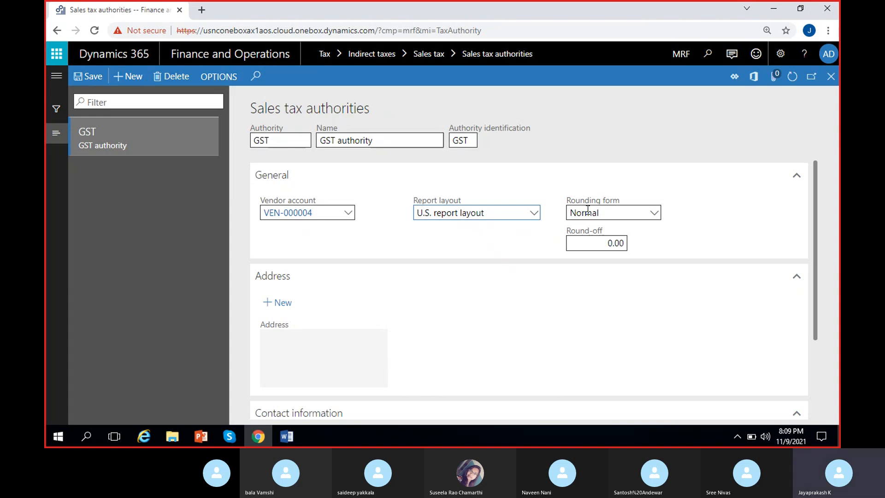
Set the authority's round-off to 0.01 and keep Normal as the rounding form, dismissing the chat notification.
mouse_move(590, 207)
left_click(626, 243)
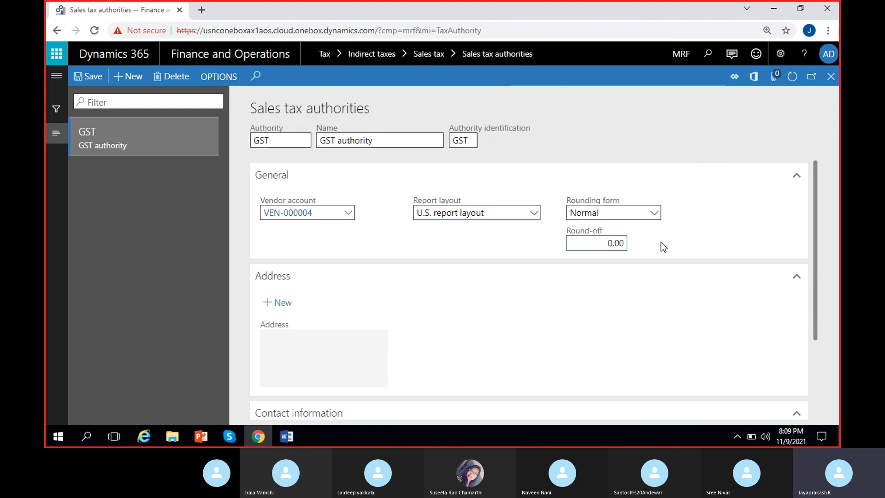
key("BackSpace")
type("1")
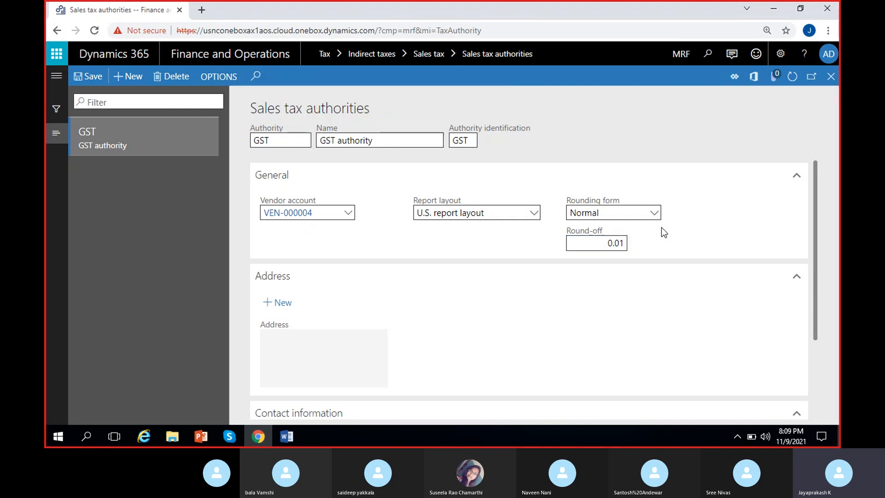
left_click(653, 213)
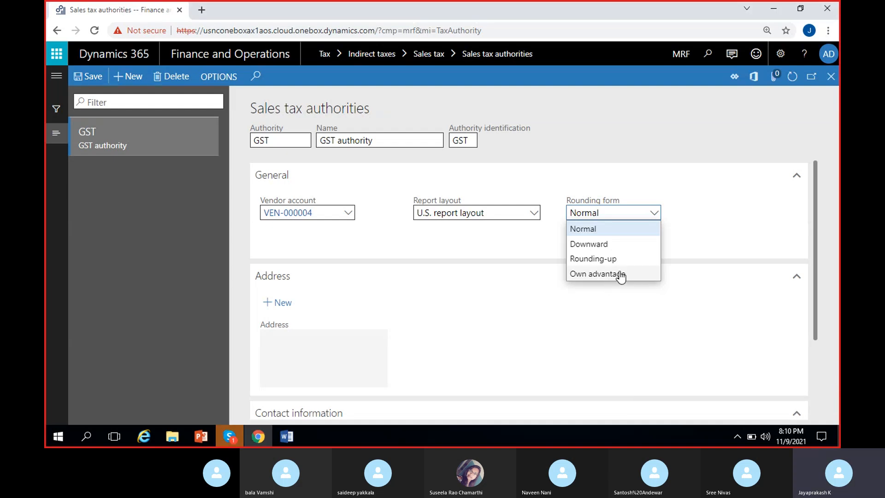
left_click(609, 228)
left_click(657, 240)
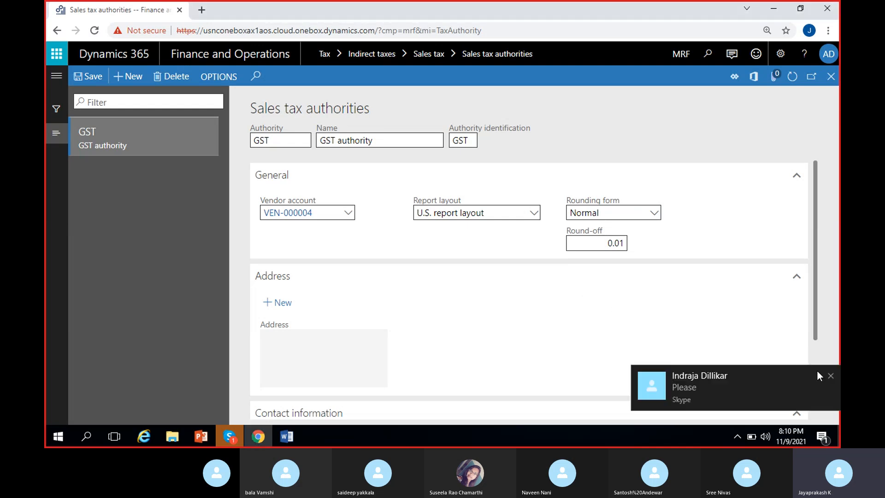
left_click(832, 374)
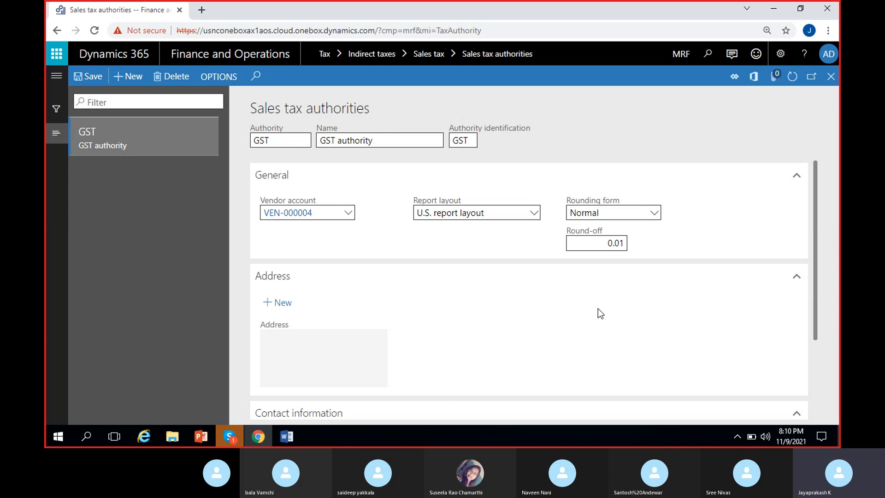
Review the general, address and contact information sections of the GST sales tax authority, leaving the contact fields blank.
scroll(400, 307, "down", 1)
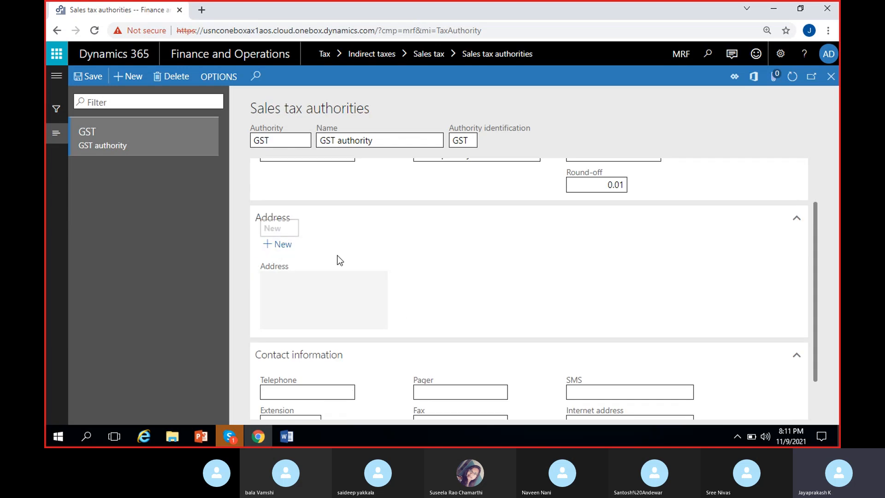
scroll(338, 258, "up", 1)
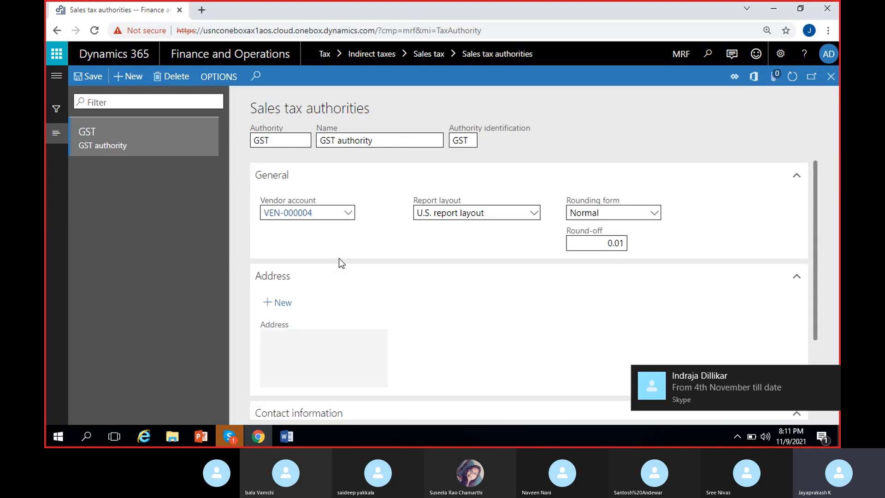
left_click(835, 373)
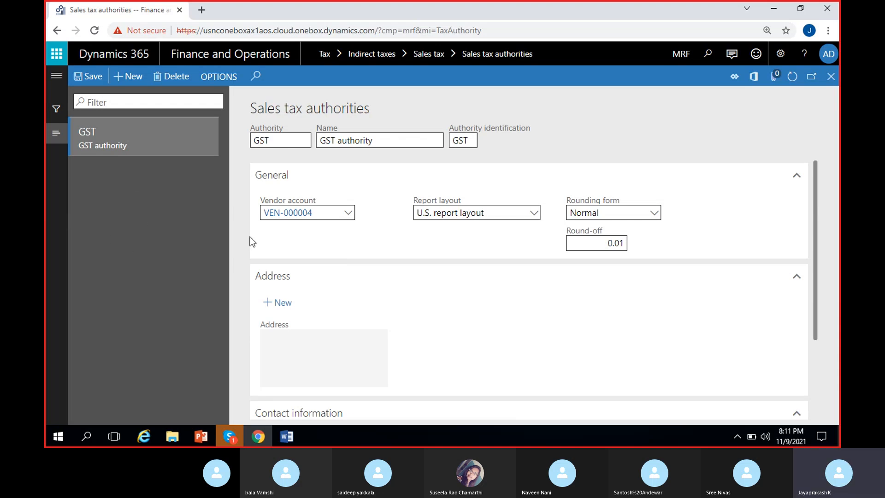
scroll(334, 310, "down", 1)
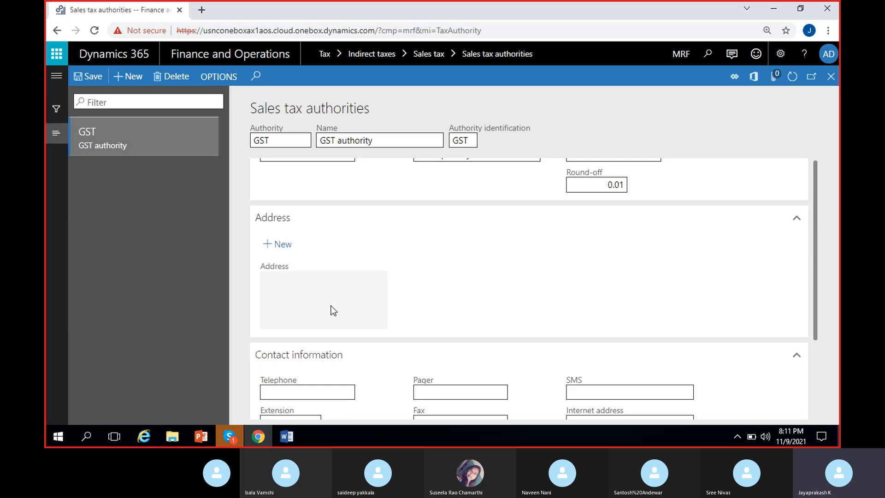
scroll(331, 306, "down", 1)
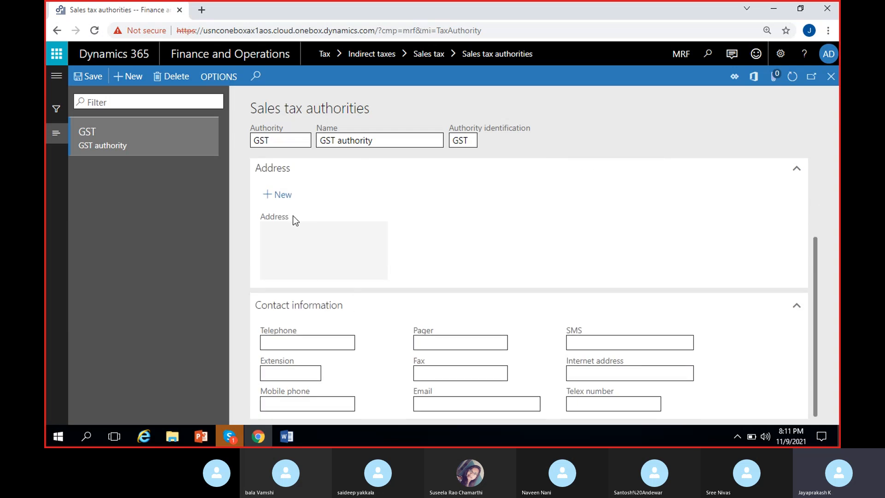
left_click(326, 345)
left_click(308, 400)
left_click(618, 376)
left_click(404, 374)
scroll(300, 233, "up", 2)
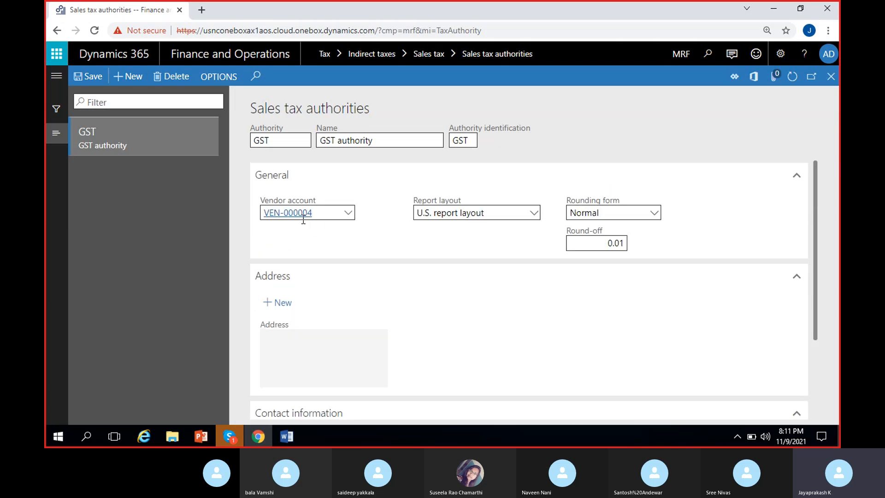
mouse_move(303, 220)
scroll(286, 231, "down", 2)
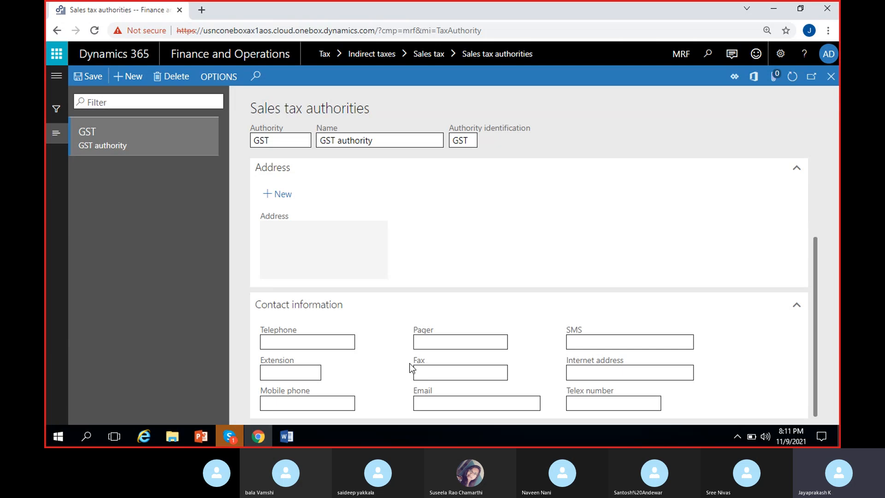
scroll(376, 320, "up", 3)
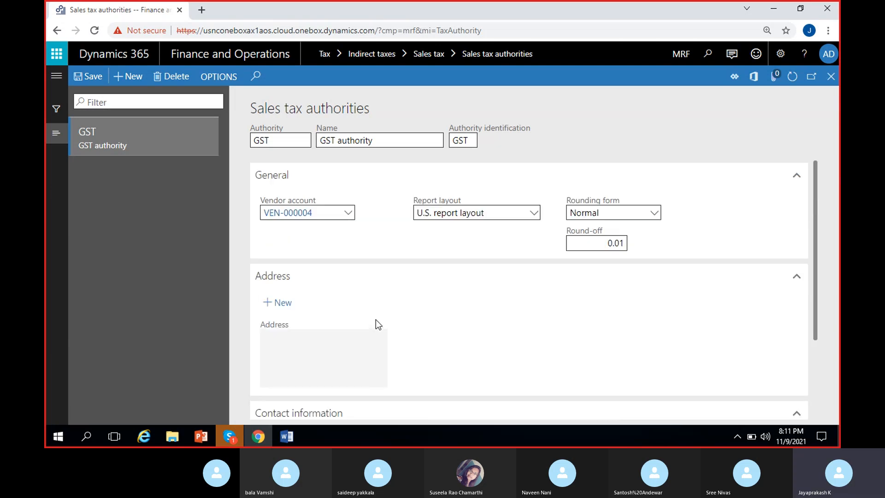
Save the GST sales tax authority and look over its address and contact sections once more.
left_click(87, 78)
scroll(431, 276, "down", 3)
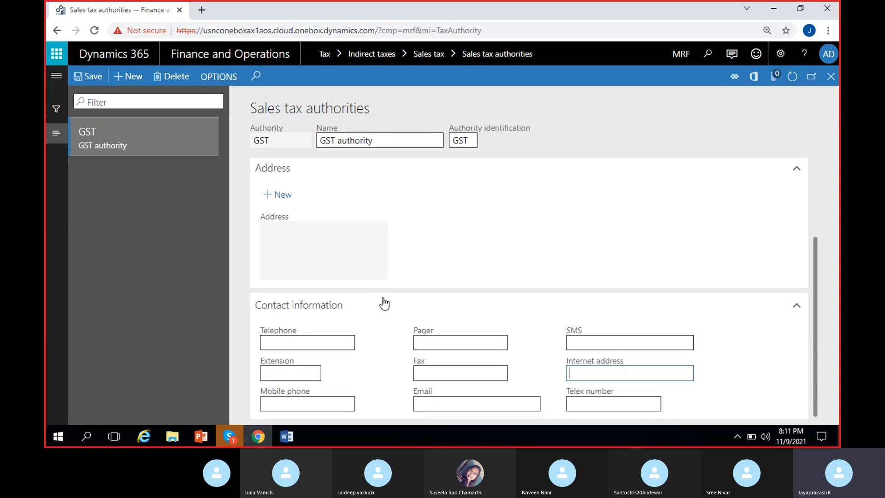
scroll(385, 298, "up", 3)
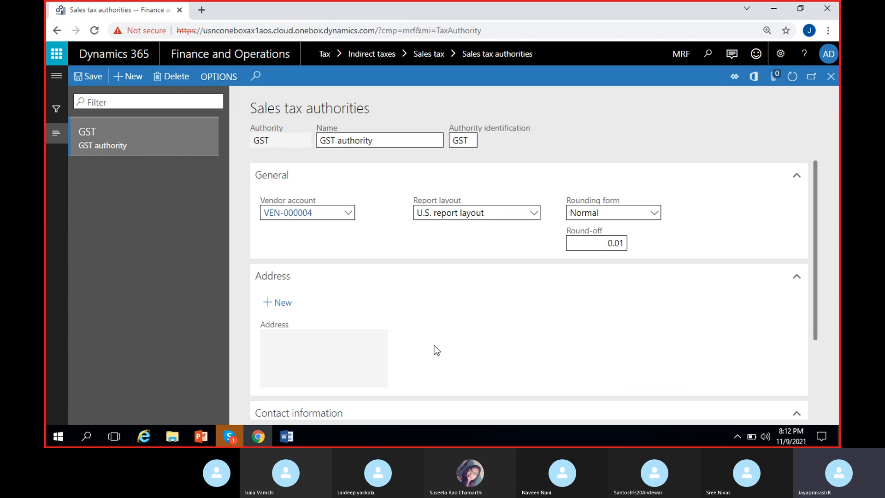
Switch to the Skype call window, return to the sales tax authority and close the floating call preview.
left_click(230, 435)
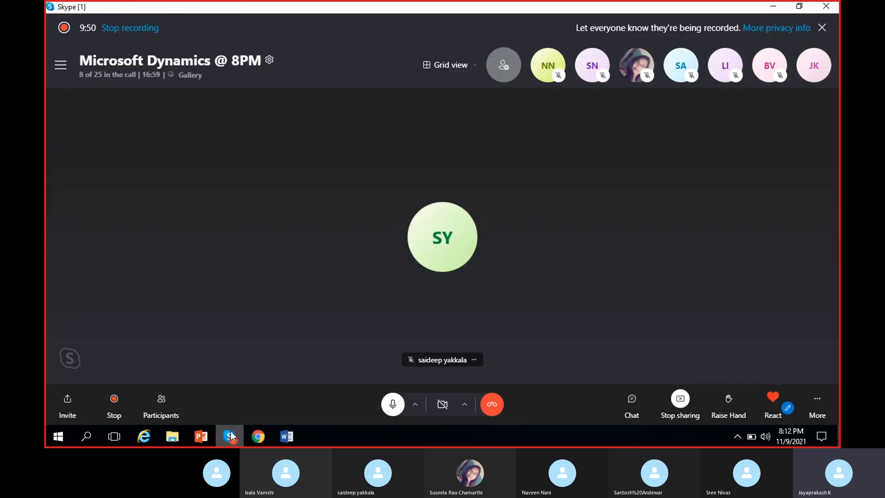
left_click(231, 432)
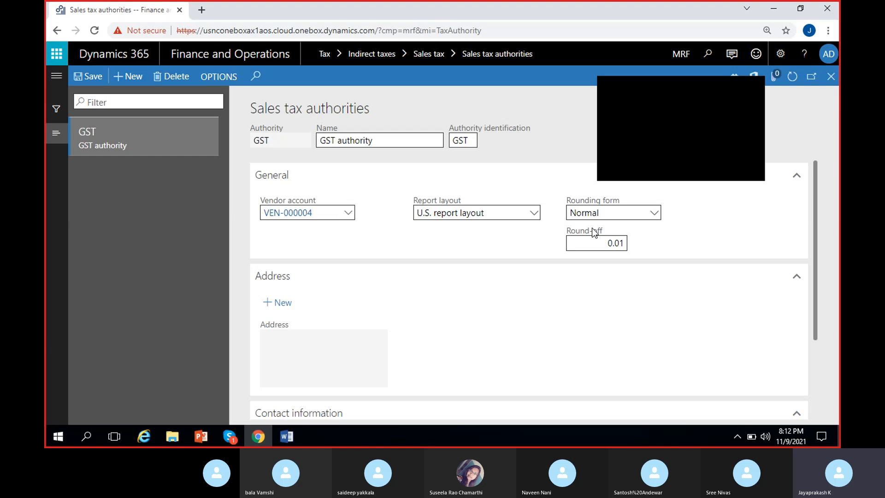
left_click(757, 83)
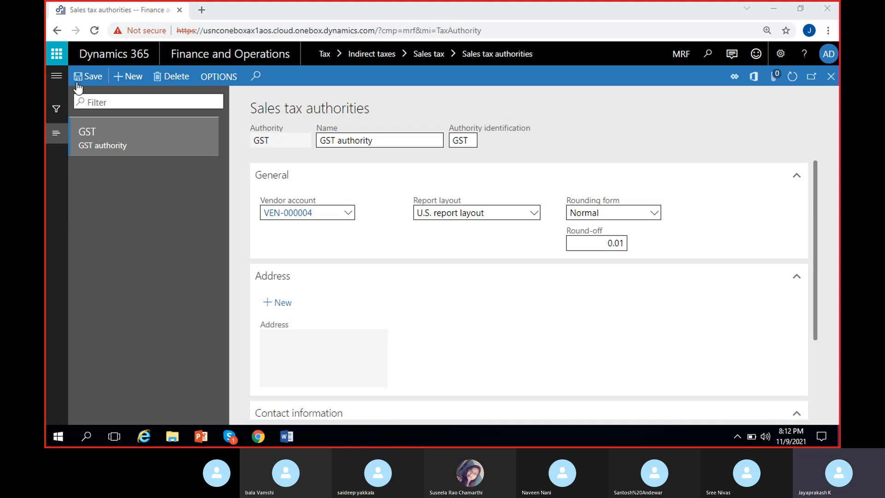
Switch to the Word notes, highlight "Sales tax settlement periods" in the tax setup list, and return to Dynamics 365.
scroll(297, 417, "down", 3)
left_click(287, 436)
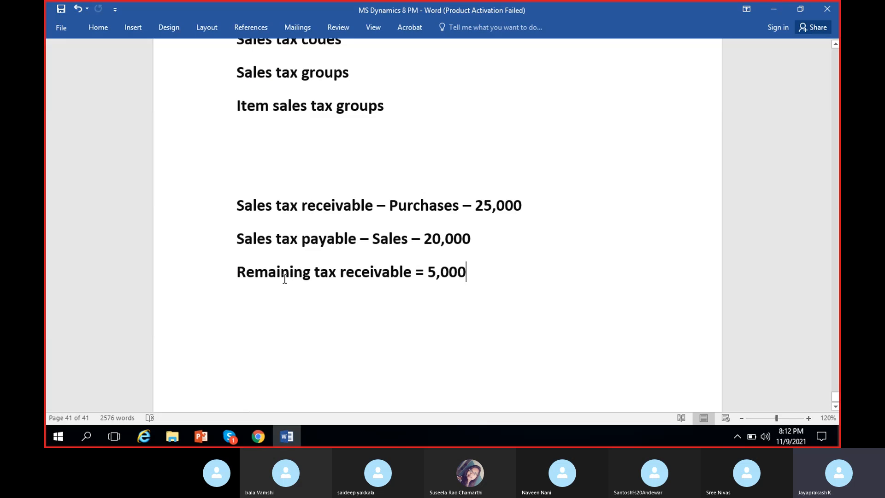
scroll(362, 197, "up", 5)
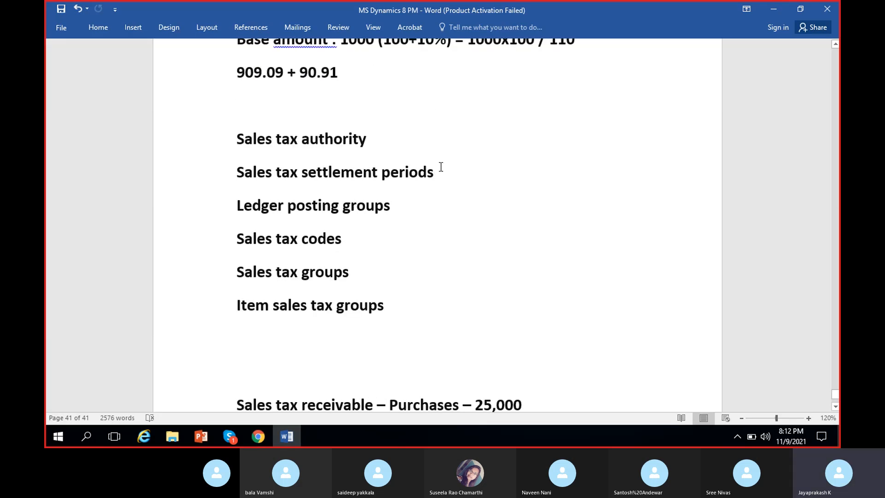
left_click_drag(438, 171, 261, 170)
left_click(448, 213)
left_click(262, 438)
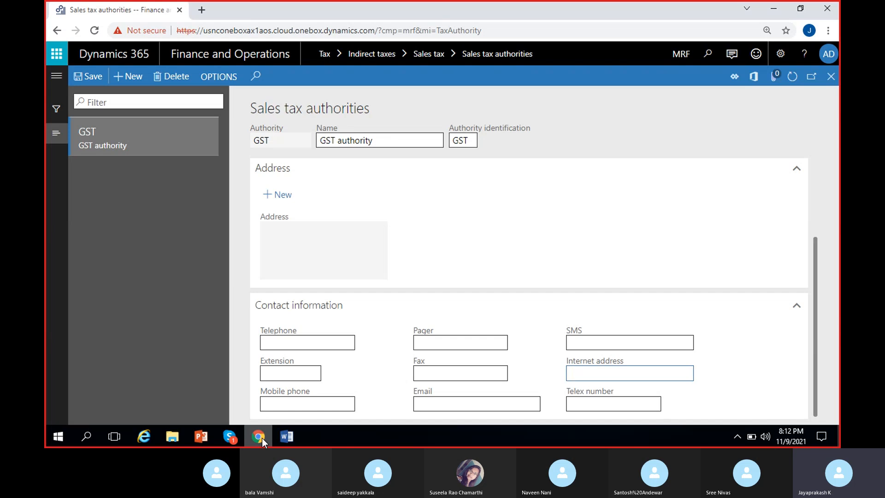
Open the Sales tax settlement periods page of the Tax module and dismiss the edit hint.
left_click(56, 76)
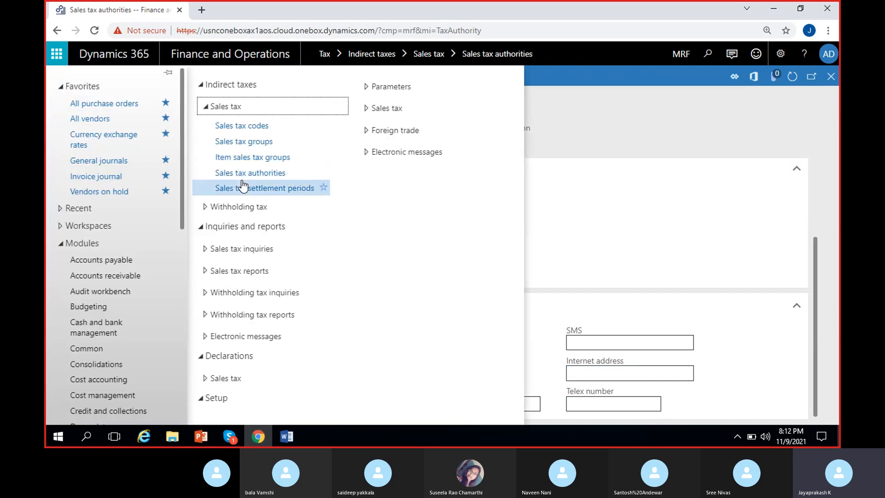
mouse_move(251, 198)
left_mouse_down()
mouse_move(227, 96)
mouse_move(218, 109)
mouse_move(254, 192)
left_mouse_up()
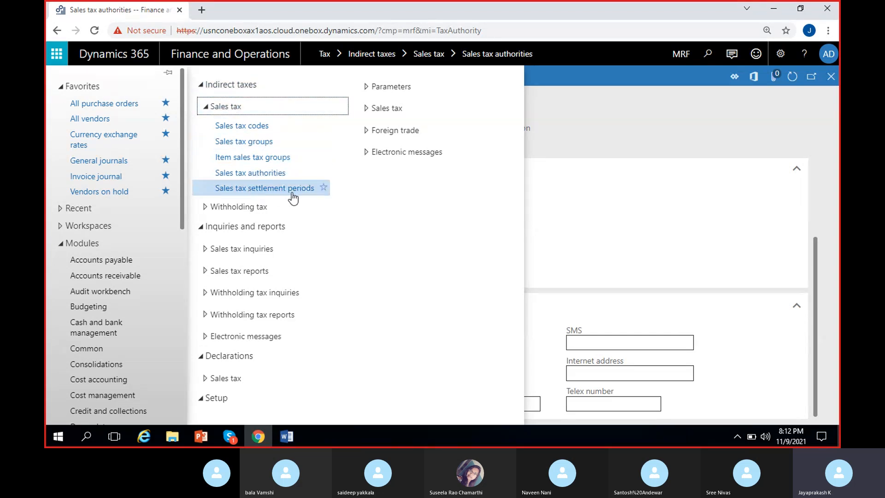
left_click(265, 192)
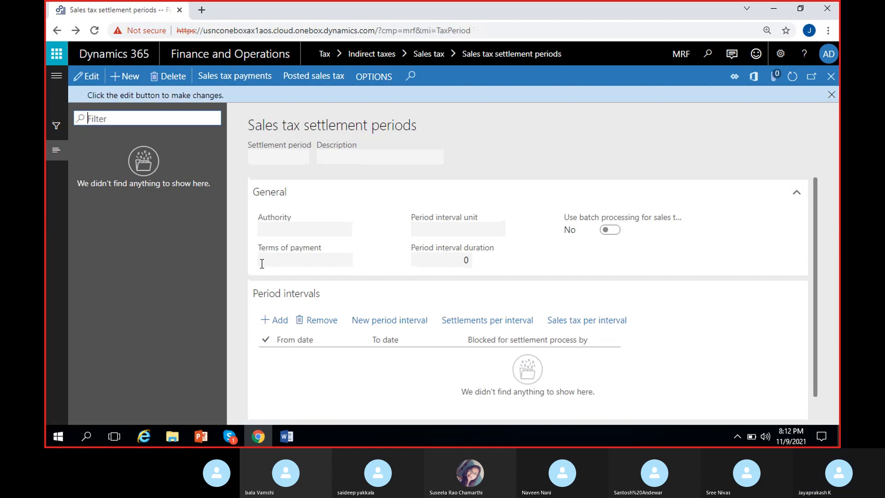
left_click(831, 95)
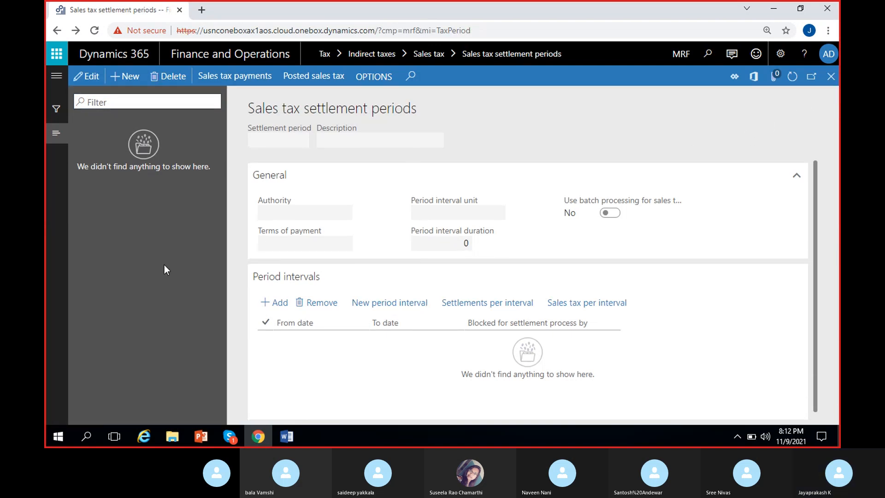
Create a settlement period GST with the description "GST settlement periods", correcting the misspelled words.
left_click(123, 78)
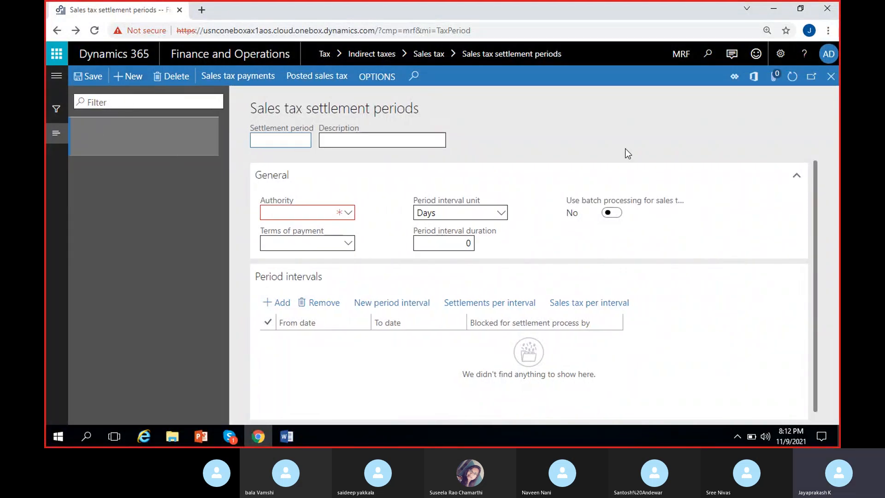
type("GST")
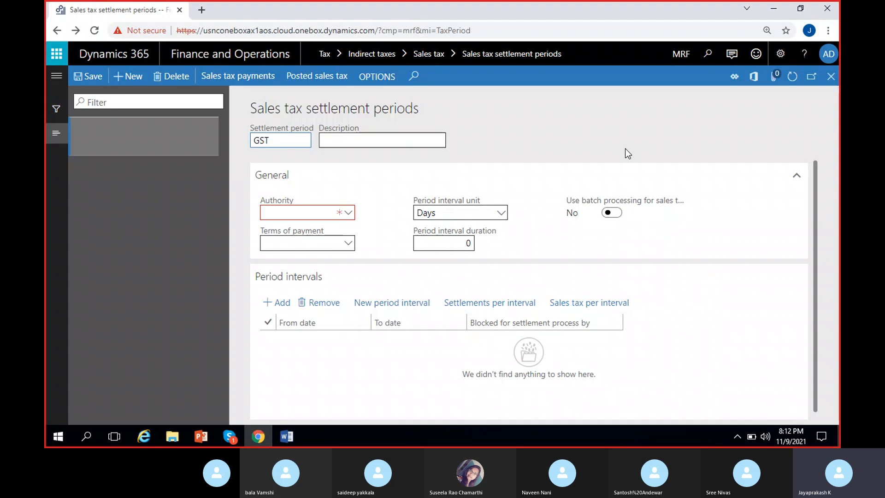
left_click(392, 138)
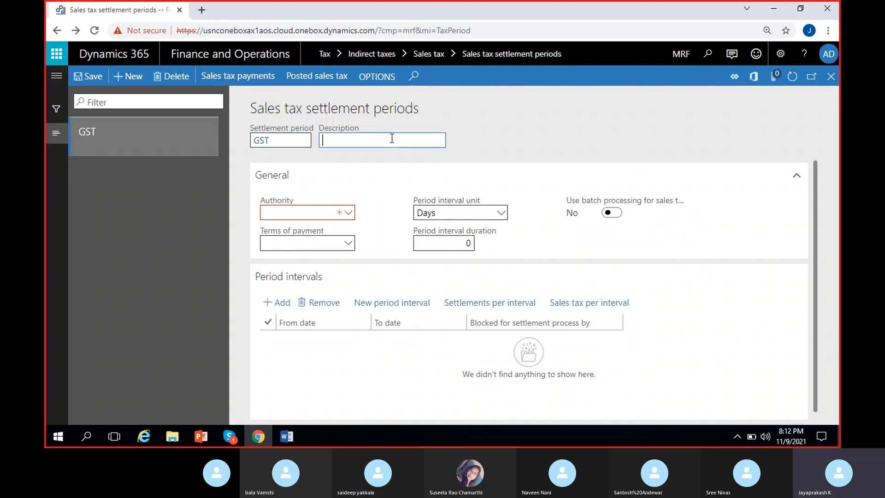
type("GST settel")
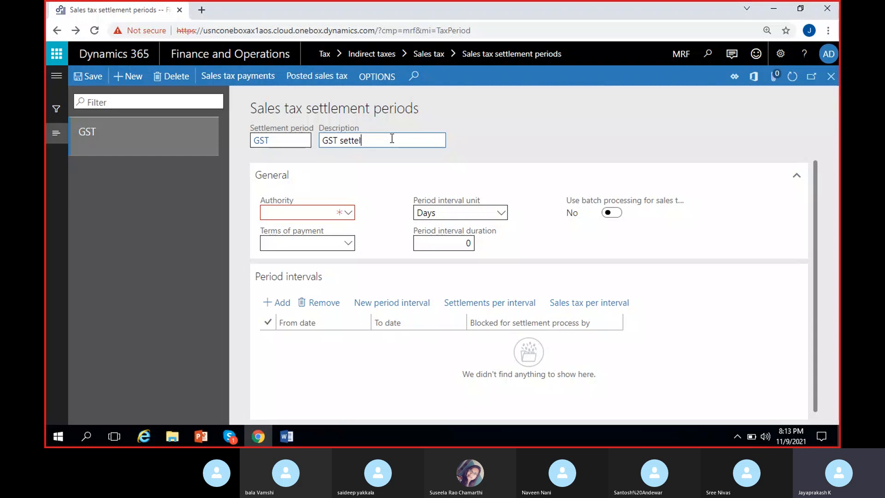
type("ement priods")
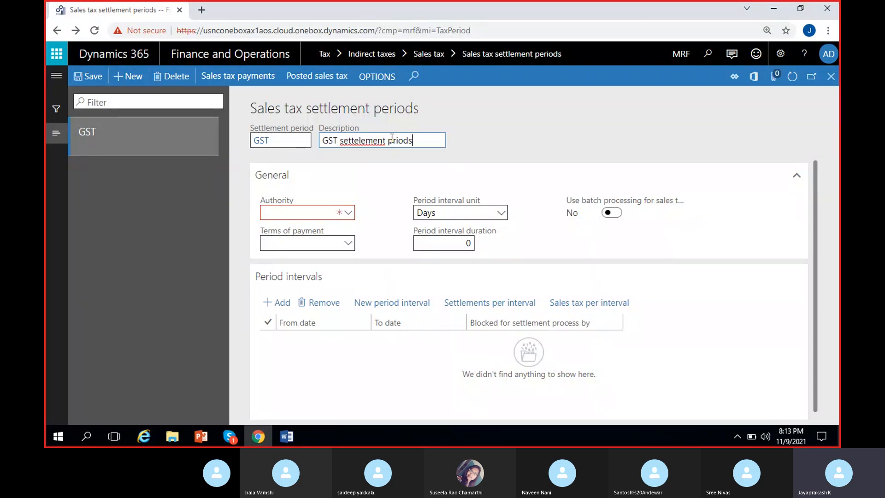
right_click(361, 142)
left_click(411, 153)
left_click(388, 140)
type("e")
left_click(480, 118)
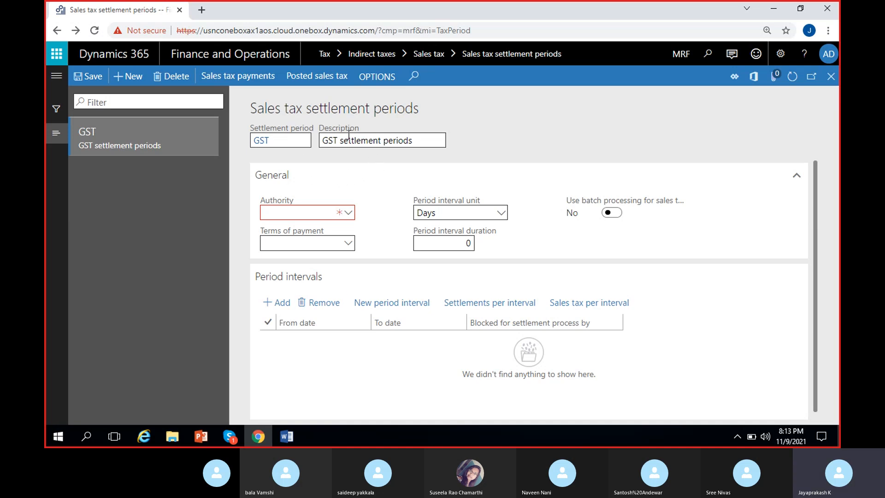
Assign the GST authority to the settlement period and set its terms of payment to Net5days.
left_click(349, 213)
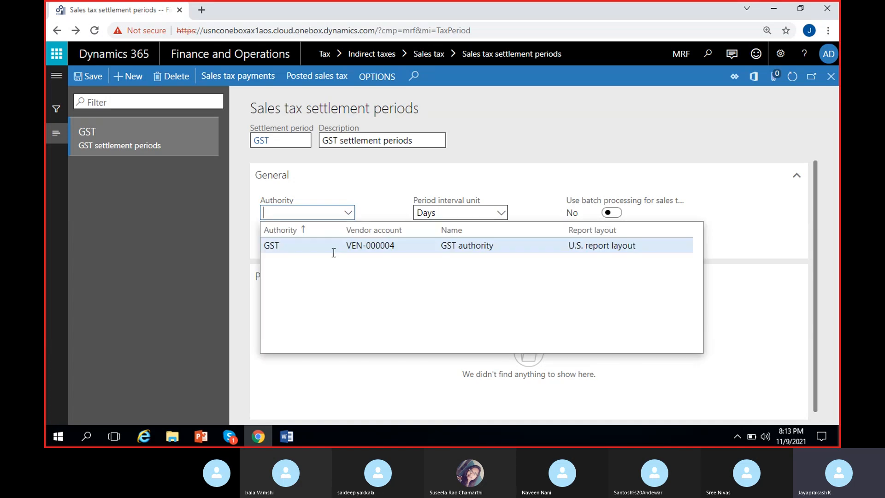
left_click(335, 249)
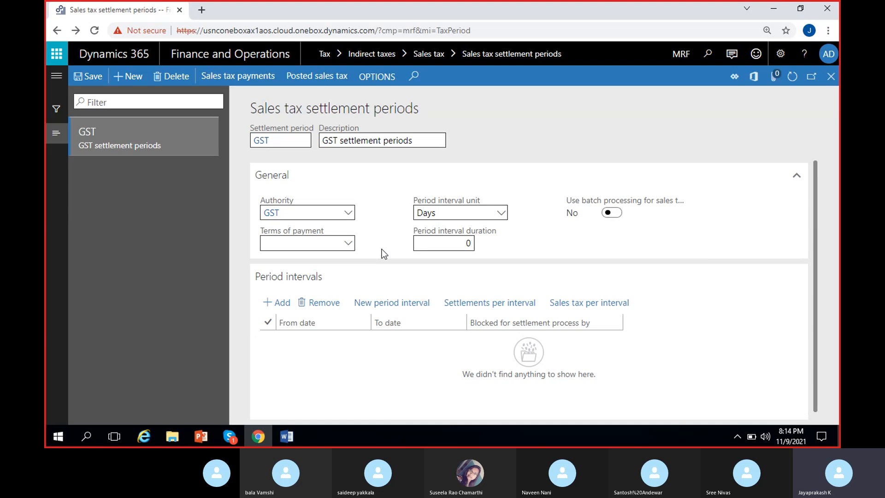
left_click(349, 244)
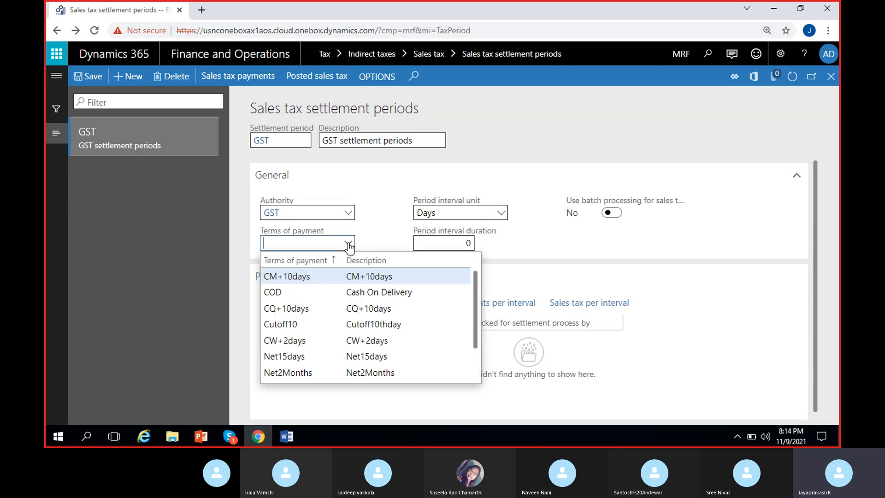
scroll(302, 326, "down", 2)
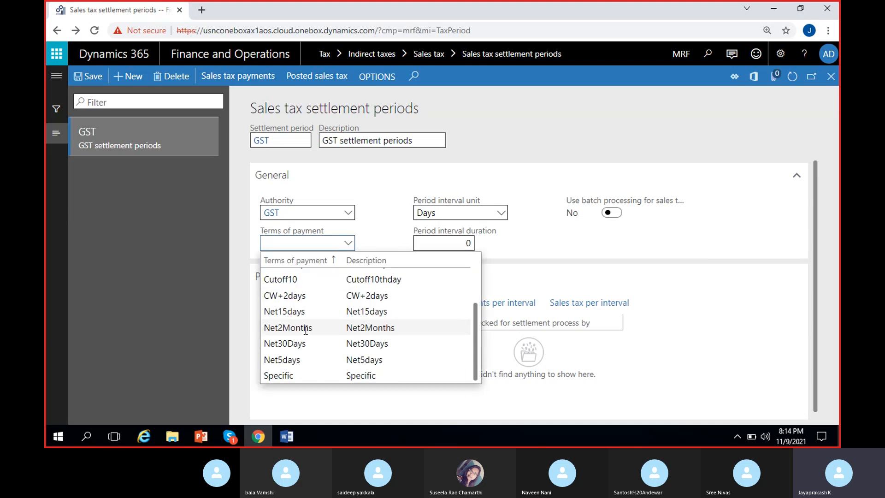
left_click(298, 360)
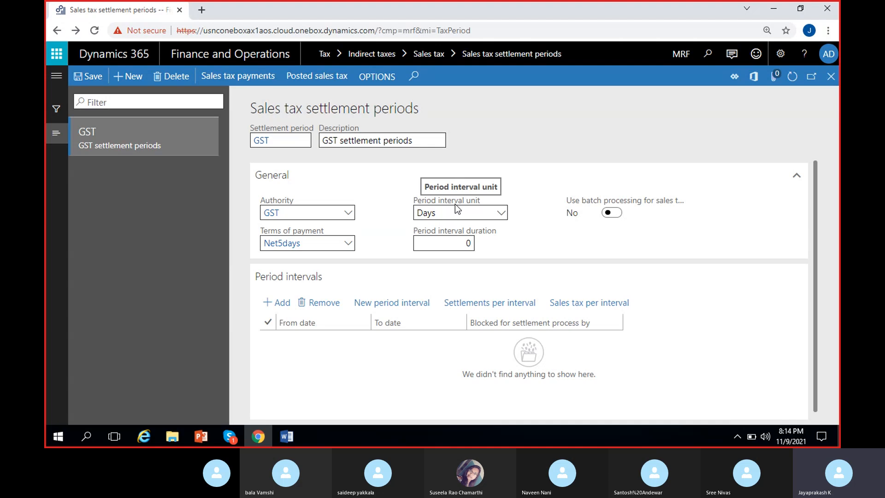
Set the settlement period's interval unit to Months and its interval duration to 1.
left_click(500, 215)
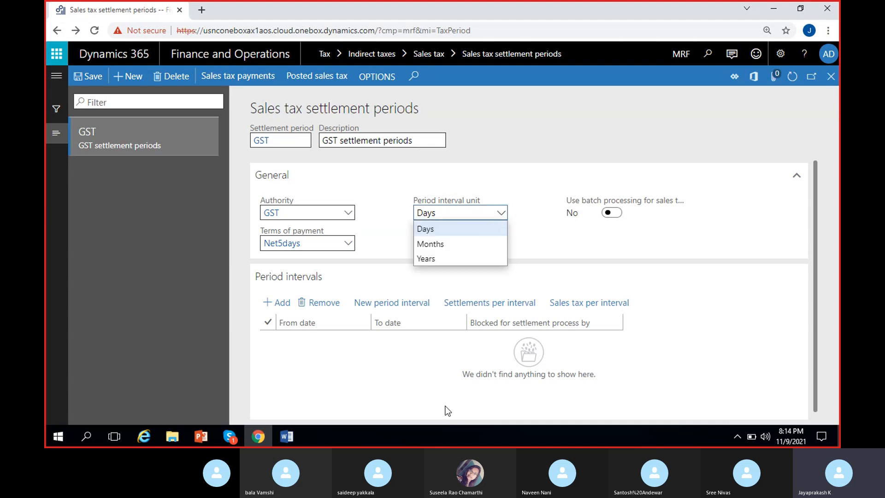
left_click(444, 244)
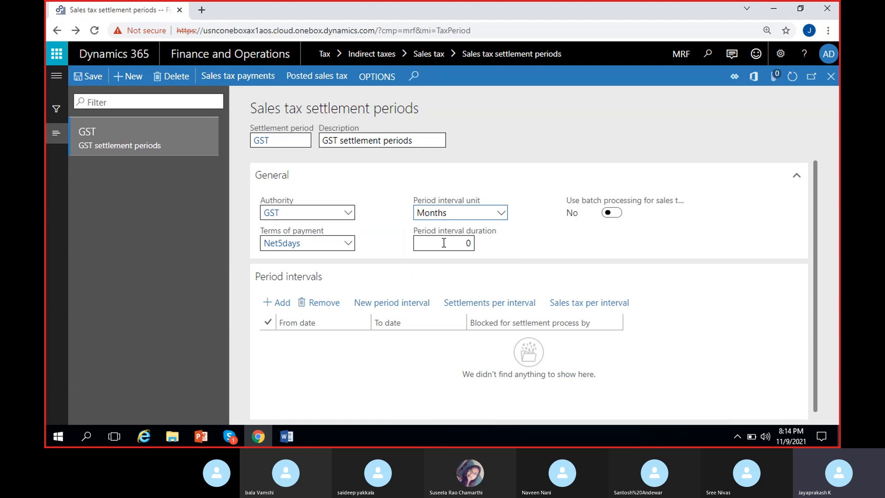
left_click(446, 243)
type("1")
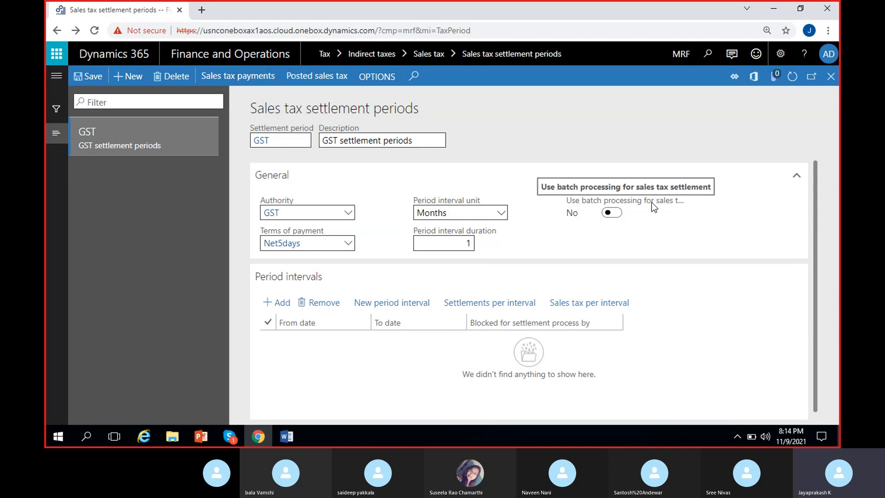
Set batch processing for sales tax settlement to Yes on the GST settlement period.
left_click(614, 212)
left_click(608, 213)
left_click(610, 215)
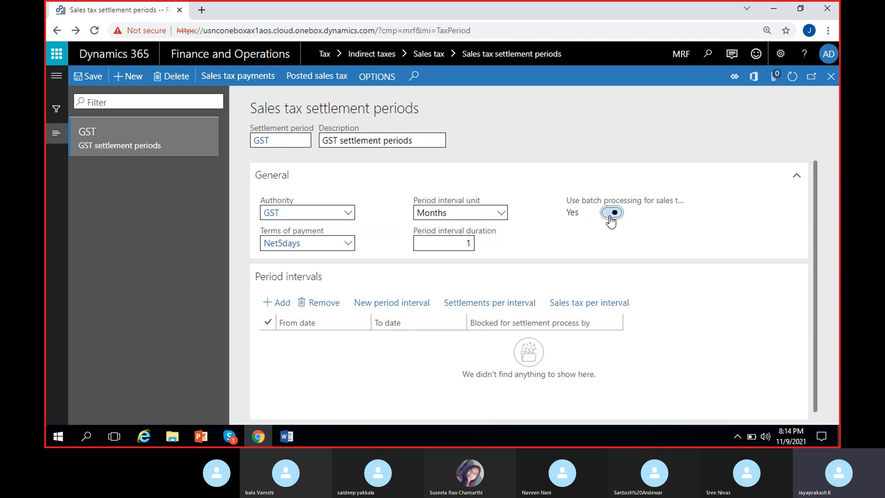
Set batch processing for sales tax settlement to No on the GST settlement period.
left_click(608, 214)
left_click(319, 348)
scroll(319, 348, "down", 1)
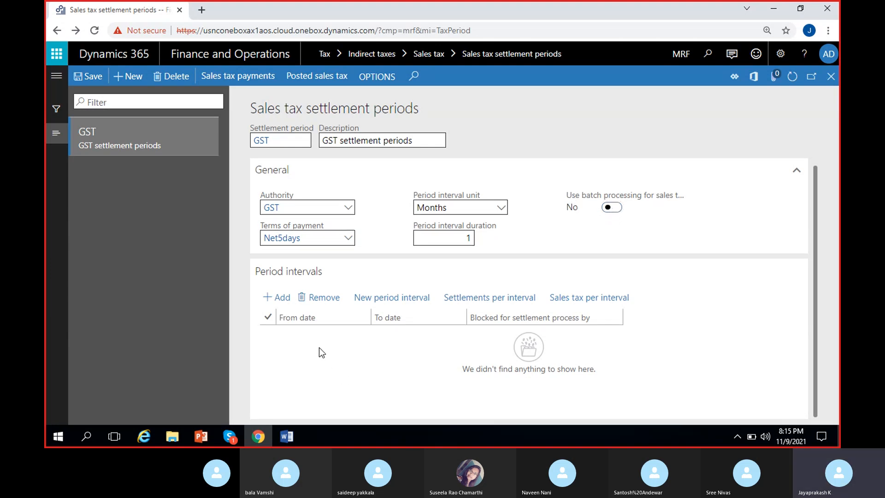
scroll(336, 349, "up", 1)
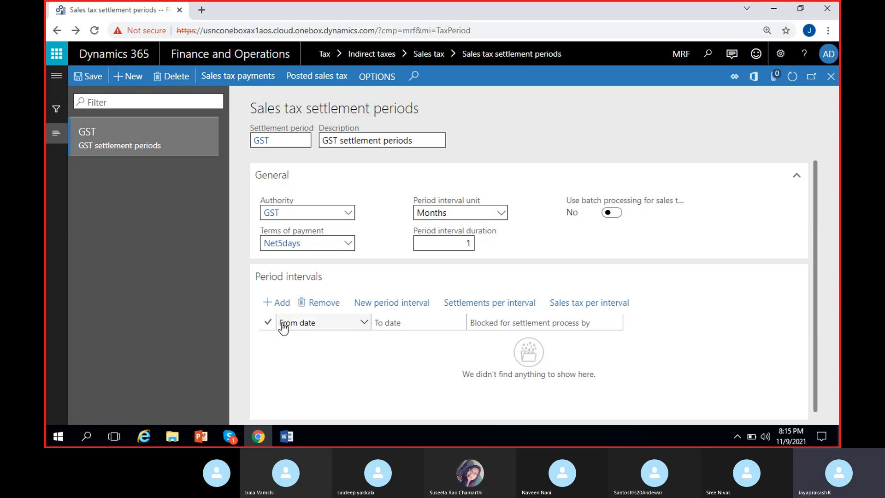
Add a period interval to the GST settlement period running from 3/1/2021 to 3/31/2021.
left_click(282, 305)
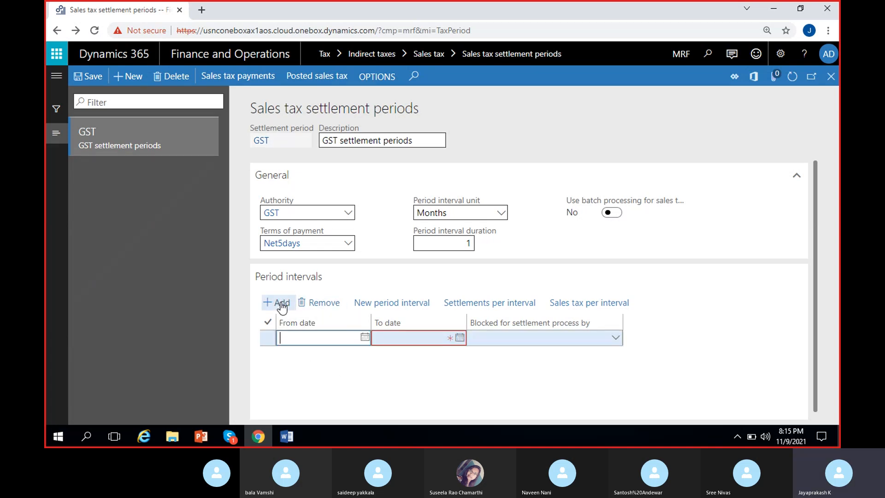
left_click(366, 339)
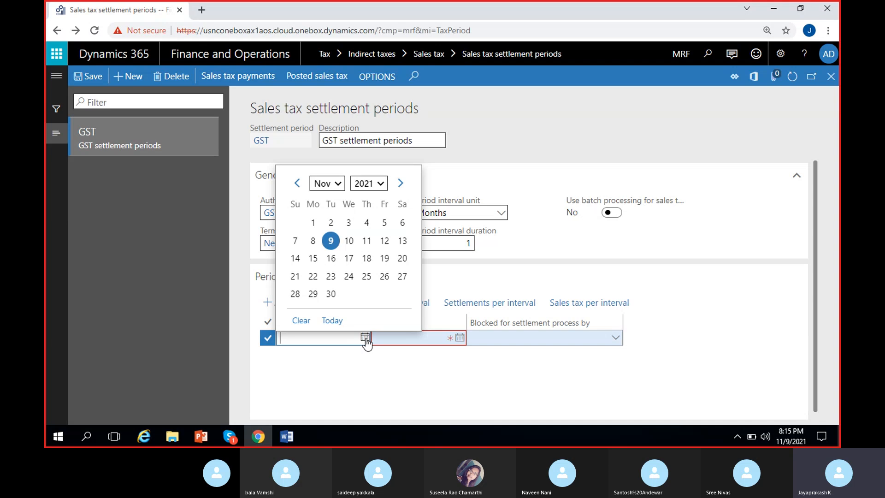
left_click(339, 184)
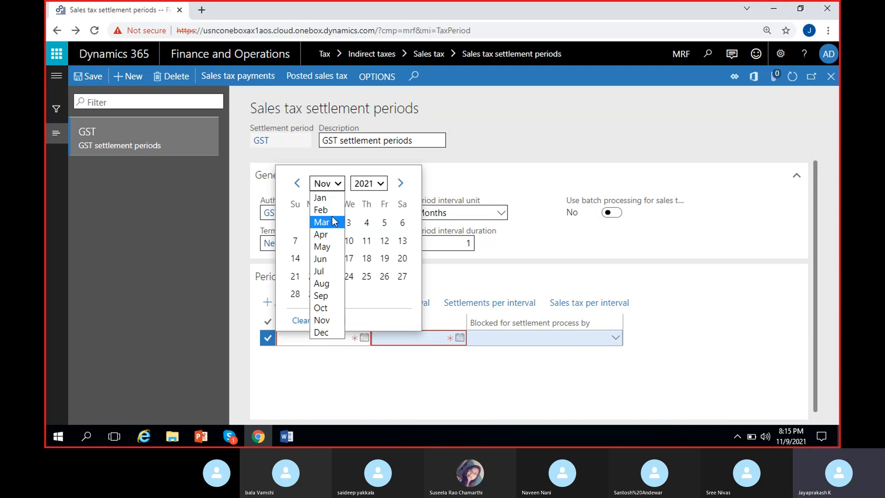
left_click(321, 222)
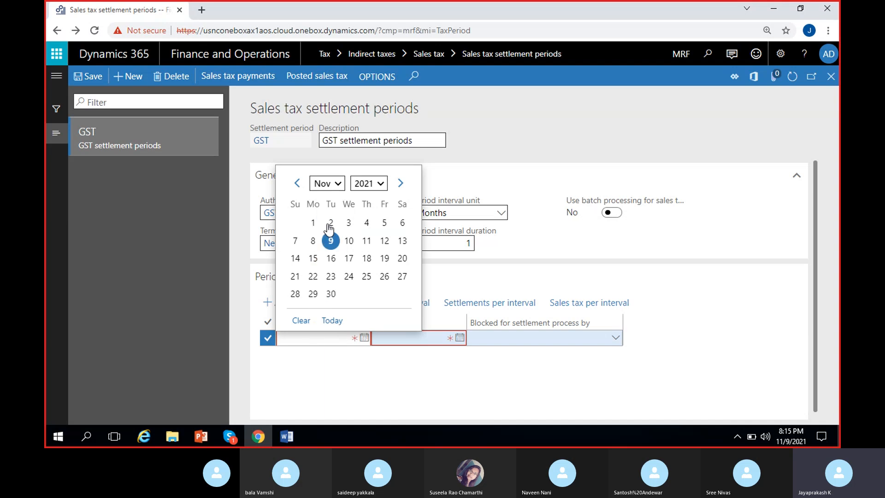
left_click(313, 223)
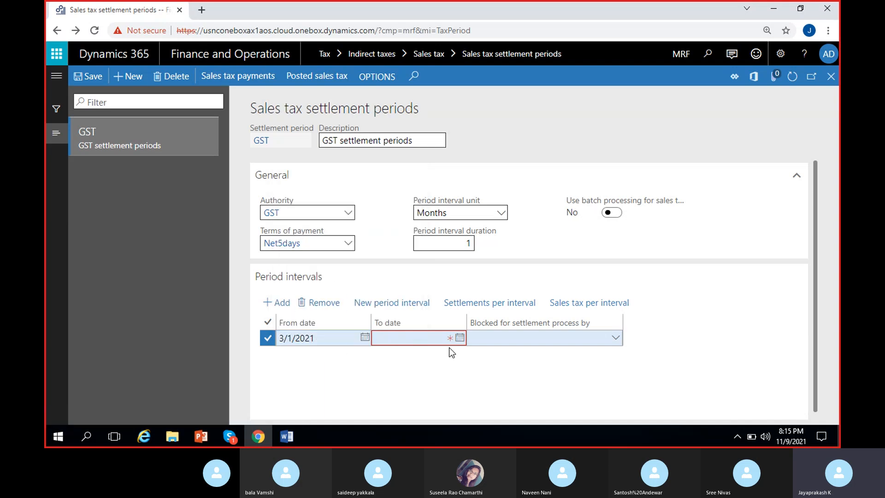
left_click(458, 339)
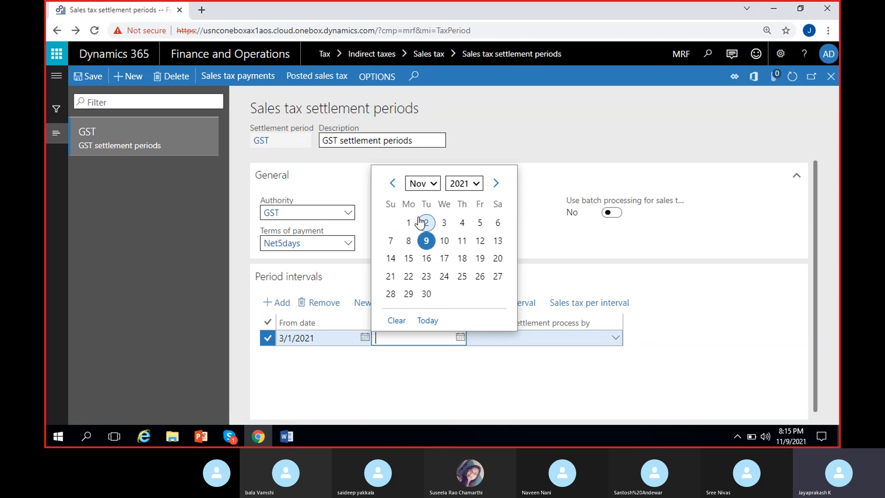
left_click(423, 183)
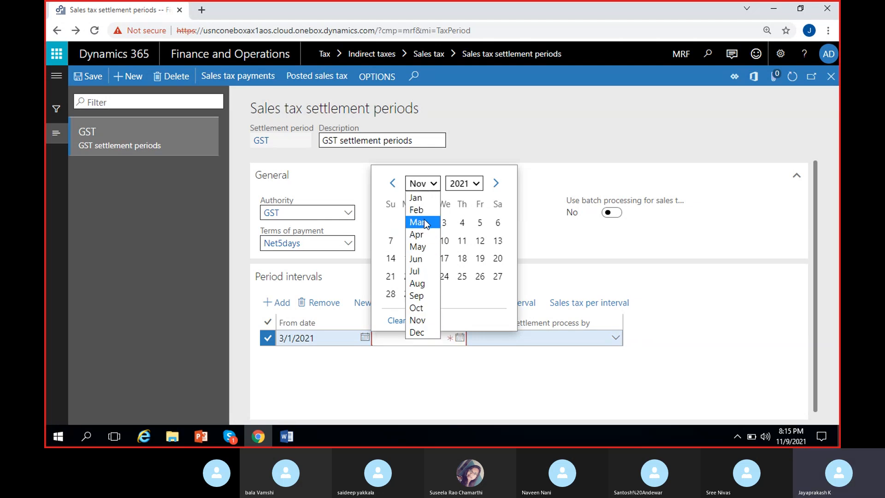
left_click(422, 235)
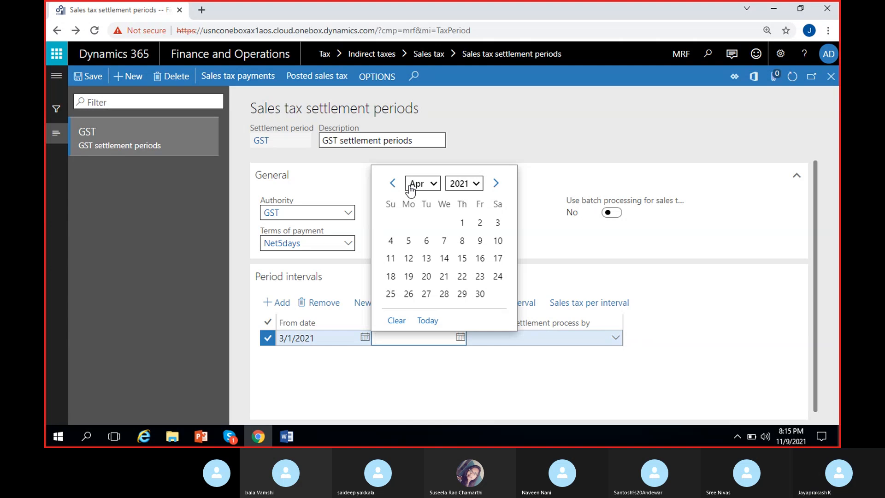
left_click(393, 184)
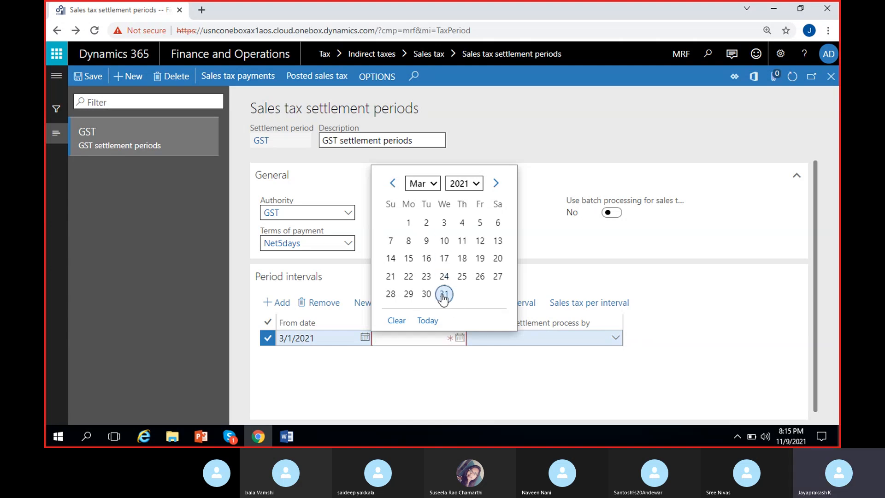
left_click(444, 294)
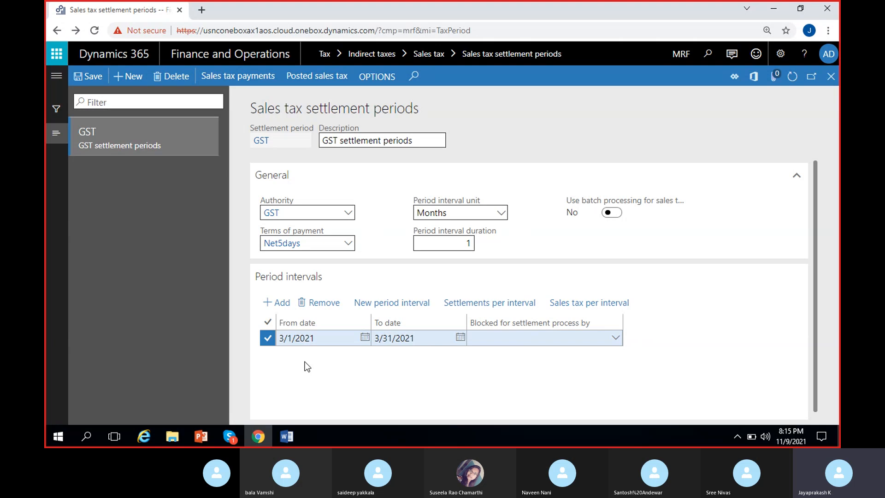
Change the period interval's From date to 4/1/2021 and its To date to 4/30/2021.
left_click(364, 338)
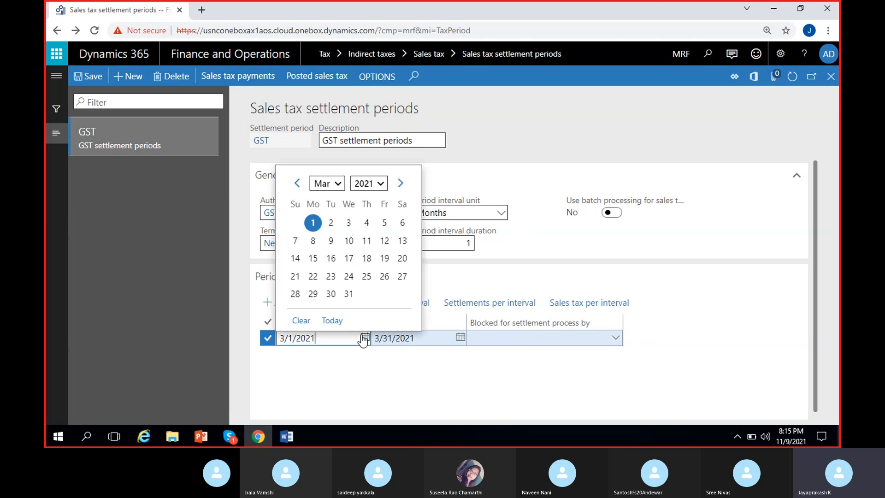
left_click(400, 183)
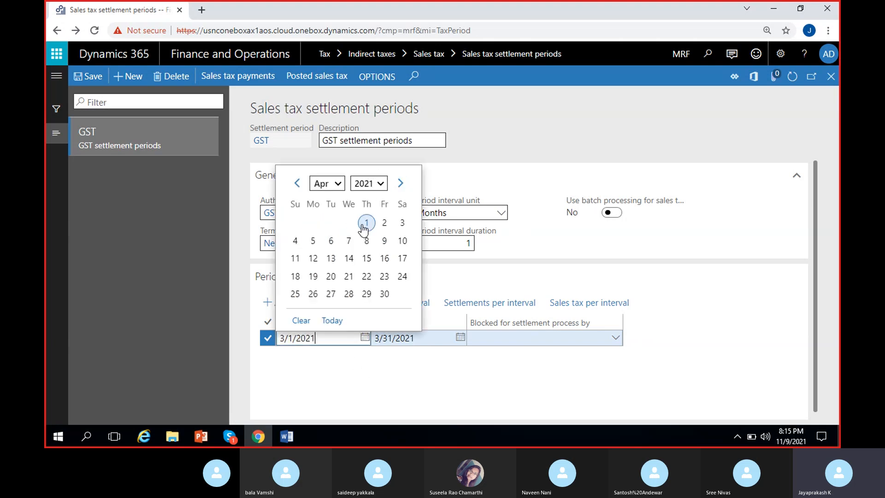
left_click(364, 225)
left_click(459, 337)
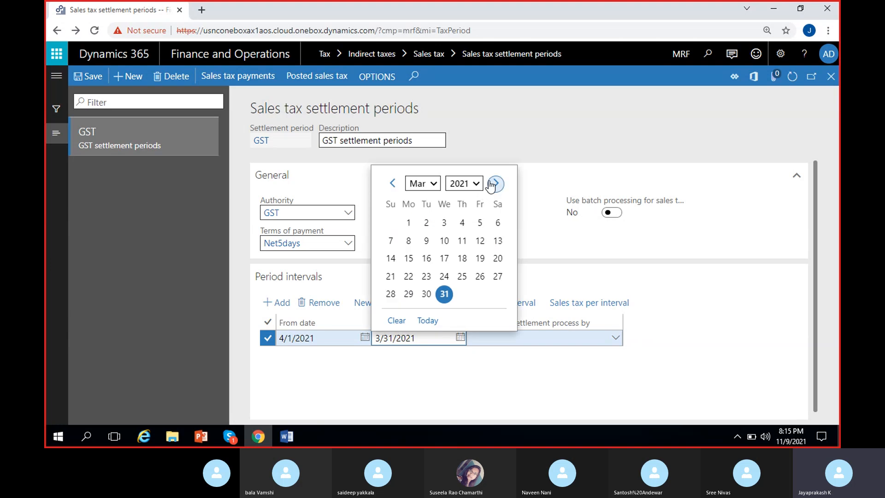
left_click(494, 183)
left_click(479, 294)
left_click(331, 393)
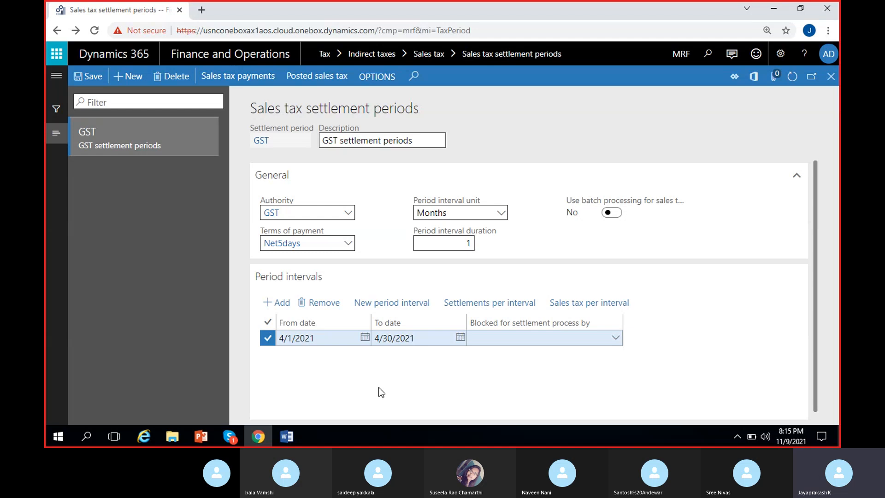
left_click(543, 333)
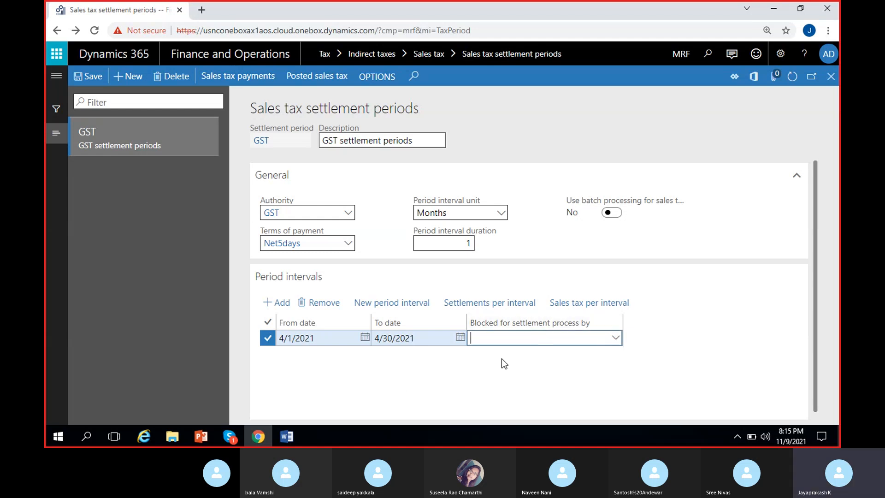
left_click(419, 362)
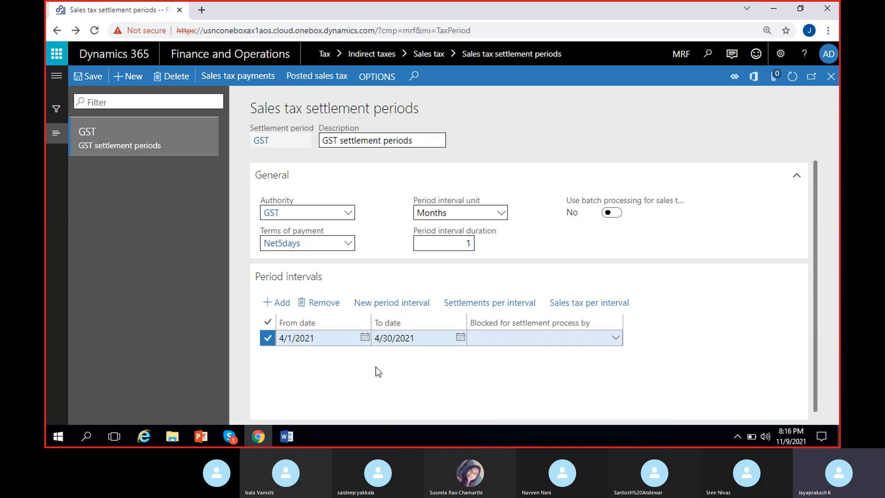
Generate the consecutive monthly period intervals following April 2021, from 5/1/2021 through 3/31/2022.
left_click(374, 304)
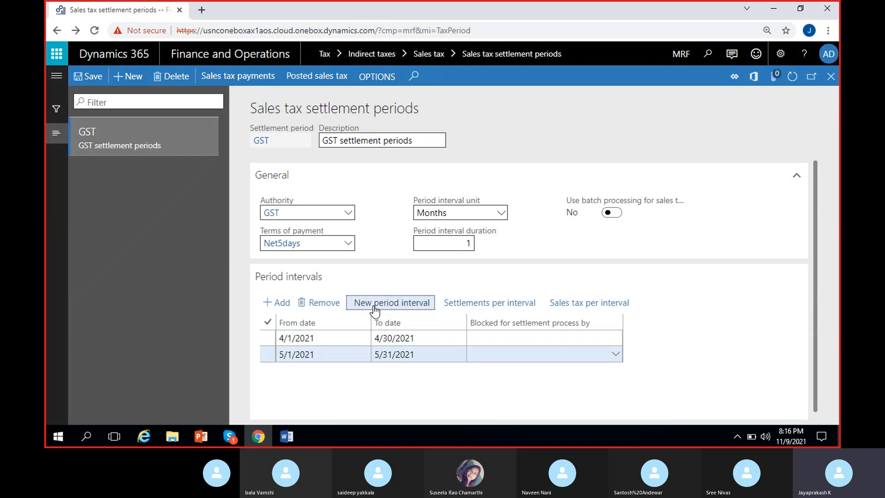
left_click(328, 356)
left_click(427, 356)
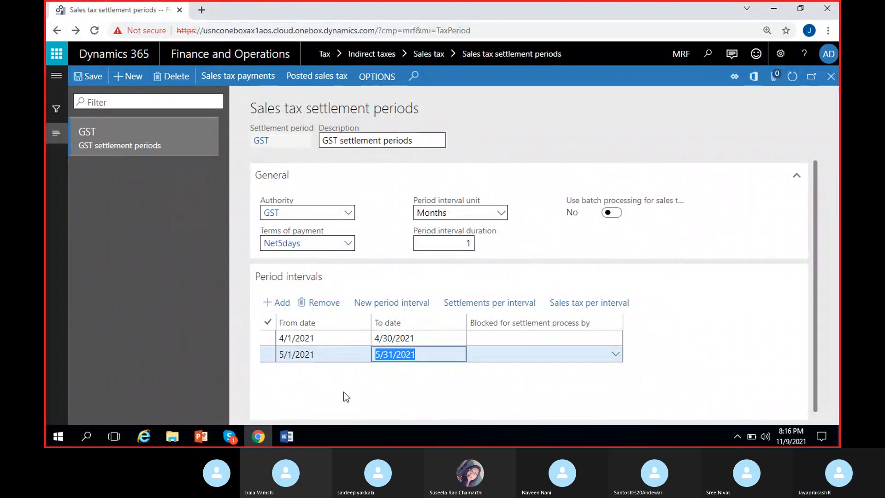
left_click(390, 304)
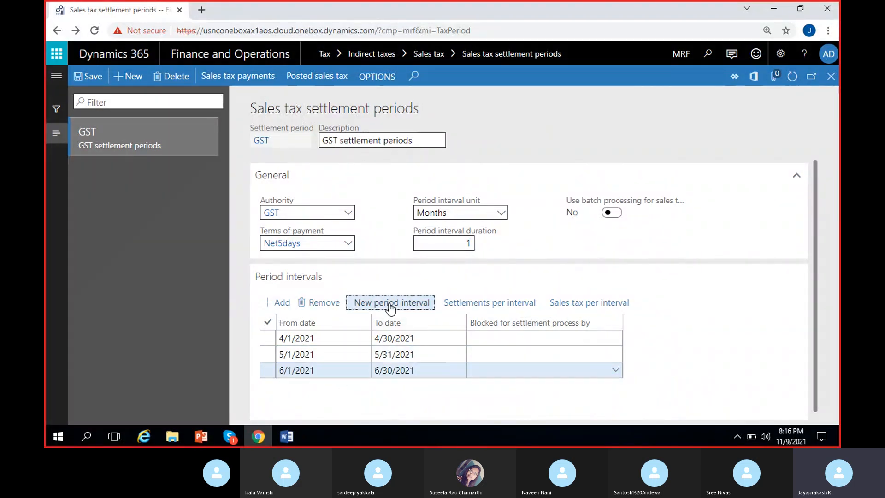
left_click(389, 304)
left_click(390, 304)
left_click(389, 304)
left_click(389, 304)
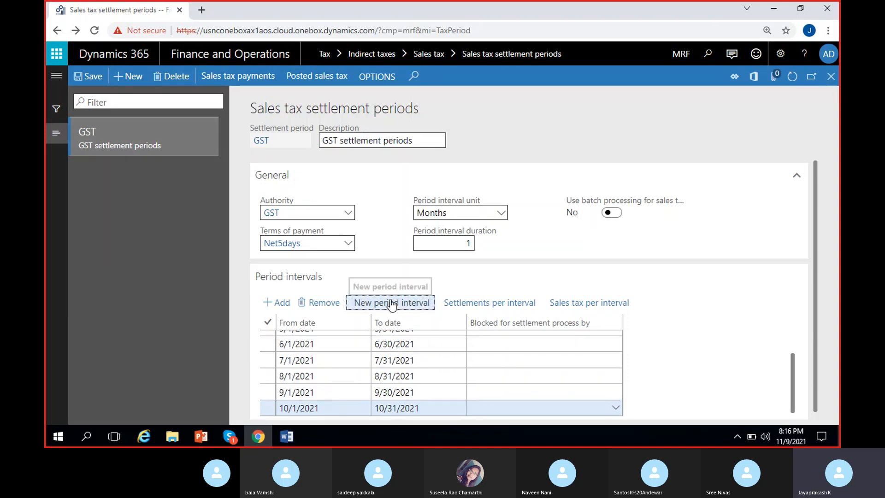
left_click(391, 303)
left_click(394, 305)
left_click(402, 304)
left_click(390, 305)
left_click(389, 306)
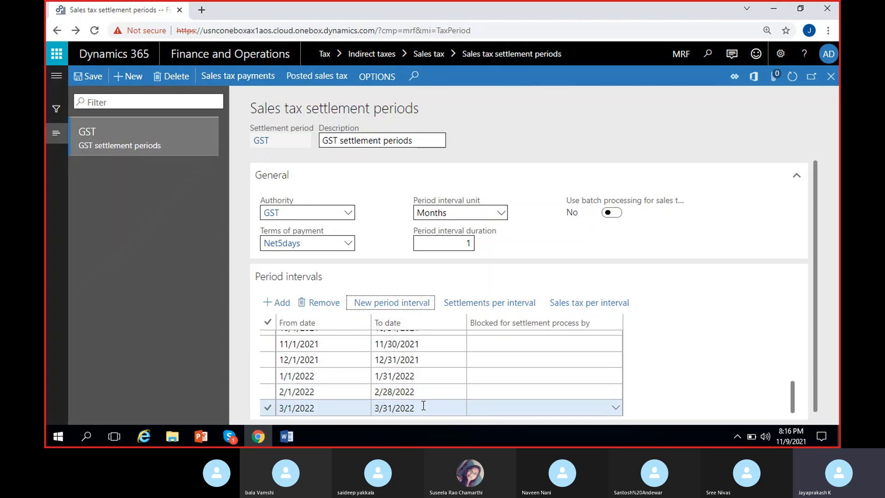
scroll(420, 392, "up", 3)
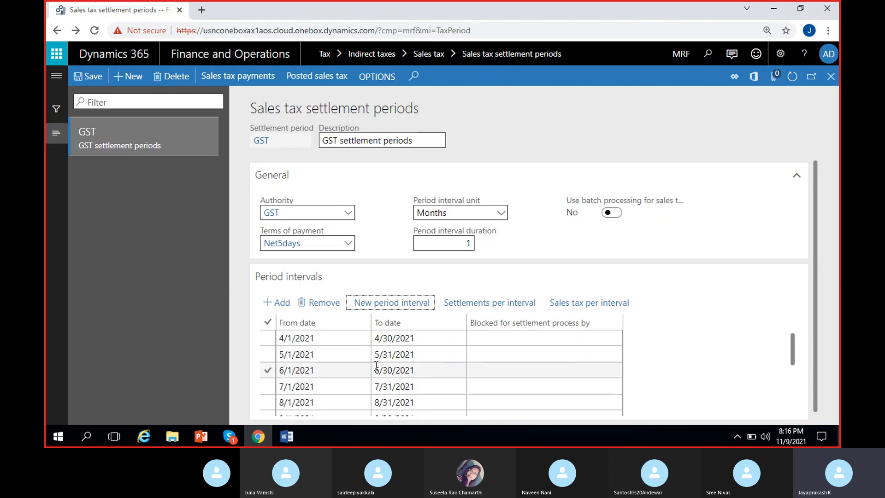
left_click(415, 397)
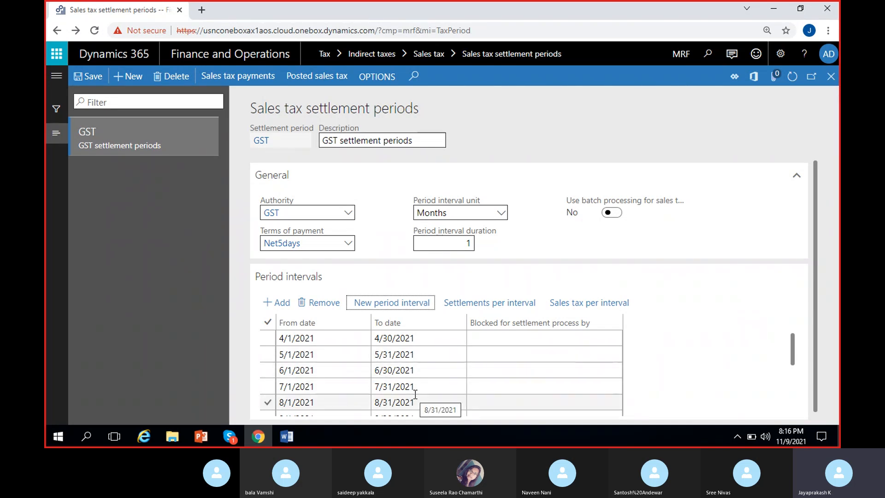
View the posted sales tax for the GST settlement period and return to the settlement periods form.
left_click(403, 341)
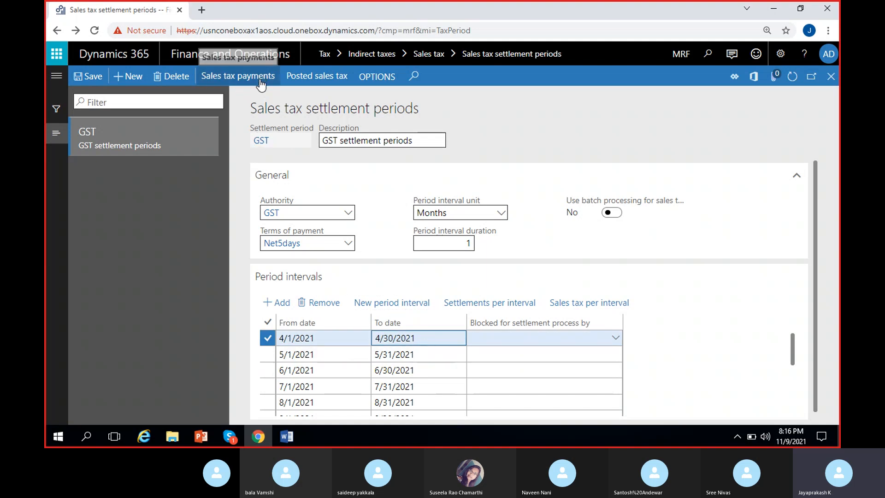
left_click(319, 86)
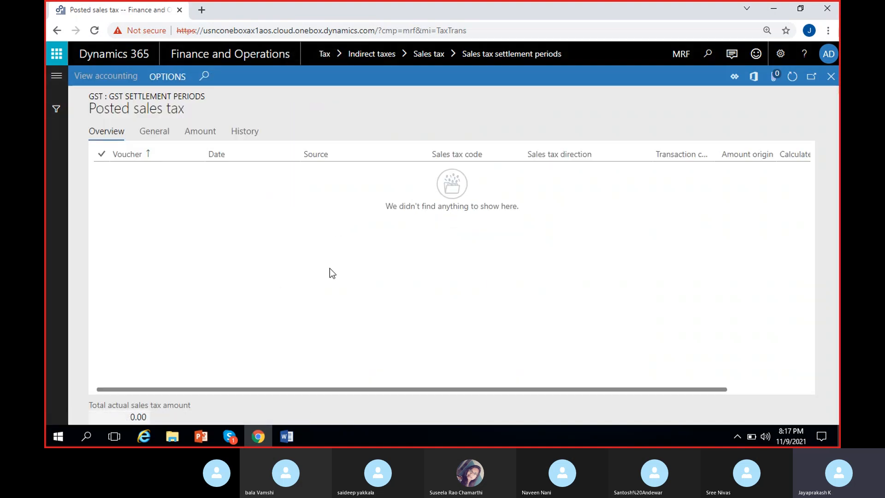
scroll(432, 278, "right", 5)
scroll(432, 278, "left", 5)
left_click(830, 76)
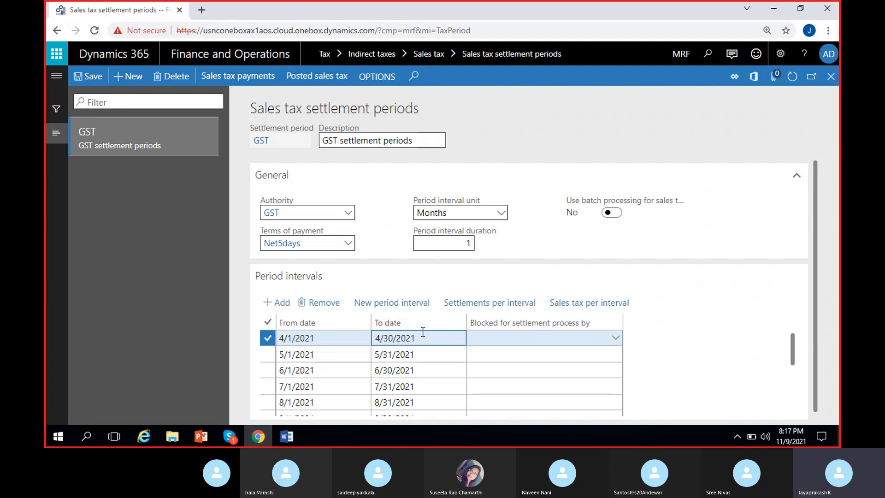
View the posted sales tax for the 4/1/2021 period interval and return to the settlement periods form.
left_click(344, 341)
left_click(579, 303)
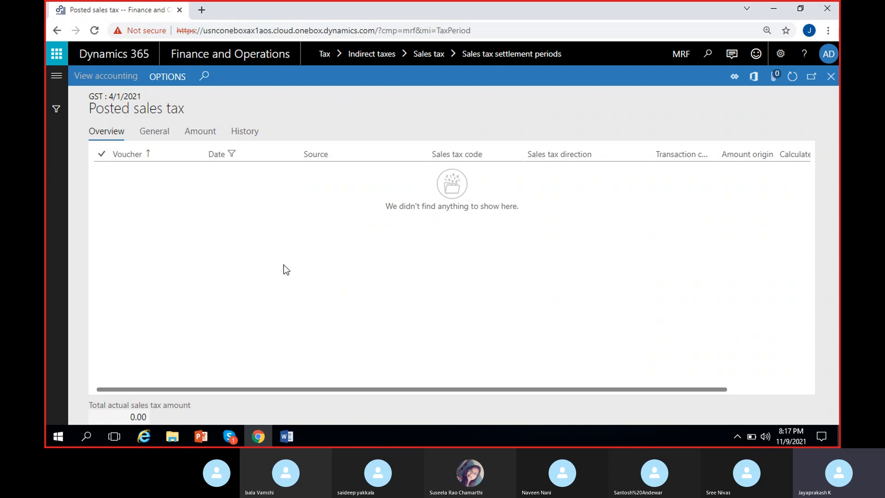
left_click(832, 76)
left_click(407, 339)
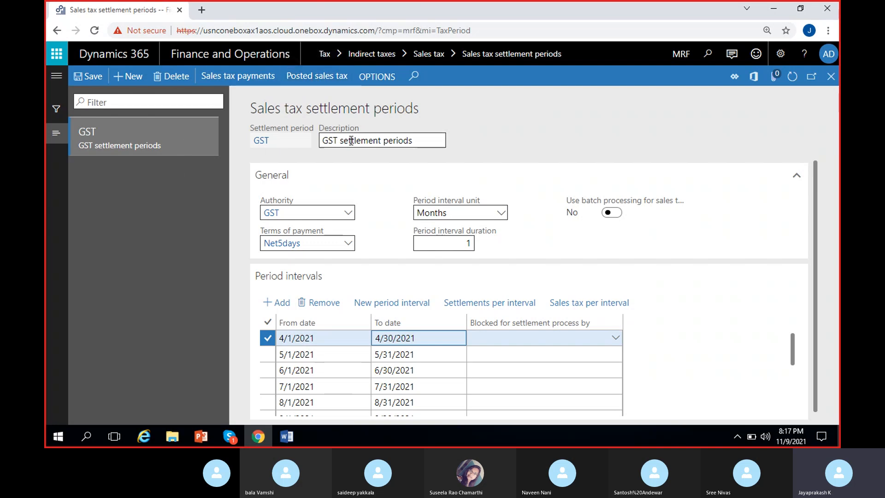
Review the GST settlement period's authority, its period intervals through 3/31/2022, and the April 2021 interval's settlement blocking field.
left_click_drag(252, 111, 419, 110)
left_click(288, 210)
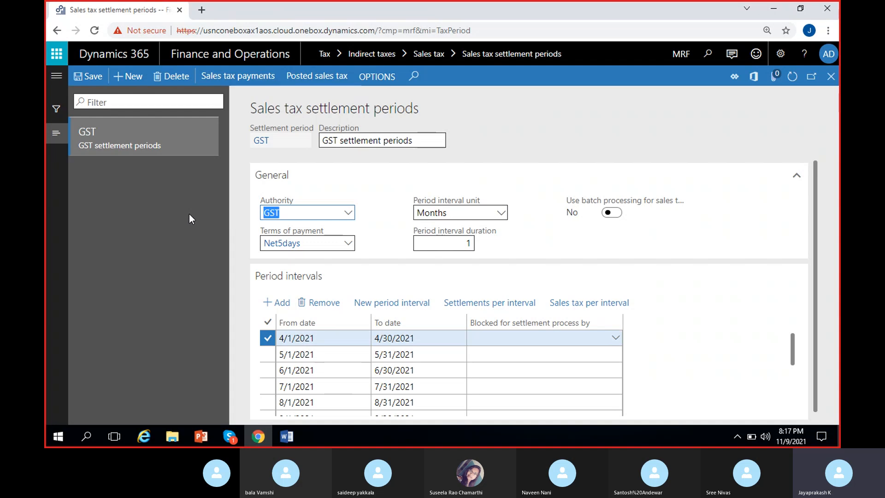
left_click(239, 199)
scroll(295, 371, "down", 3)
scroll(297, 372, "up", 3)
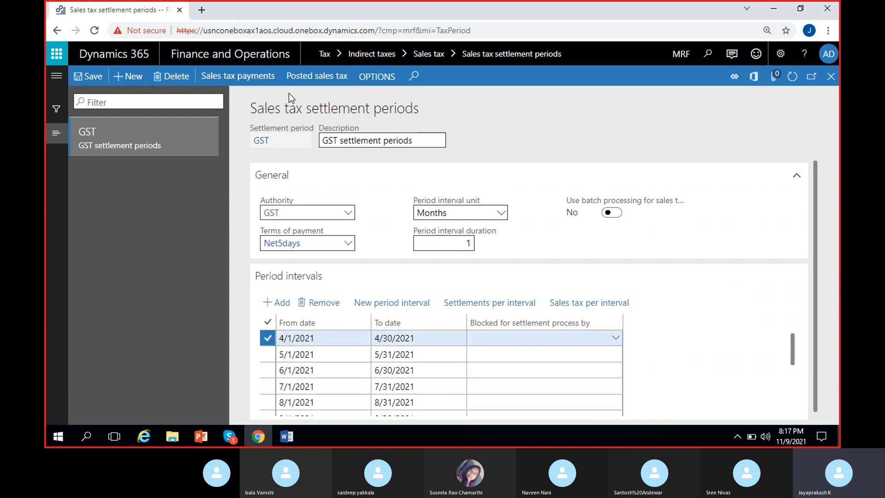
scroll(295, 364, "down", 3)
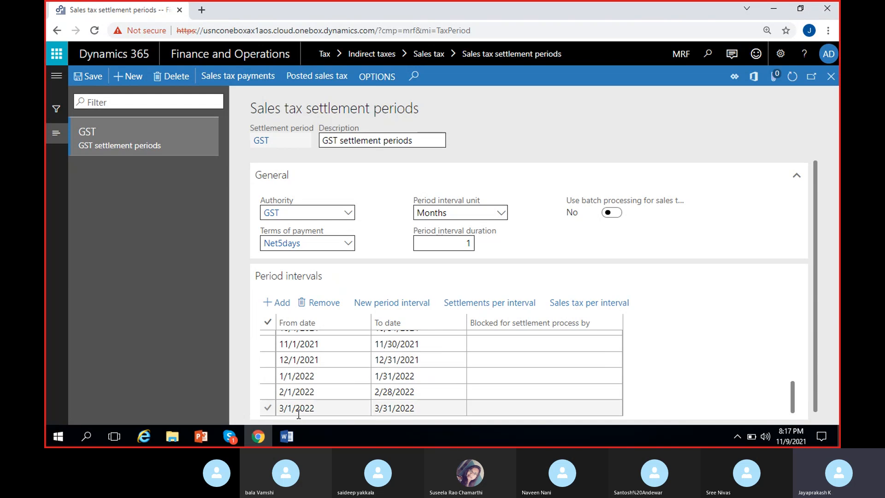
scroll(296, 408, "up", 3)
scroll(295, 408, "down", 3)
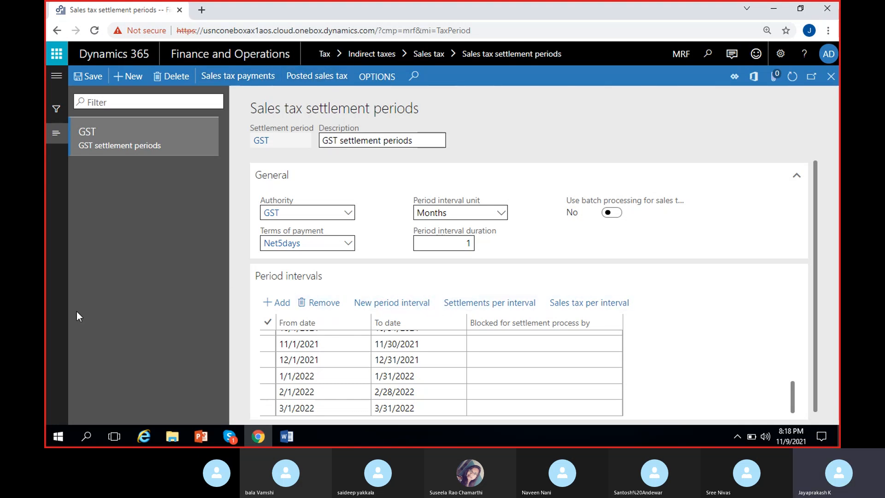
scroll(489, 349, "up", 3)
left_click(498, 340)
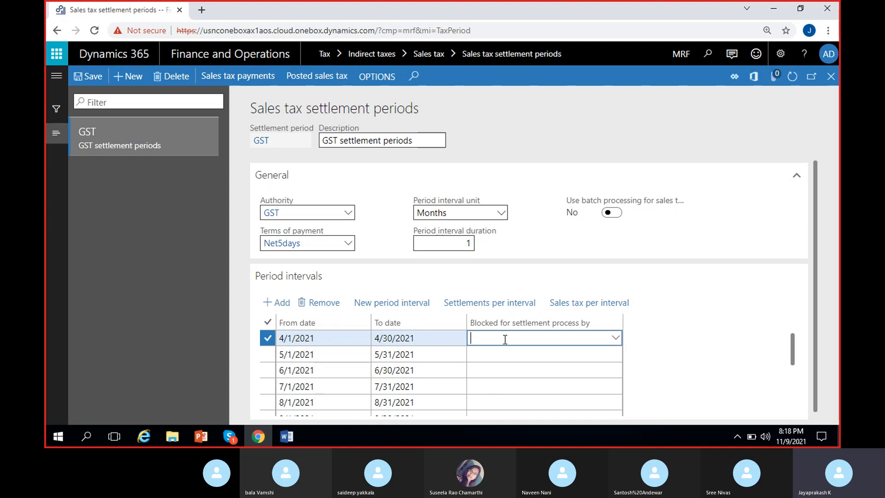
Examine the users available for blocking the 4/1/2021 period interval from settlement, leaving the field blank.
left_click(616, 338)
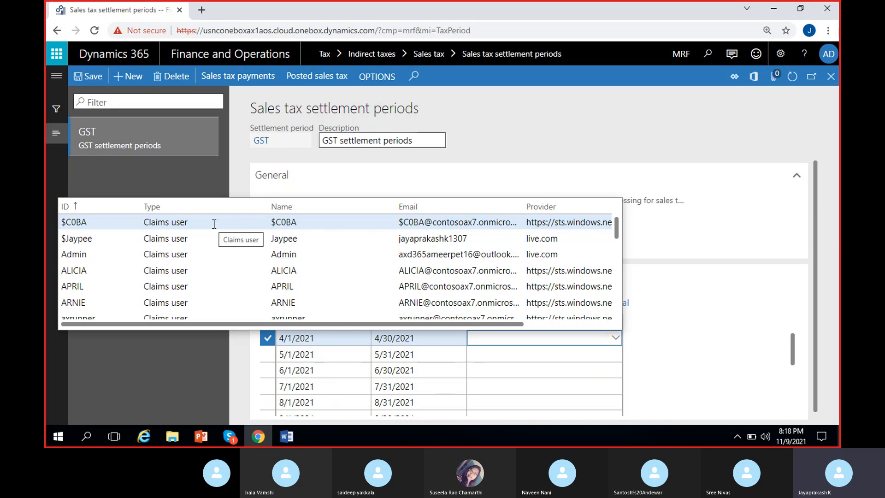
left_click(681, 334)
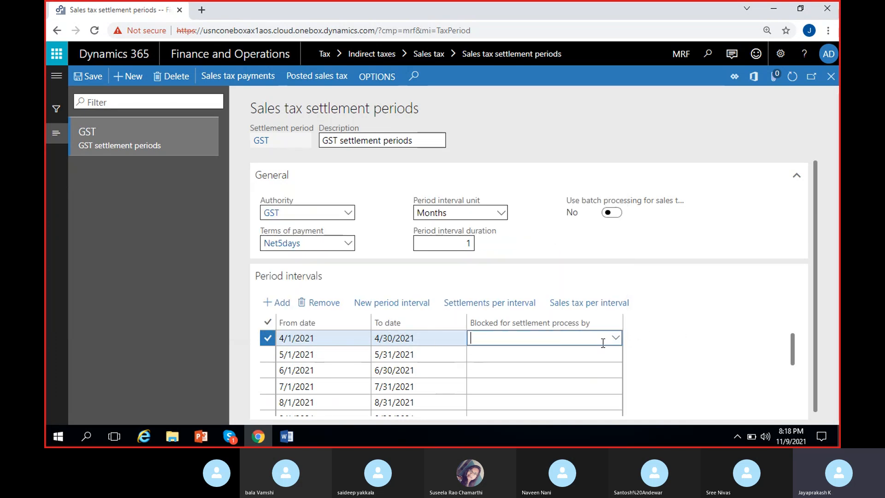
left_click(691, 346)
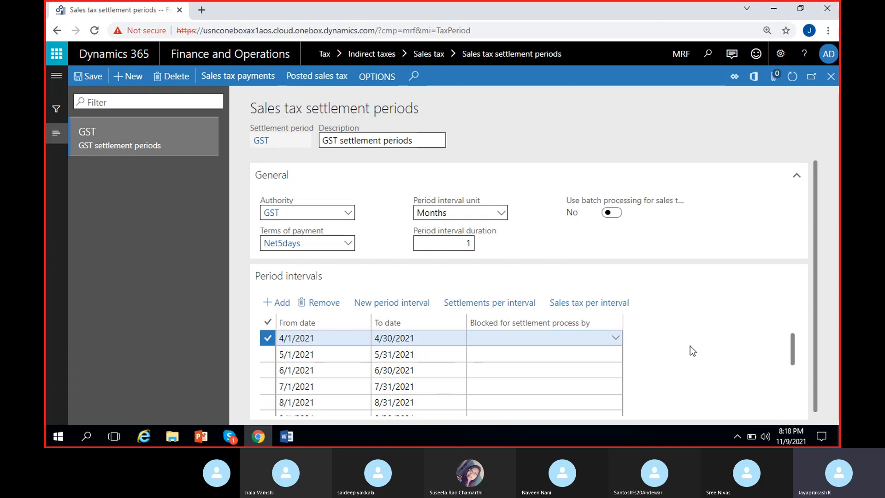
left_click(524, 338)
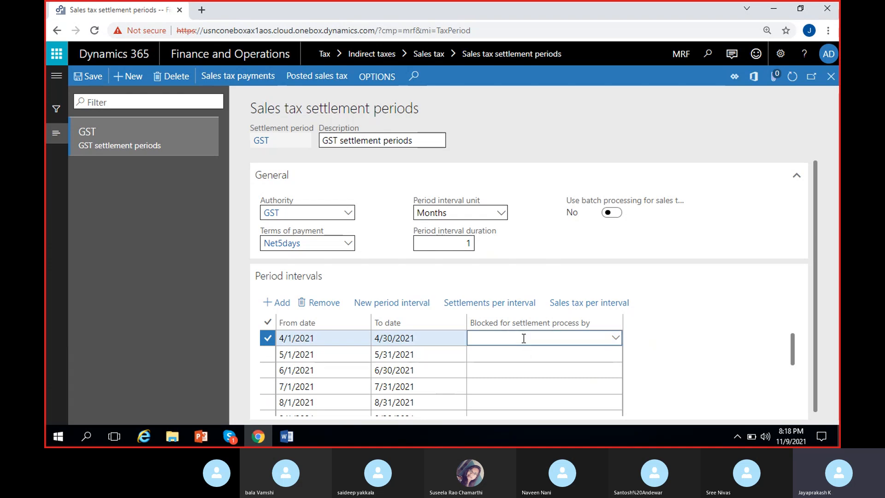
left_click(616, 342)
left_click(664, 326)
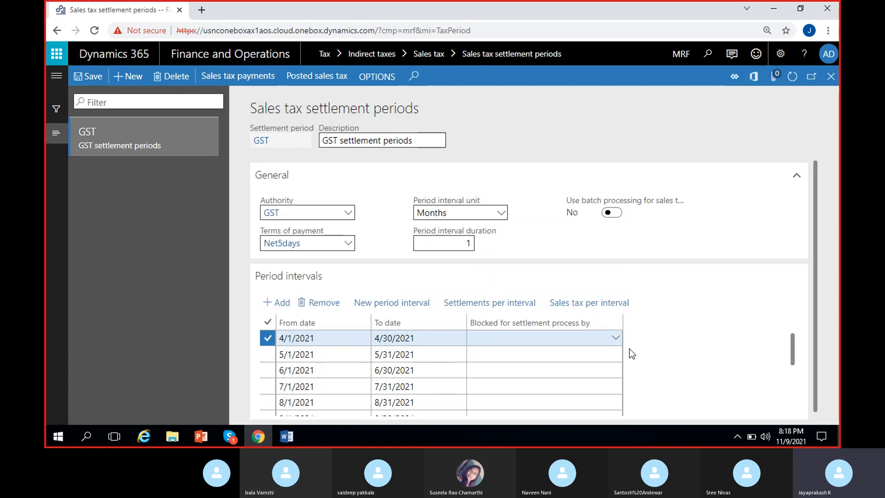
left_click(515, 341)
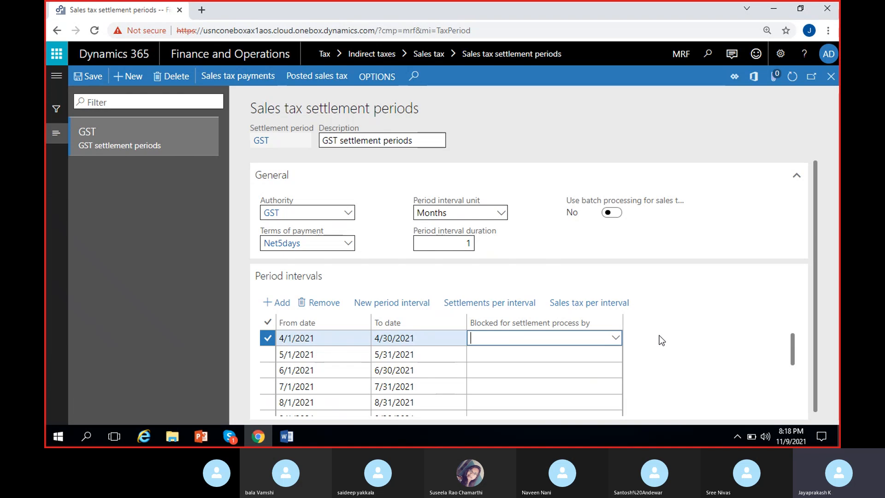
left_click(616, 339)
left_click(607, 346)
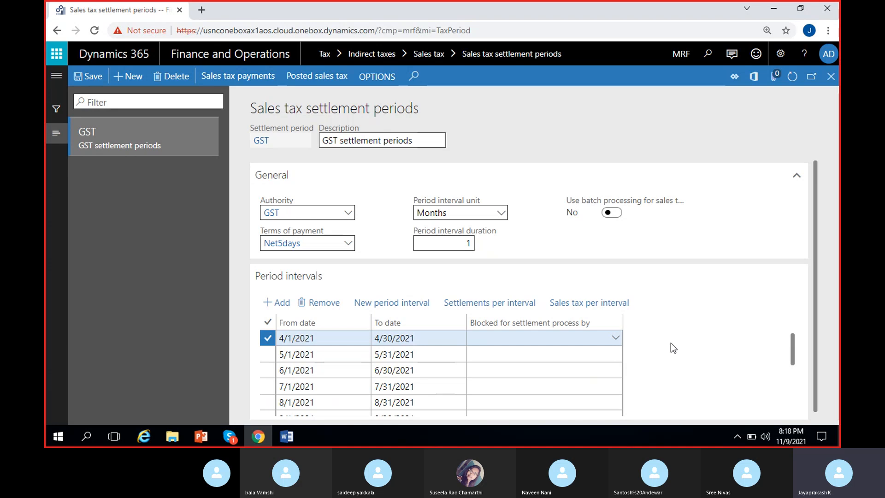
left_click(551, 342)
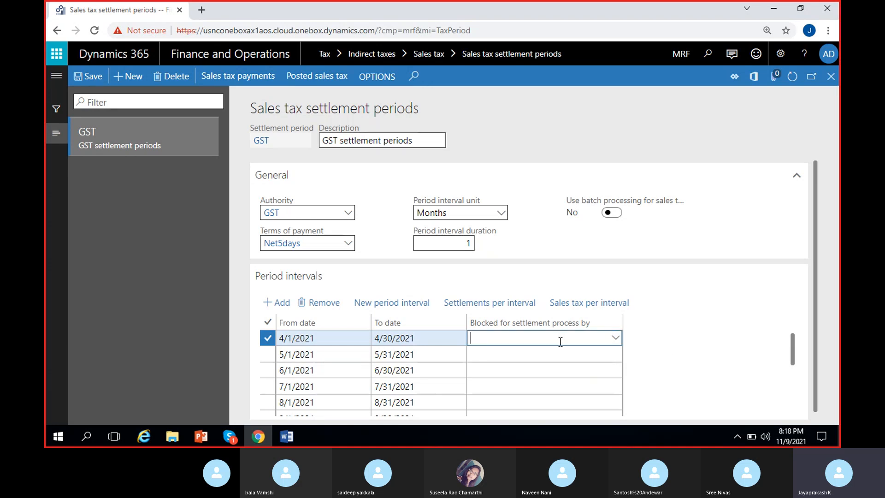
left_click(650, 333)
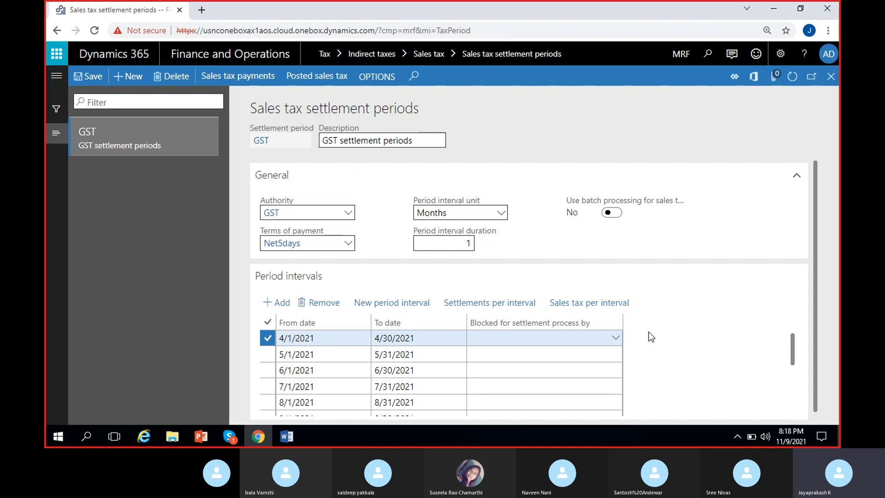
Save the GST sales tax settlement period with its period intervals.
scroll(594, 352, "down", 3)
scroll(593, 352, "up", 3)
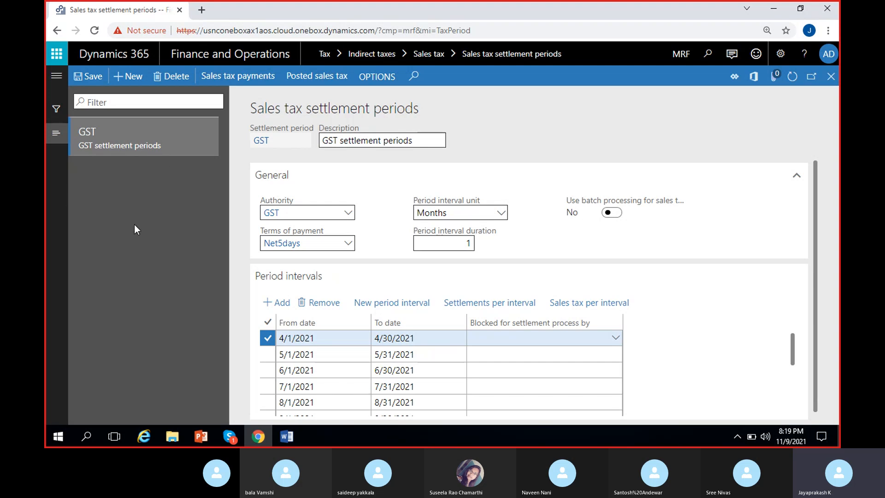
scroll(346, 355, "down", 3)
scroll(341, 373, "up", 3)
left_click(77, 82)
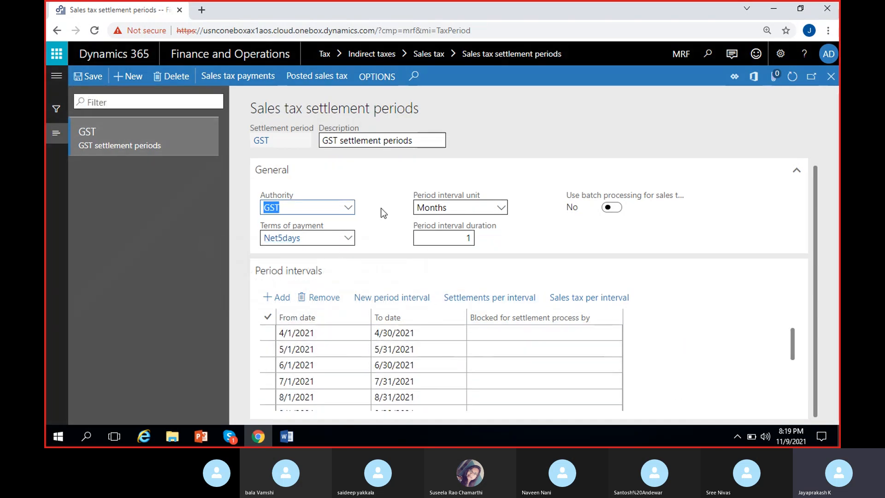
Review the first GST period intervals, the interval duration and the available period interval units without changing them.
left_click(371, 365)
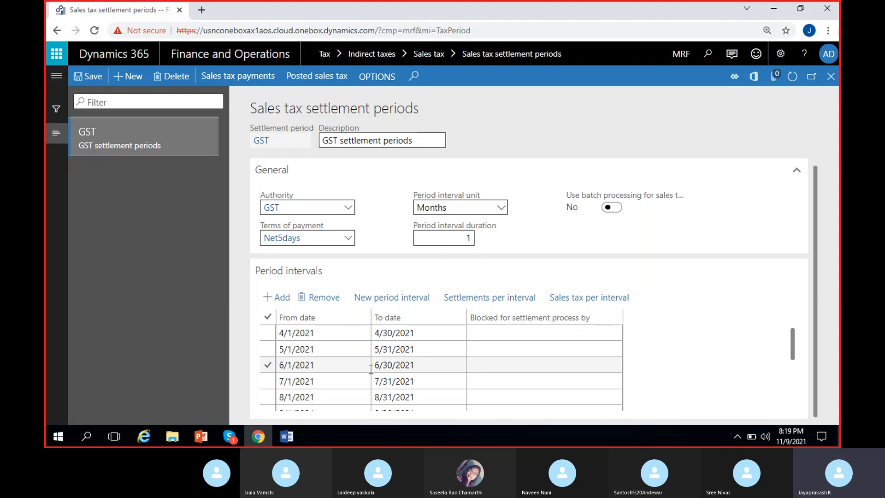
left_click(308, 346)
left_click(330, 333)
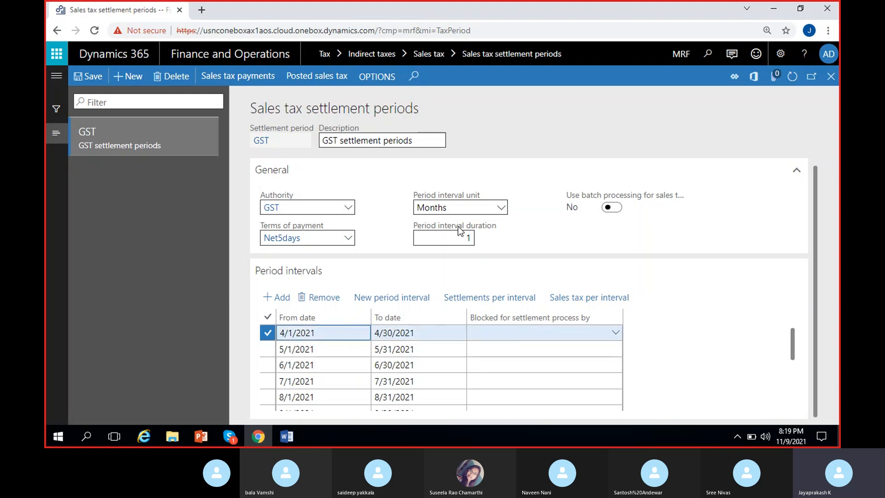
left_click(465, 238)
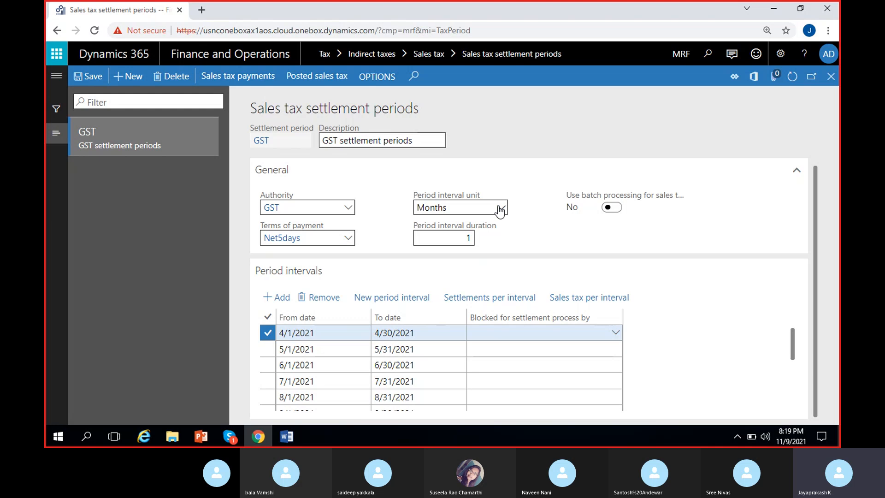
left_click(501, 210)
left_click(524, 245)
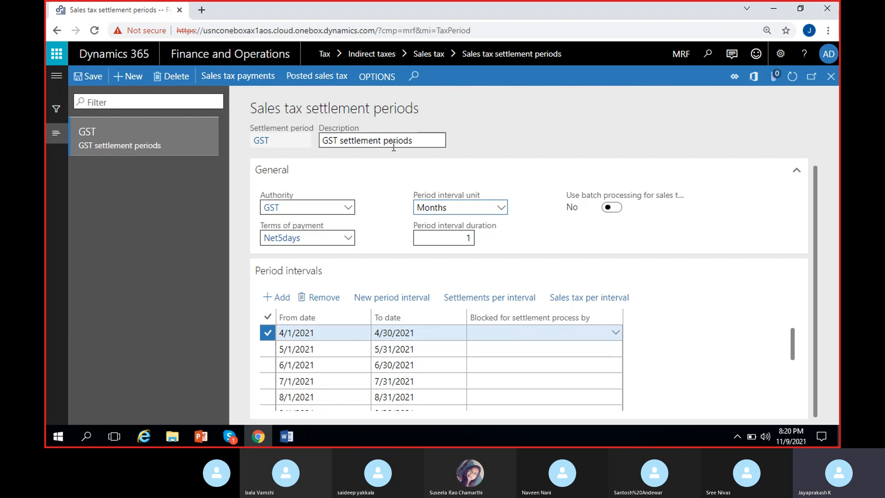
Switch to the Word notes and highlight the "Ledger posting groups" line in the sales tax setup list.
left_click(286, 436)
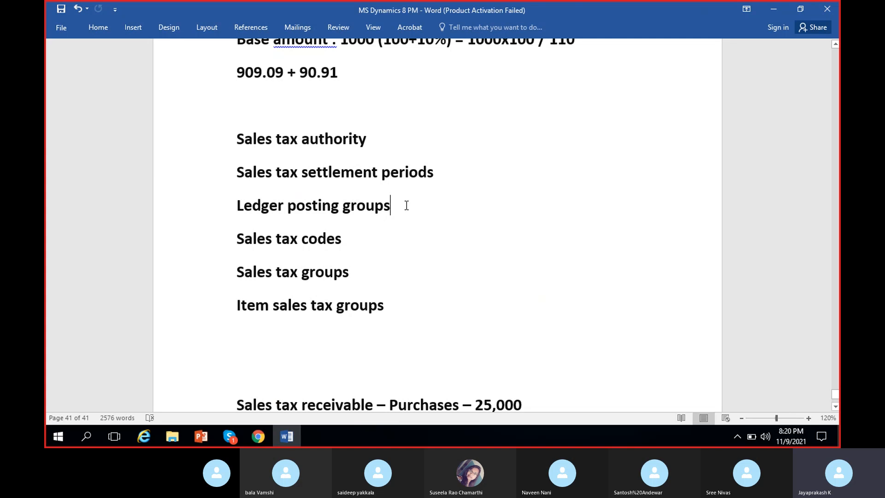
left_click_drag(407, 206, 237, 206)
left_click(383, 204)
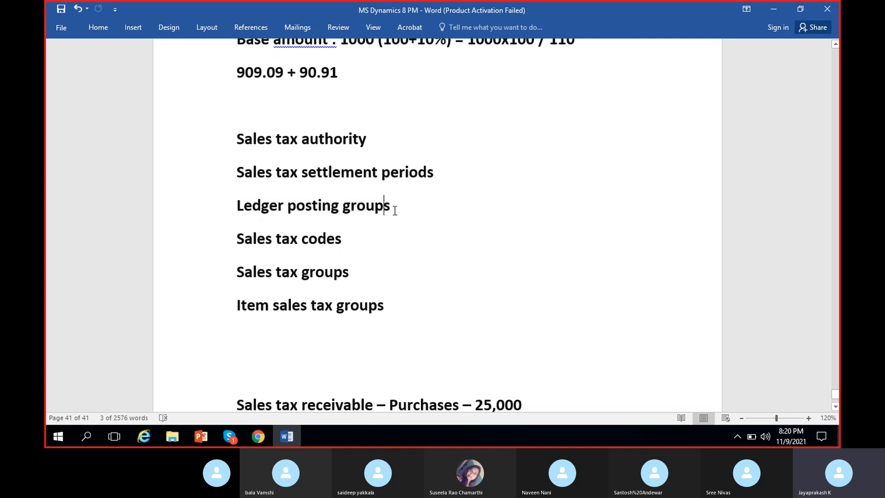
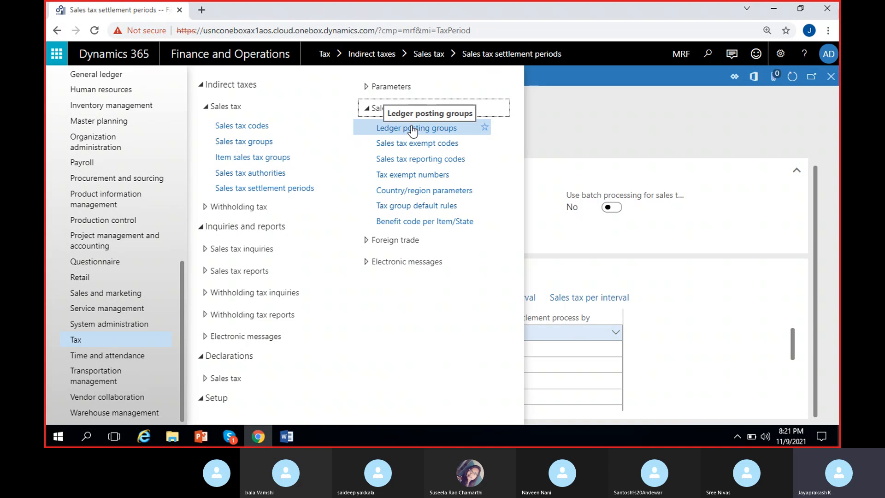
Open the sales tax ledger posting groups and start a new group named GST.
left_click(446, 131)
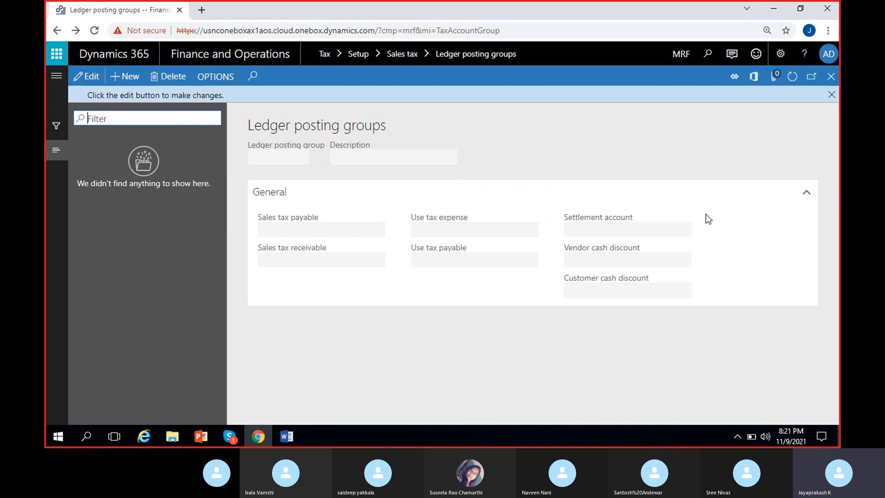
left_click(831, 95)
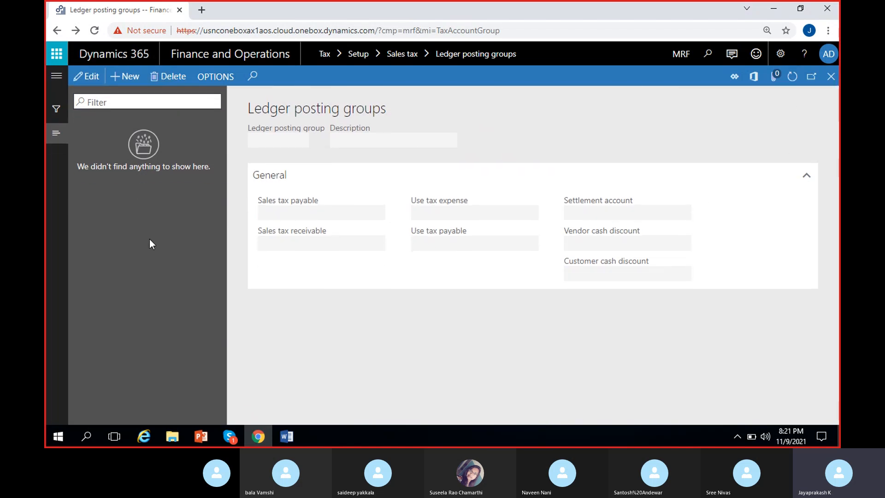
left_click(125, 77)
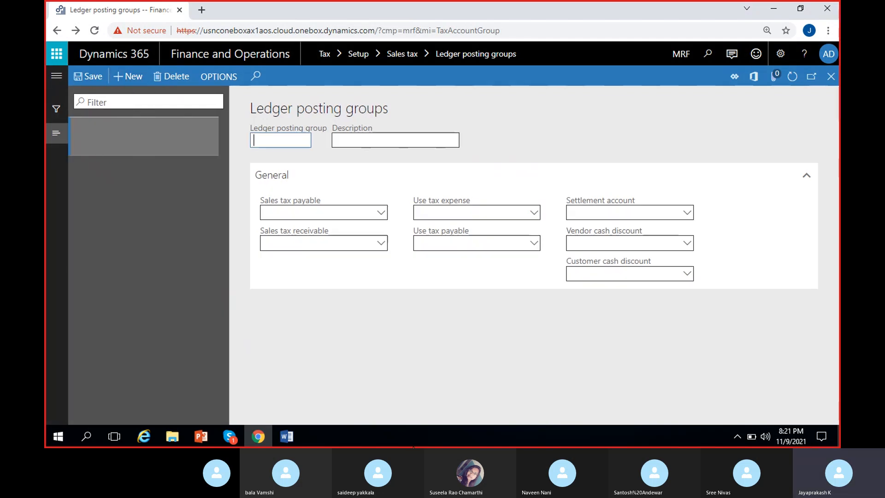
type("GST")
Describe the GST group as "GST ledger posting group" and save the record.
left_click(358, 140)
type("GST ledge")
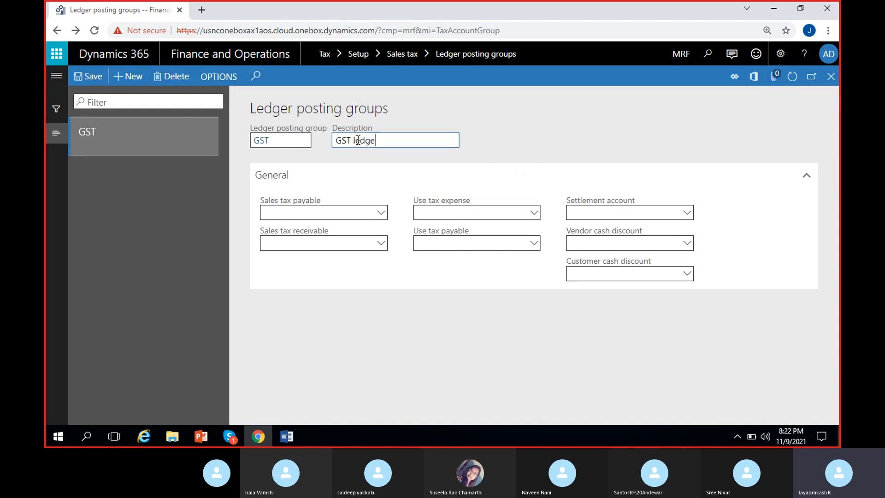
type("r posting")
key("BackSpace")
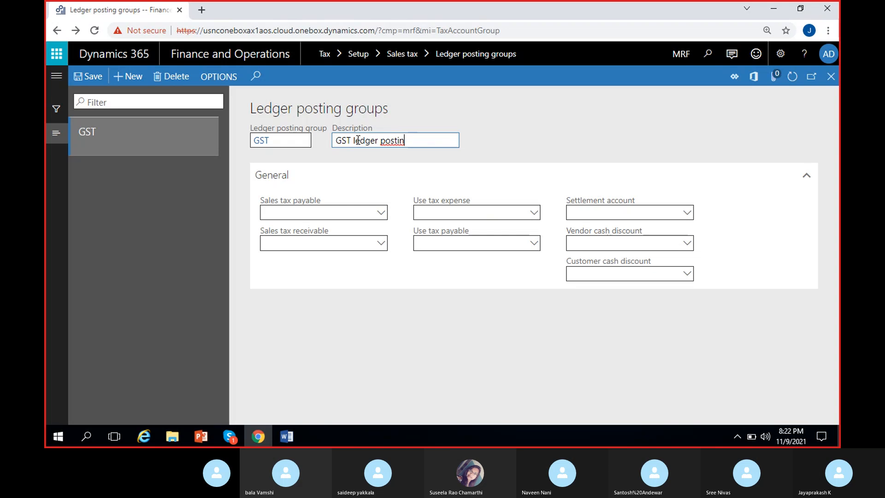
type("g group")
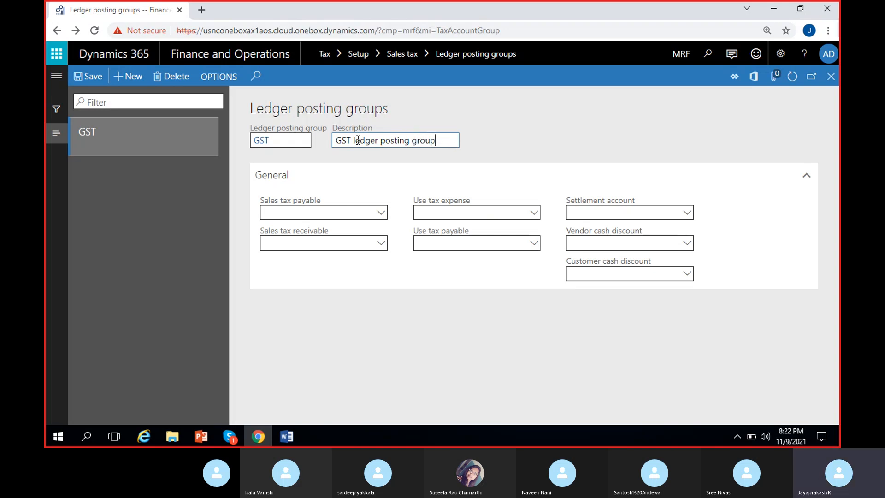
left_click(82, 73)
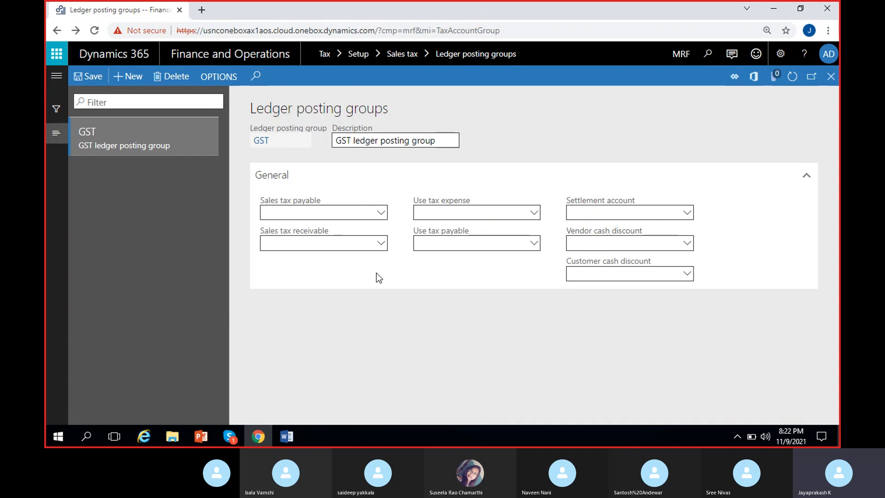
Review the Sales tax payable, Sales tax receivable and Settlement account fields of the GST posting group without choosing accounts.
left_click(381, 215)
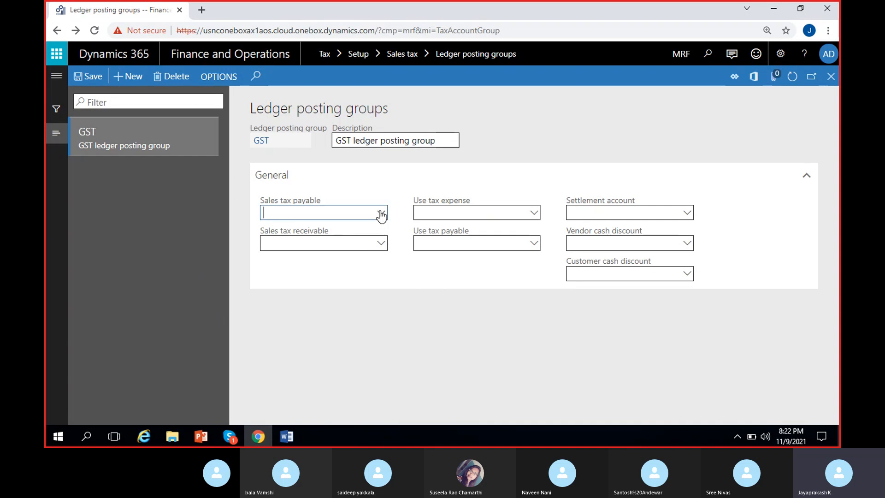
left_click(183, 255)
left_click(310, 245)
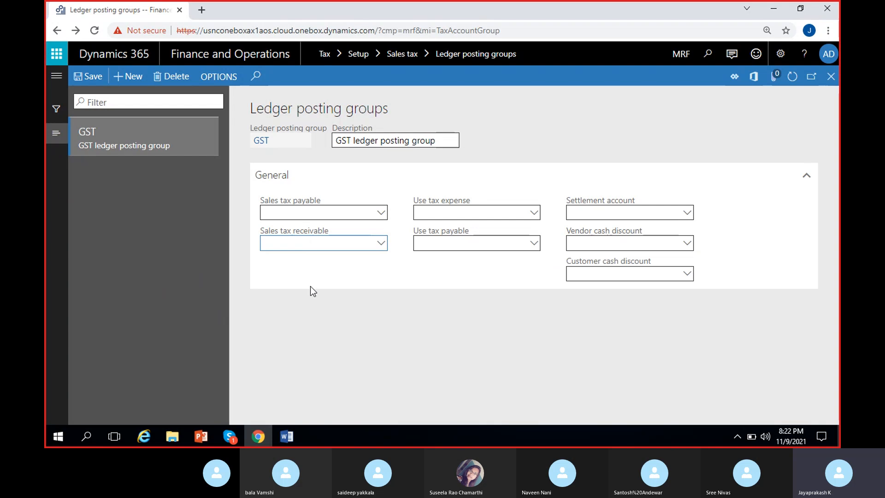
left_click(296, 210)
left_click(323, 244)
left_click(339, 274)
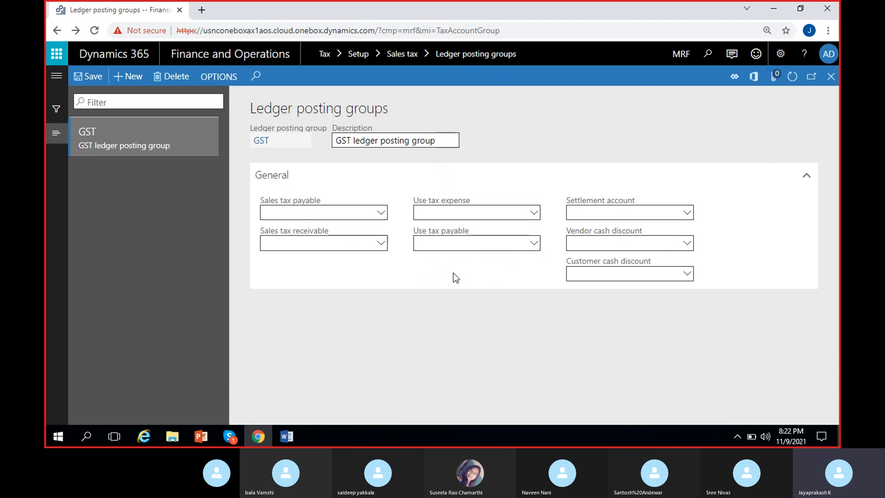
left_click(327, 208)
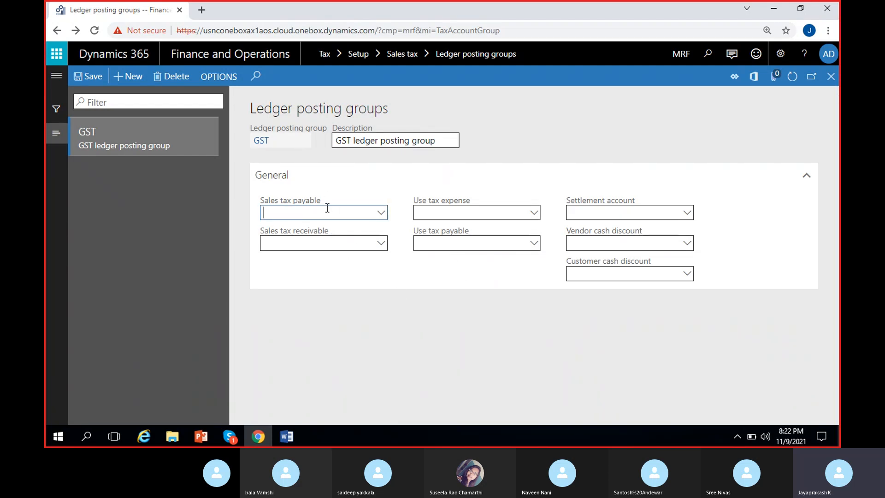
left_click(311, 244)
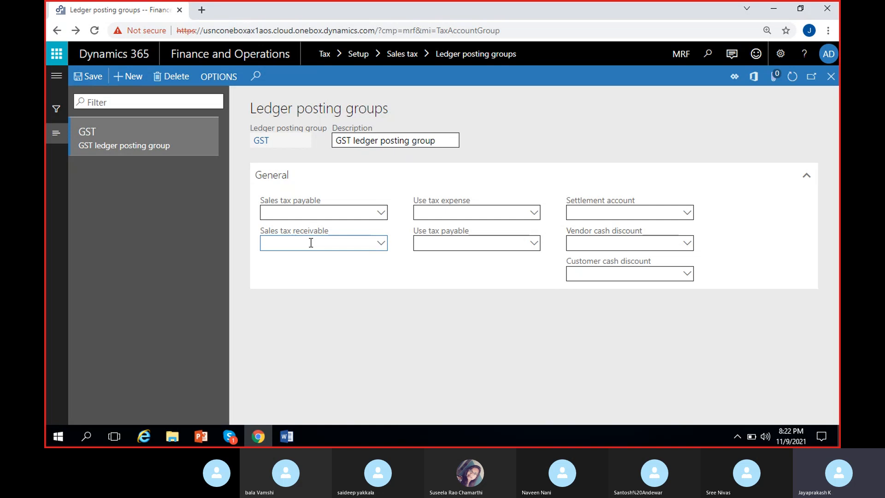
left_click(370, 278)
left_click(688, 212)
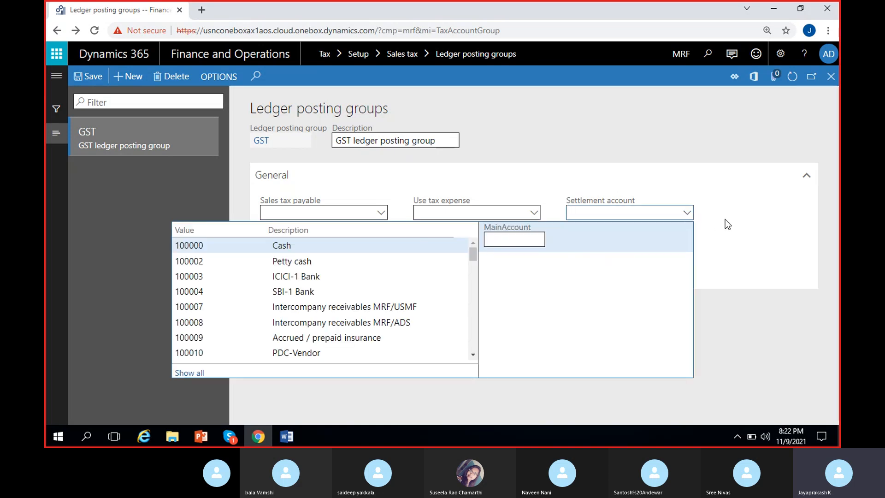
left_click(728, 225)
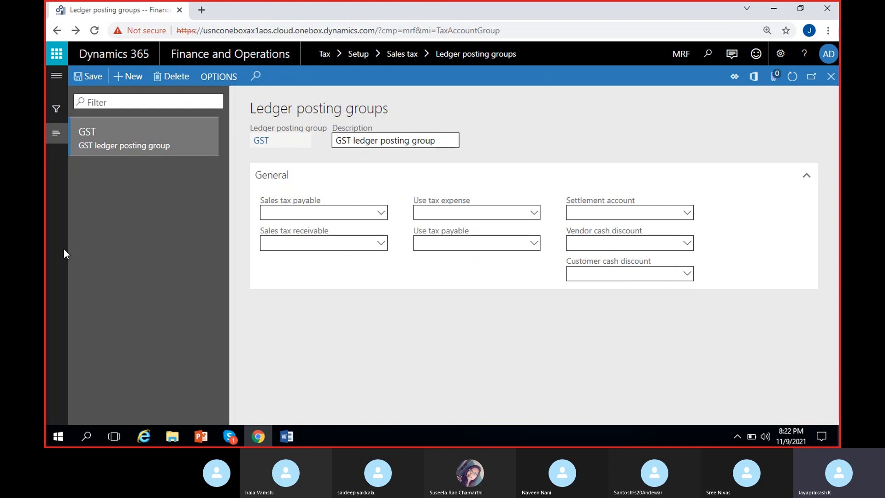
left_click(599, 211)
left_click(719, 212)
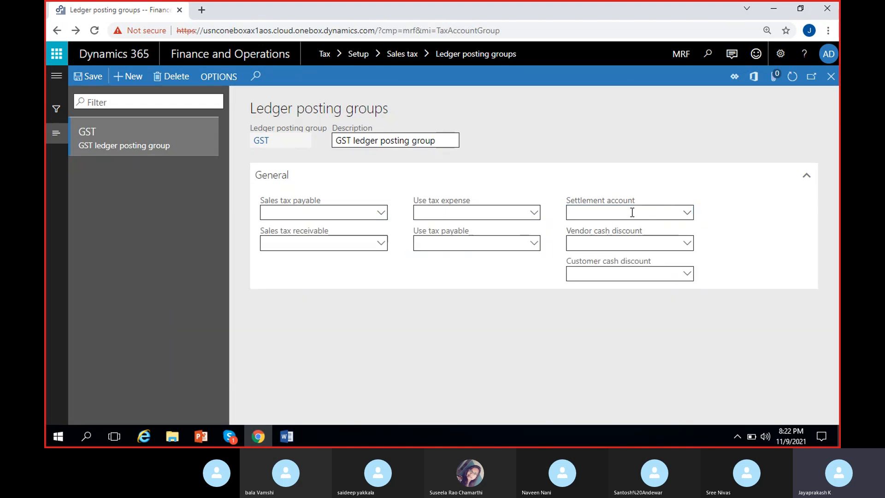
left_click(340, 211)
left_click(332, 245)
left_click(621, 216)
left_click(359, 271)
Open the main account details from the Sales tax payable field and start a new main account numbered 150000.
right_click(383, 212)
left_click(409, 274)
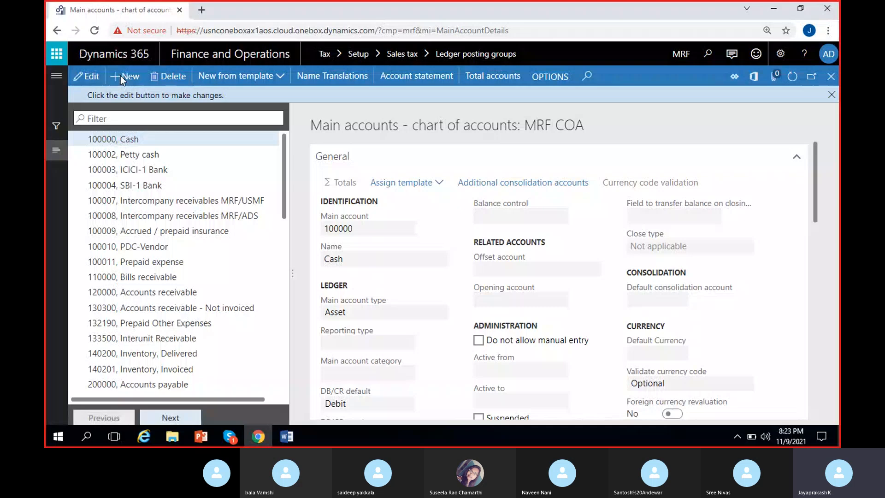
left_click(120, 76)
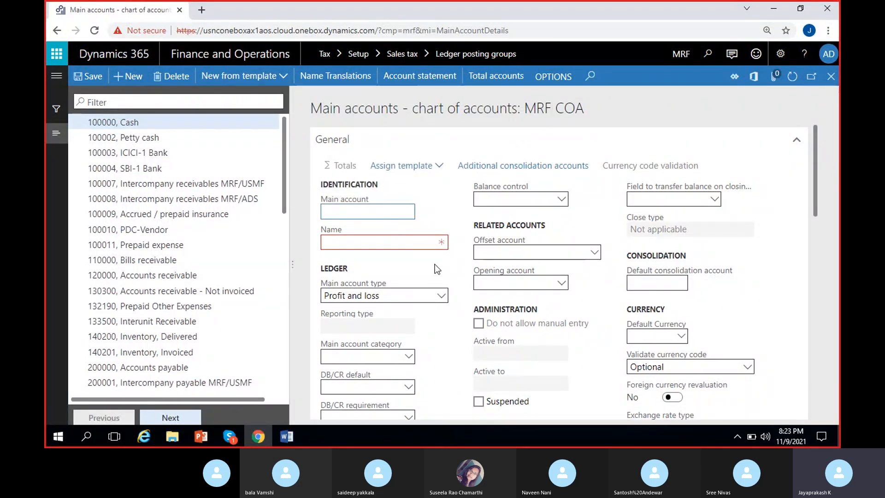
type("150000")
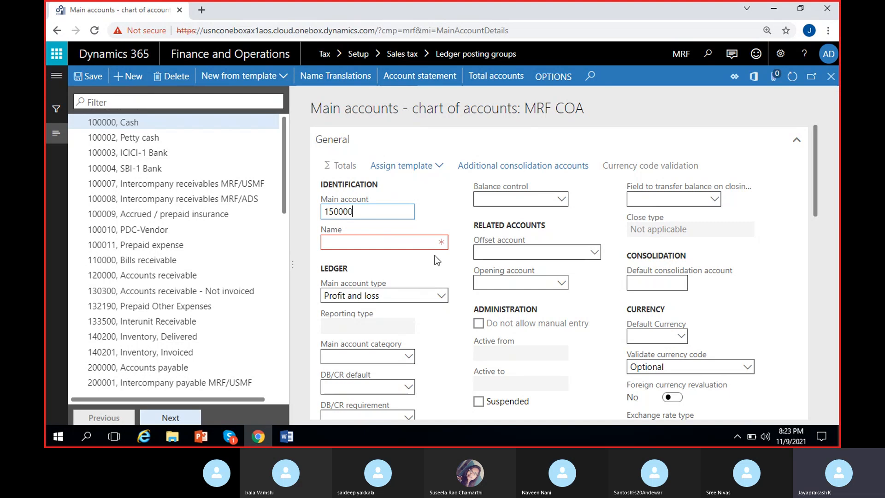
Name main account 150000 "Tax receivable", set its main account type to Asset and save it.
left_click(402, 237)
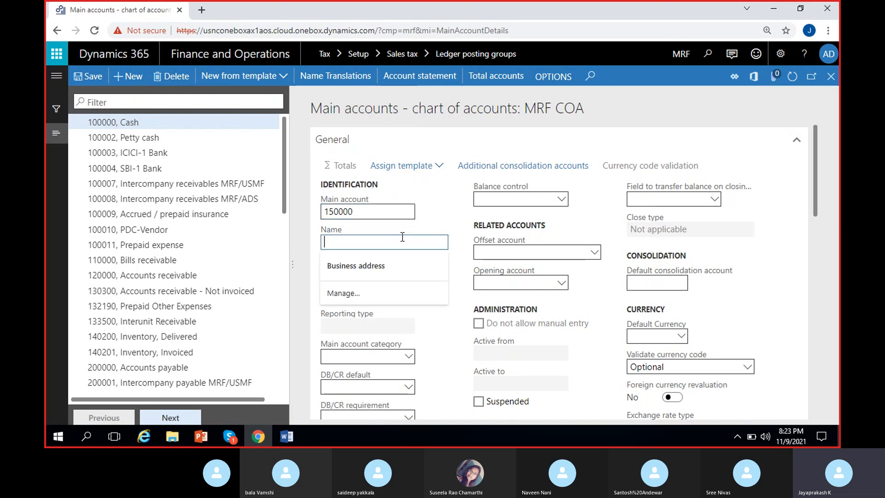
type("Tax r")
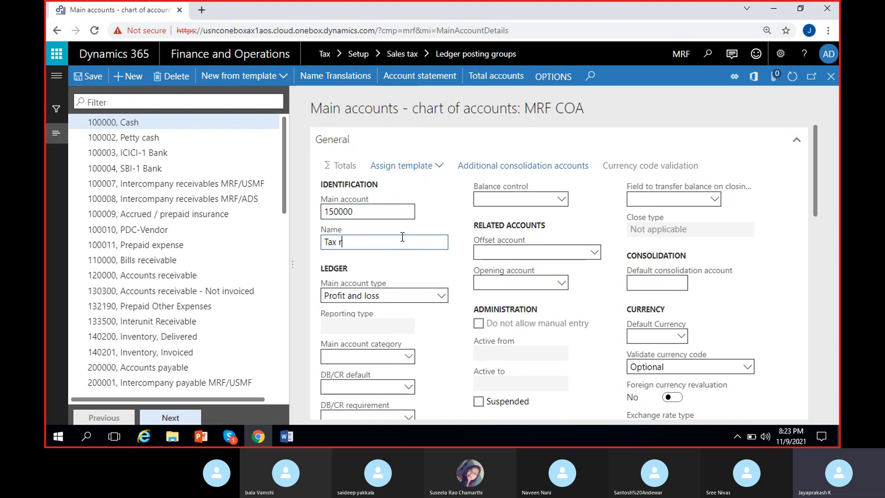
type("eceivable")
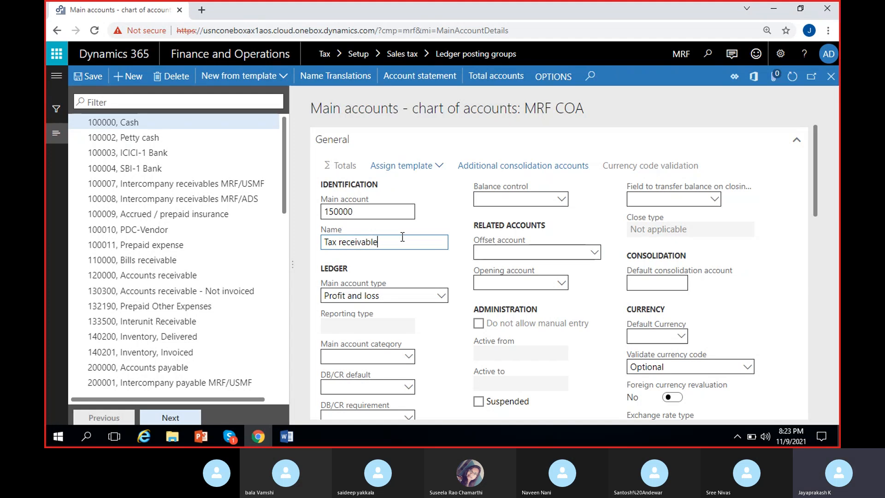
left_click(415, 259)
left_click(418, 293)
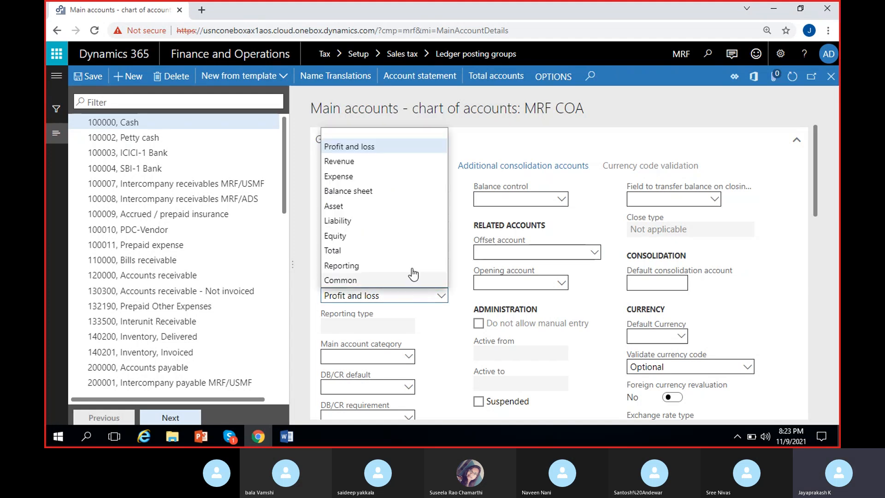
left_click(364, 207)
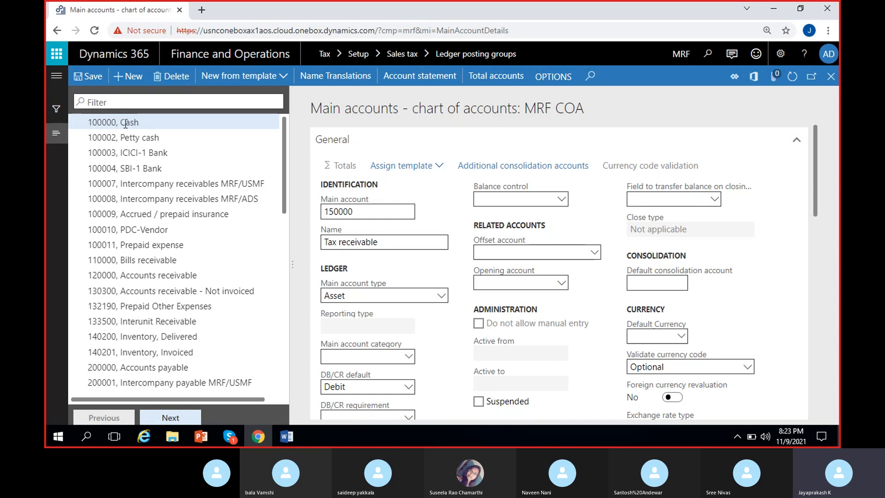
left_click(90, 76)
Create and save main account 250000 named "Tax payable" with the main account type Liability.
left_click(133, 77)
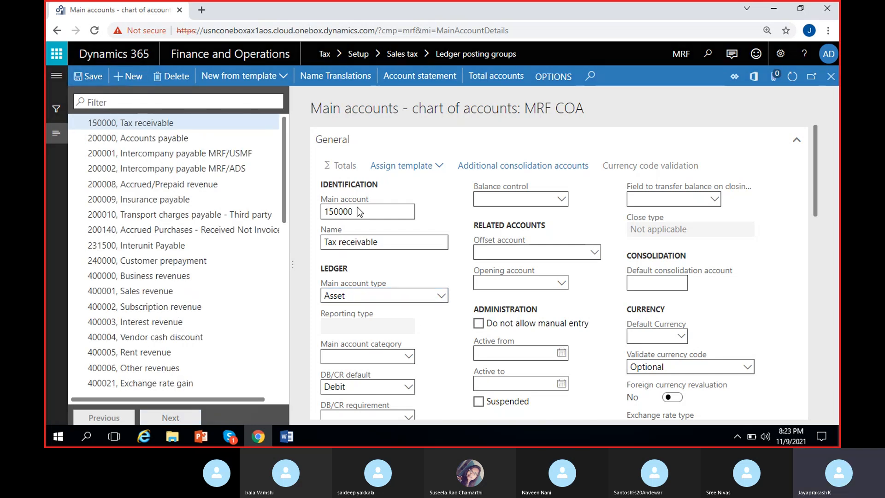
type("250000")
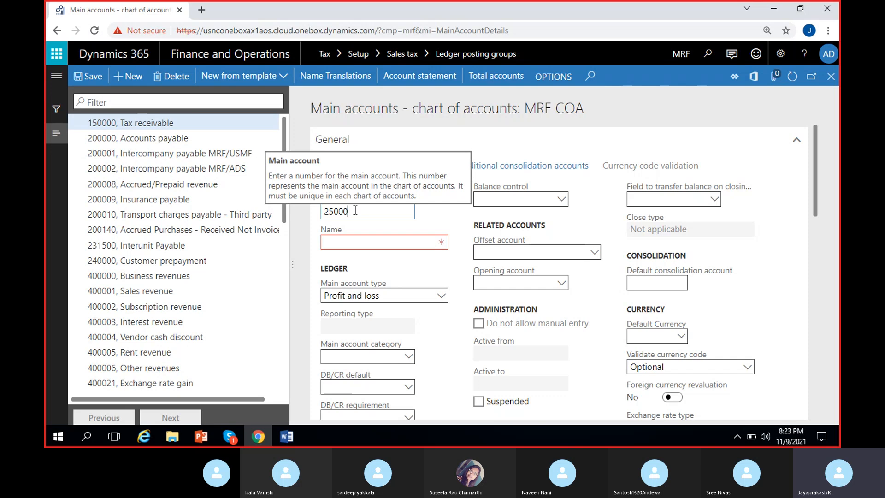
left_click(369, 244)
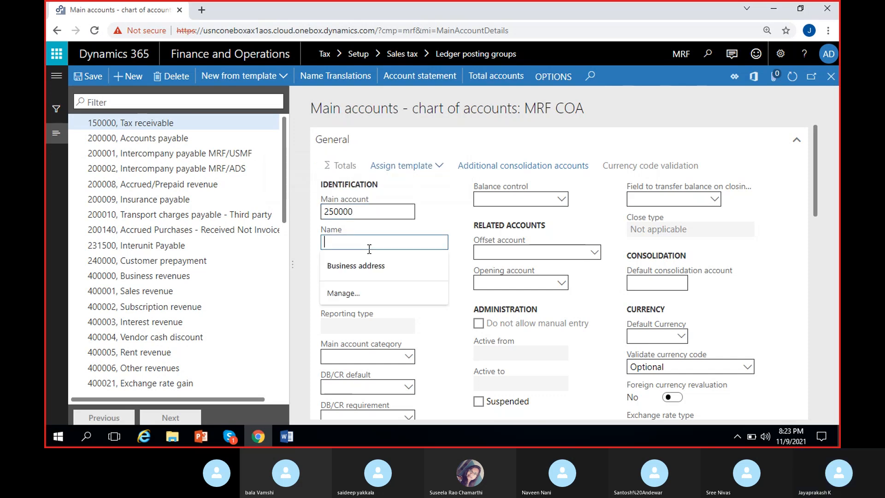
type("Tax payable")
left_click(391, 295)
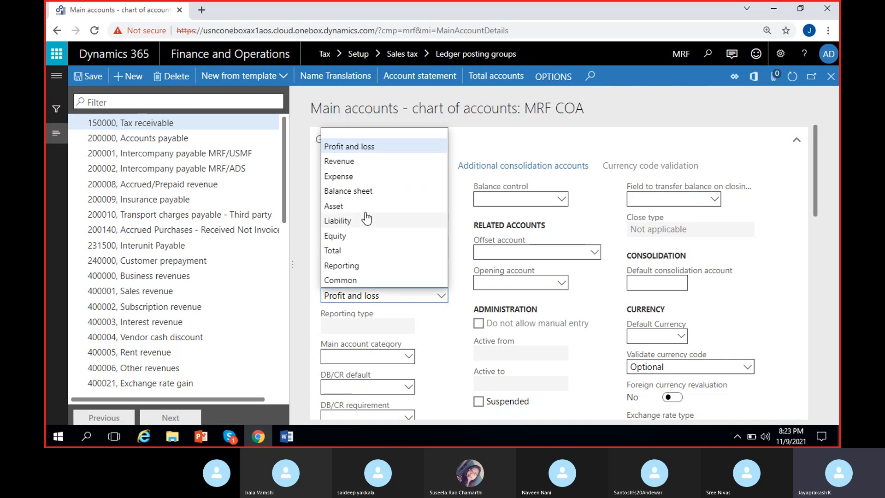
left_click(361, 220)
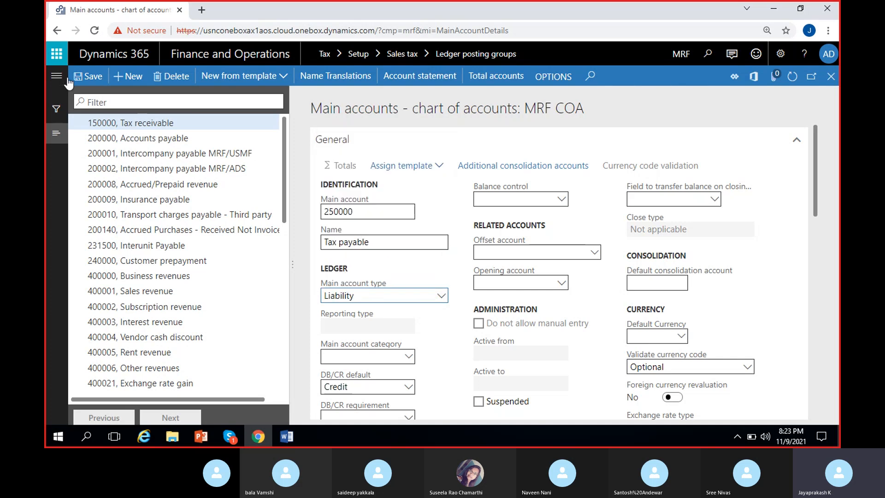
left_click(95, 78)
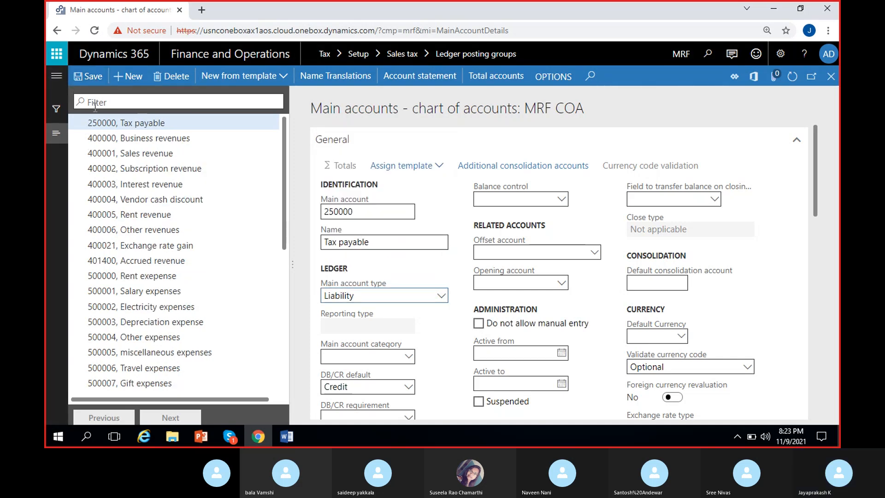
Start another main account and enter "Tax settelment" in the Main account field.
left_click(132, 79)
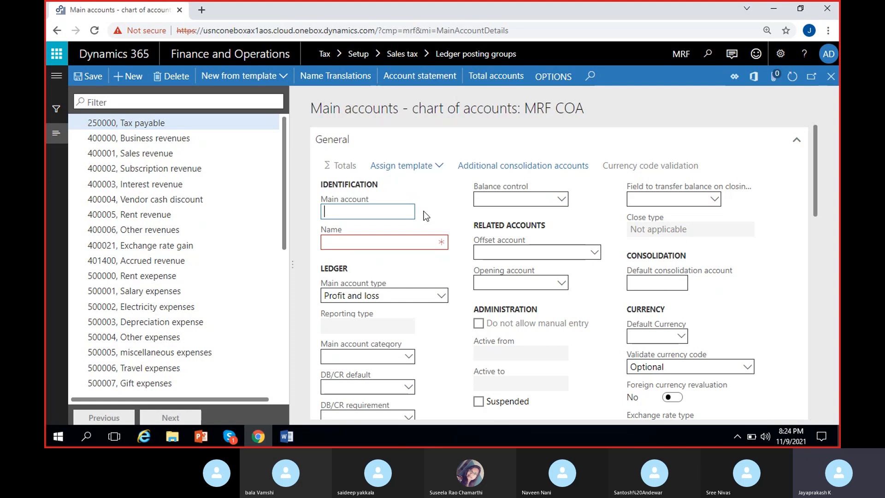
type("Tax settel")
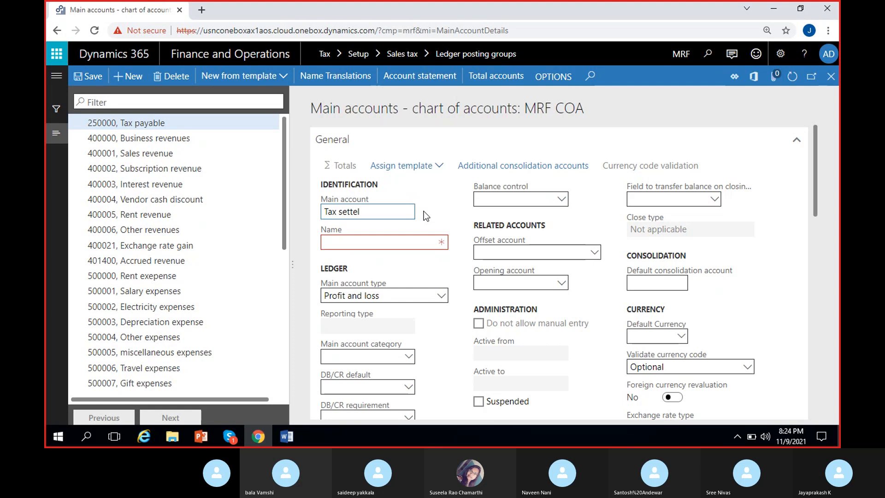
type("ement")
left_click(366, 210)
key("BackSpace")
left_click(438, 224)
left_click(387, 242)
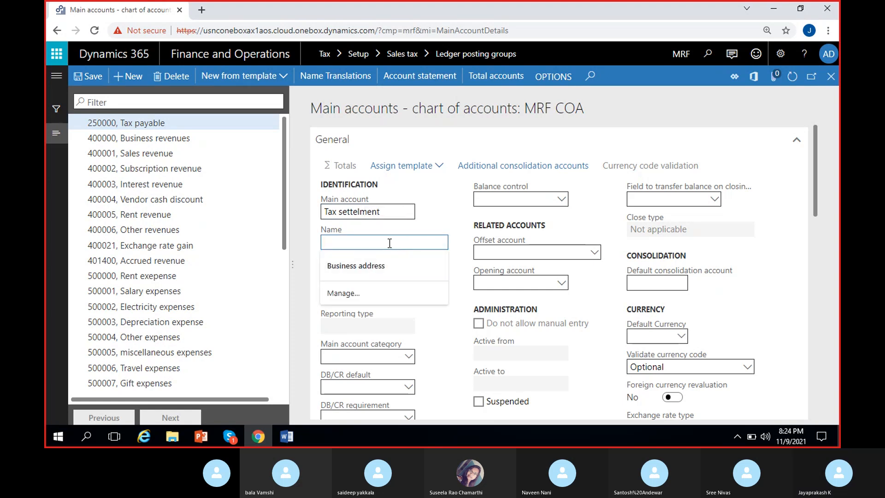
Transfer the text from the Main account field to the Name field, correcting it to "Tax settlement".
left_click_drag(390, 213, 233, 235)
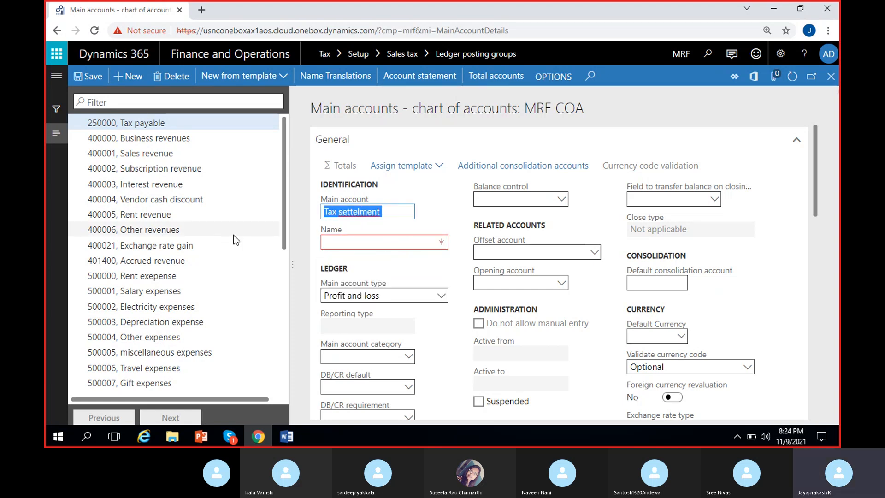
key("ctrl+c")
left_click(367, 242)
key("ctrl+v")
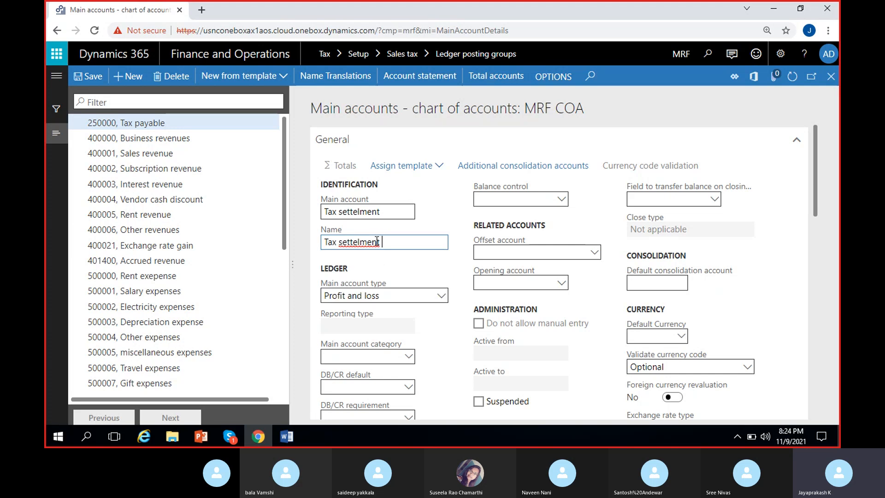
right_click(367, 241)
left_click(392, 251)
left_click_drag(383, 212, 306, 217)
key("BackSpace")
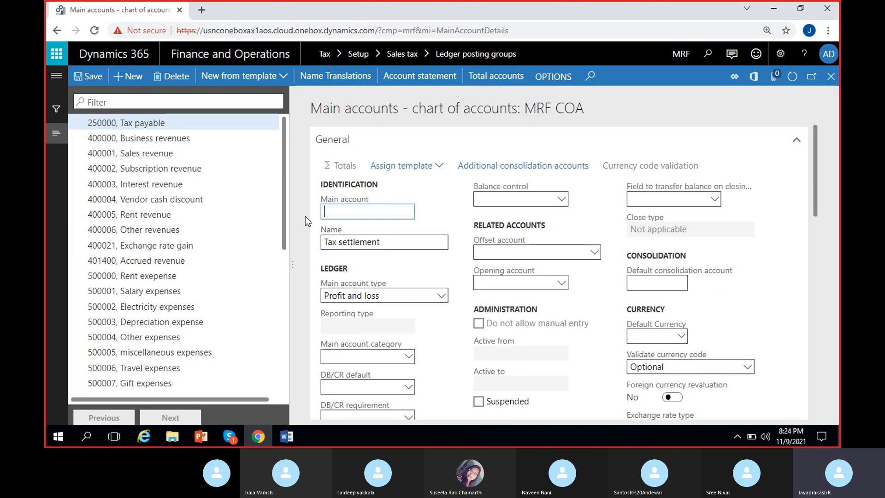
Enter 350000 as the main account number for Tax settlement, save it and return to the ledger posting groups.
type("3")
type("00")
key("BackSpace")
key("BackSpace")
type("50000")
left_click(389, 267)
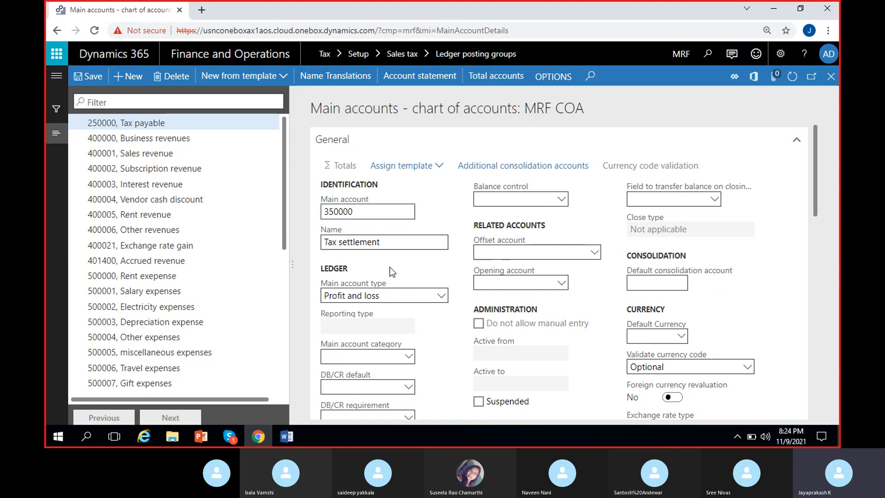
left_click(88, 76)
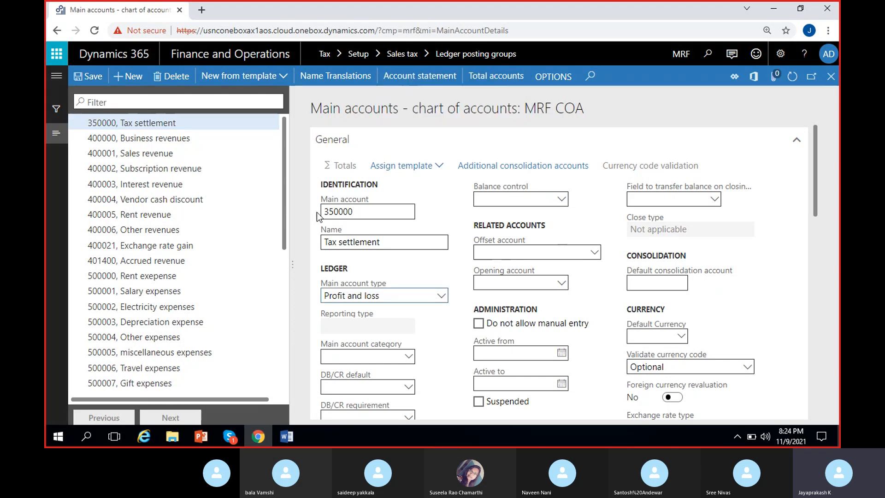
left_click(89, 79)
mouse_move(406, 313)
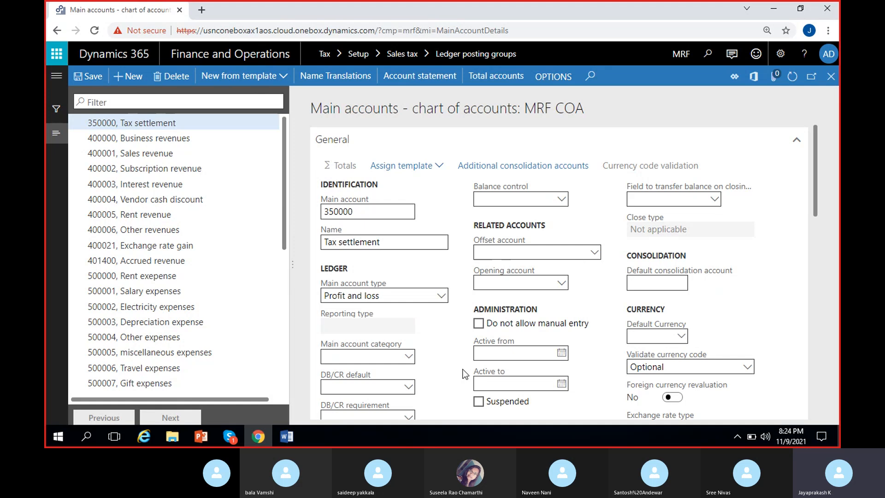
left_click(93, 78)
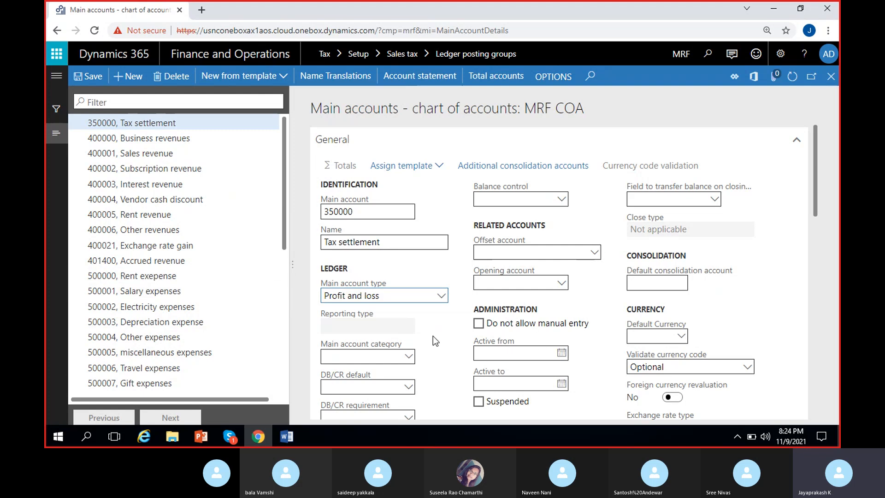
left_click(81, 76)
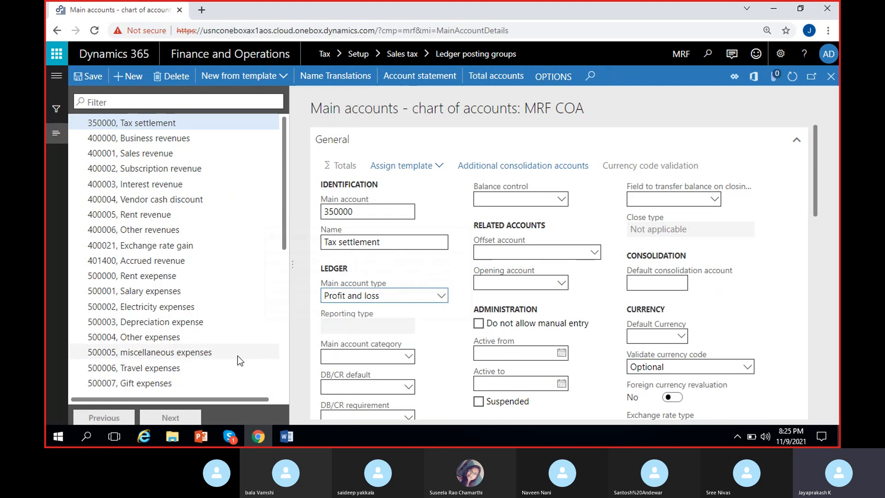
left_click(832, 78)
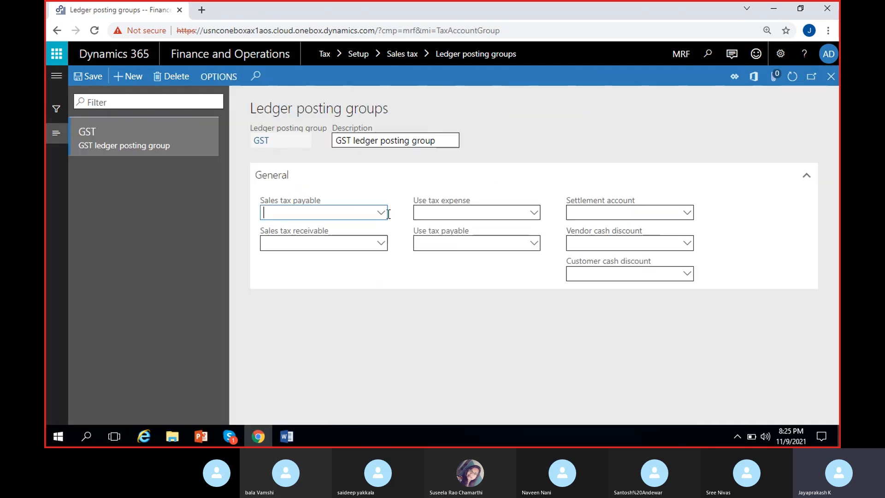
Set the Sales tax payable account of the GST ledger posting group to 250000, Tax payable.
left_click(382, 215)
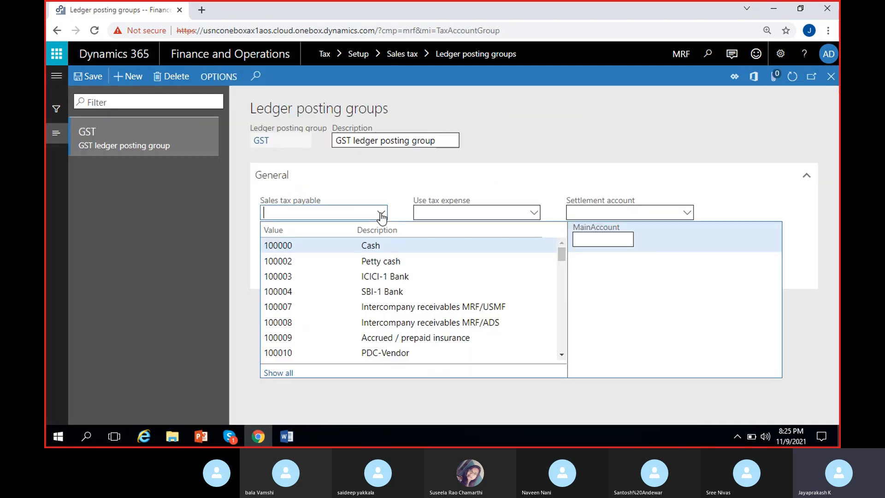
type("25000")
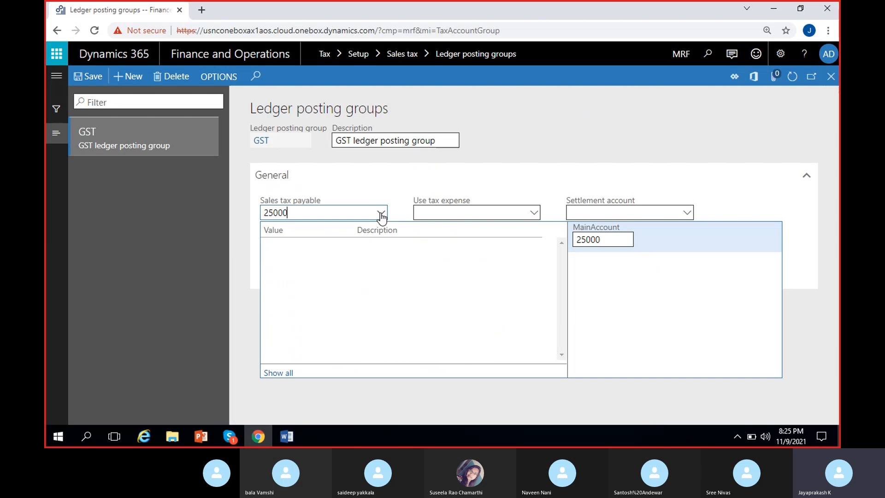
type("0")
left_click(288, 374)
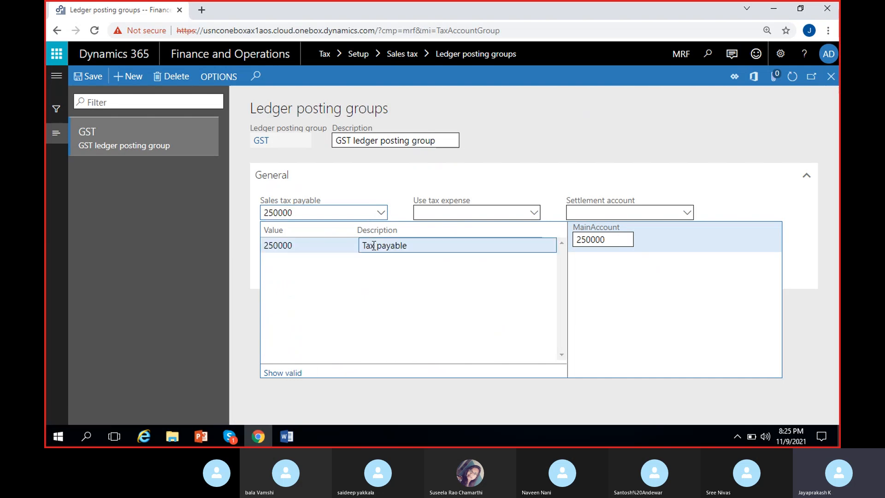
left_click(374, 246)
Set the Sales tax receivable account of the GST ledger posting group to 150000.
left_click(339, 244)
type("150000")
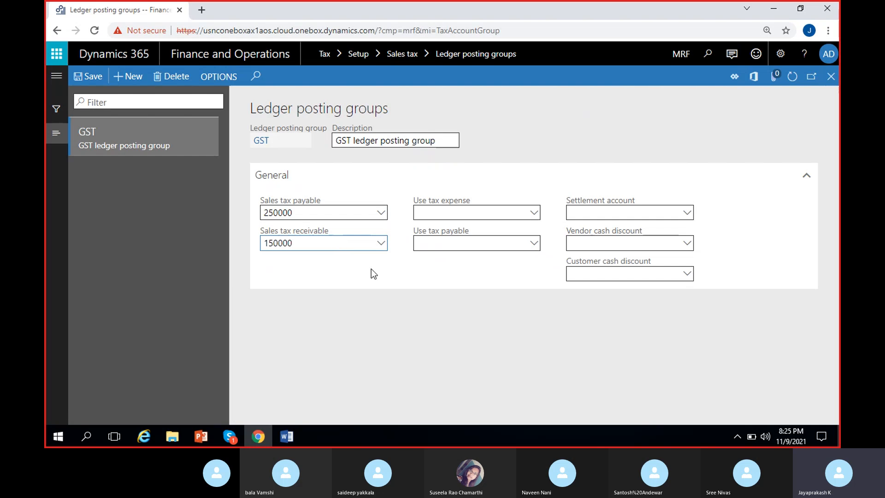
left_click(381, 244)
left_click(350, 276)
Set the Settlement account of the GST ledger posting group to 350000.
left_click(456, 216)
left_click(658, 214)
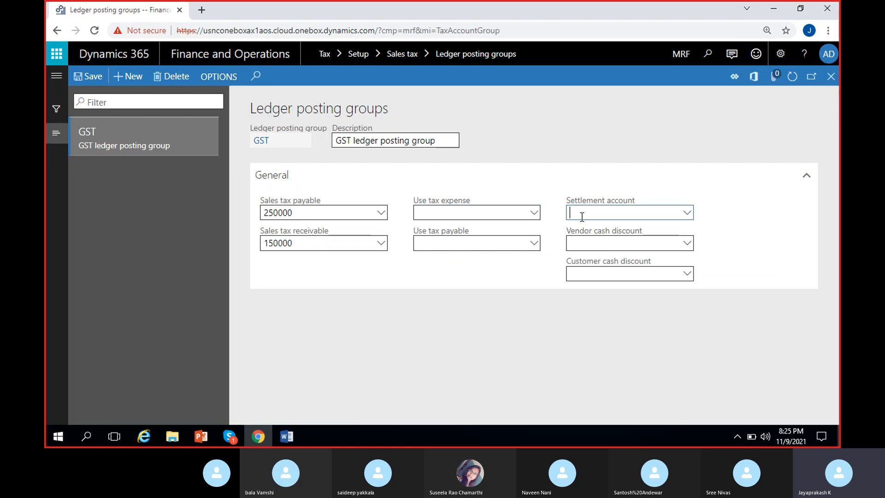
left_click(688, 213)
left_click(506, 238)
type("35000")
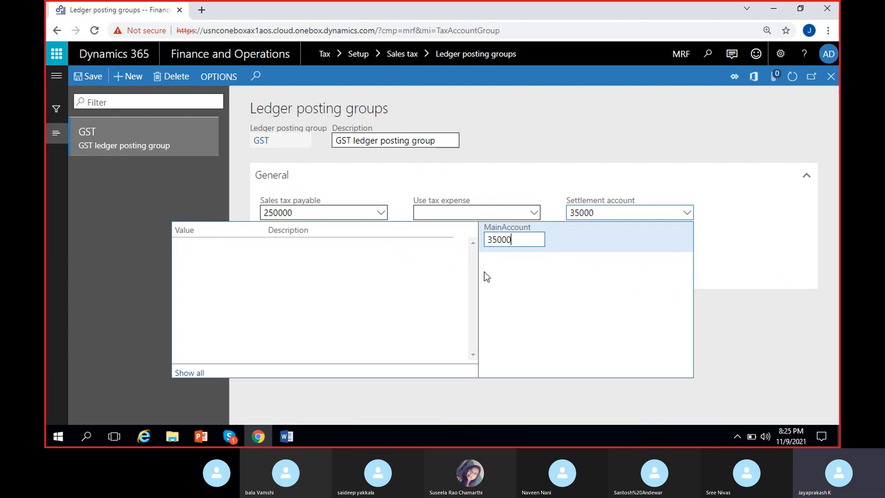
type("0")
left_click(199, 373)
left_click(310, 243)
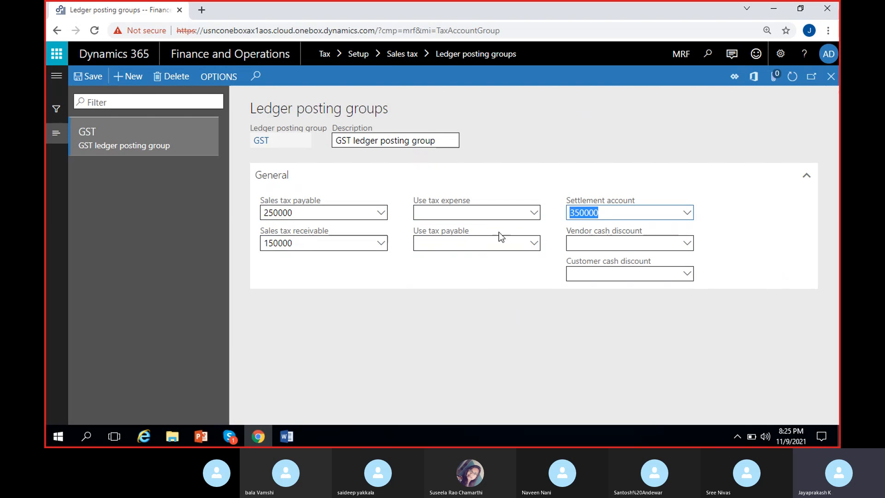
left_click(552, 218)
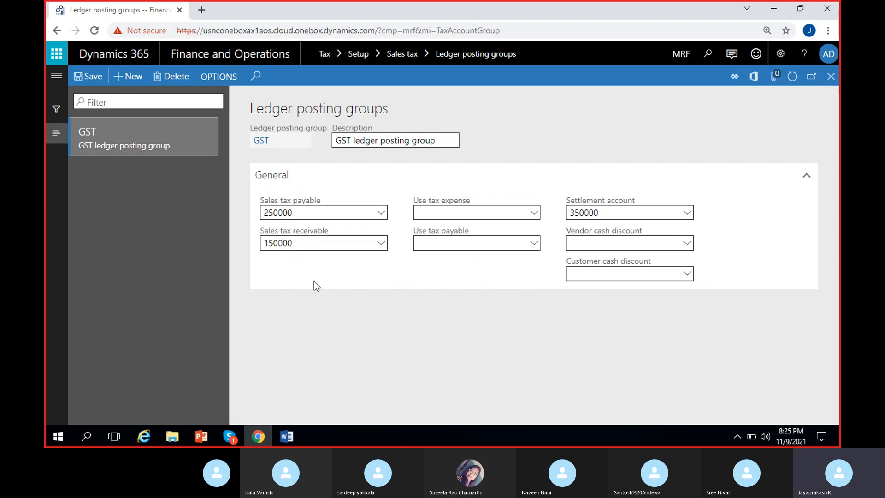
Switch to Word to review the sales entry with tax notes, and return to the ledger posting groups in Chrome.
left_click(287, 434)
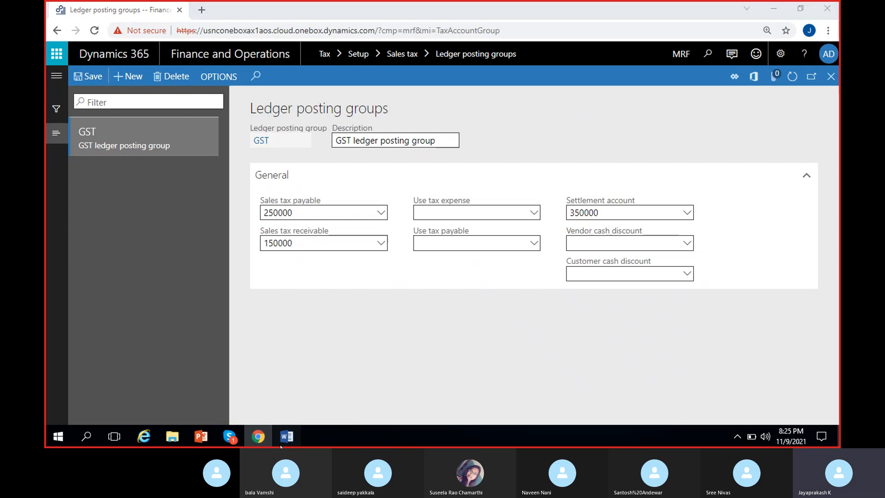
scroll(333, 269, "up", 10)
scroll(332, 268, "up", 5)
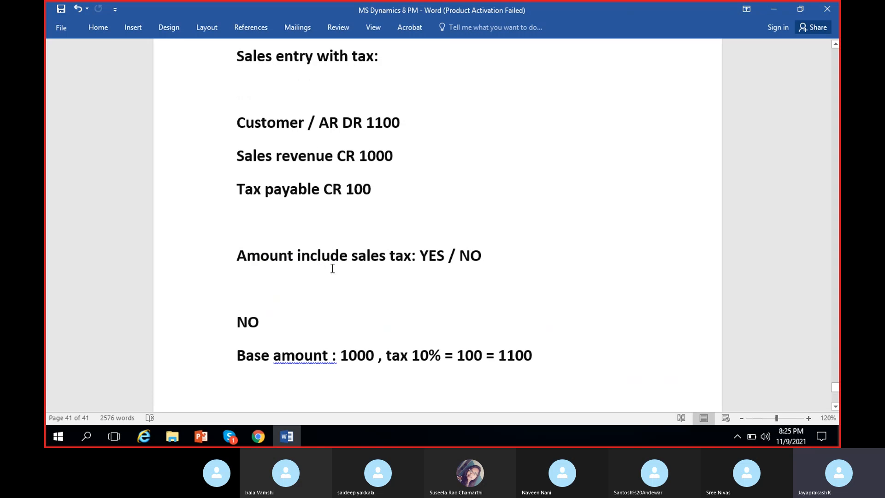
left_click(285, 443)
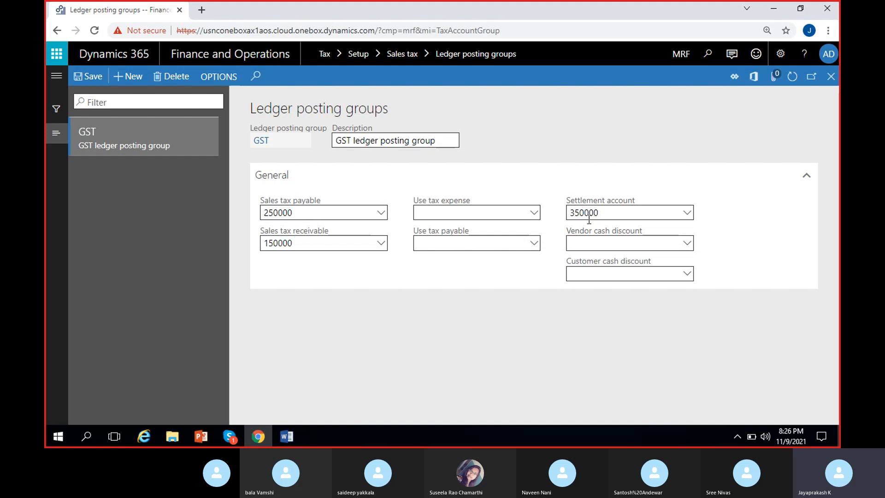
Open the main account details of the account assigned to Sales tax payable in the GST group.
left_click(602, 211)
left_click(742, 214)
left_click(382, 216)
right_click(382, 216)
left_click(357, 257)
right_click(381, 218)
left_click(405, 282)
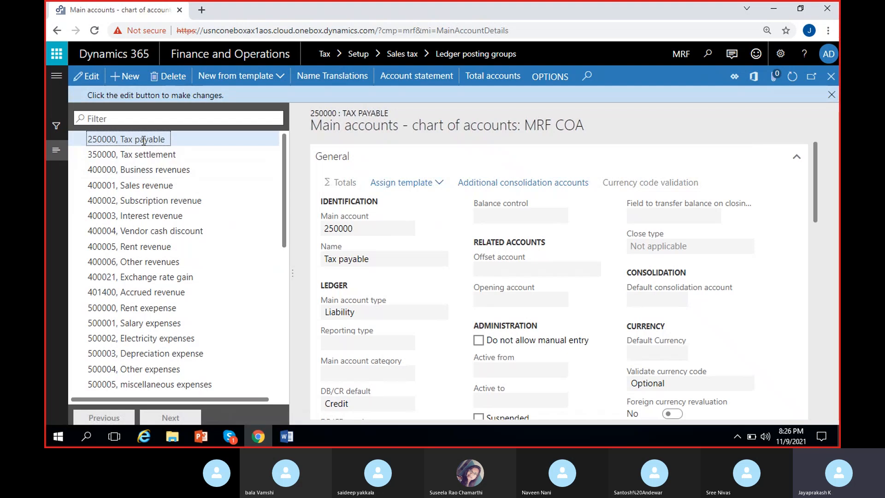
Edit main account 250000 and set its posting type under Posting validation to Sales tax.
left_click(92, 79)
scroll(440, 283, "down", 10)
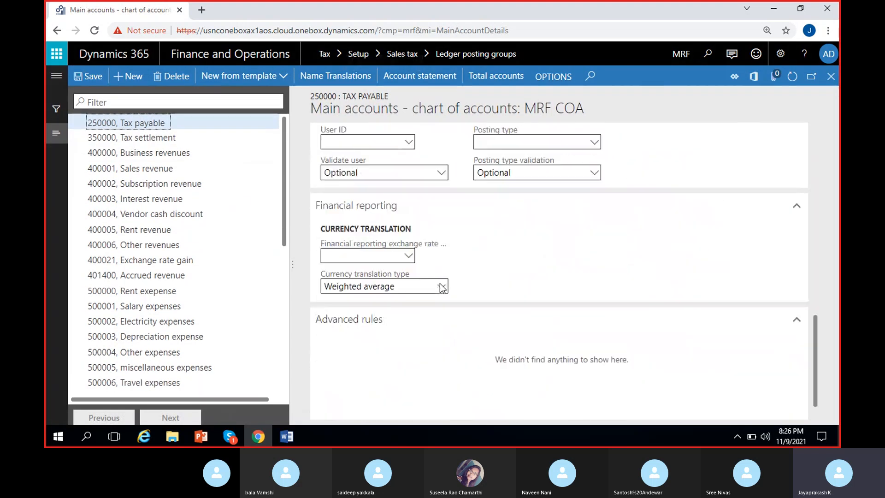
scroll(442, 287, "up", 1)
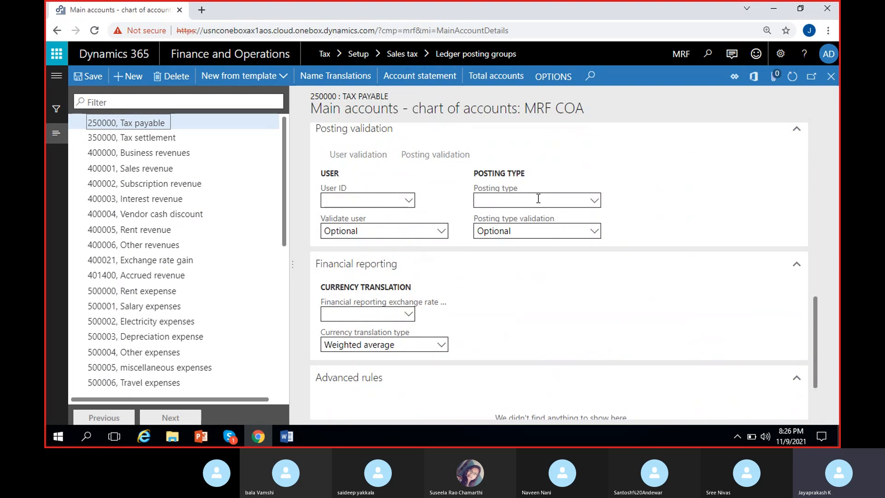
left_click(594, 202)
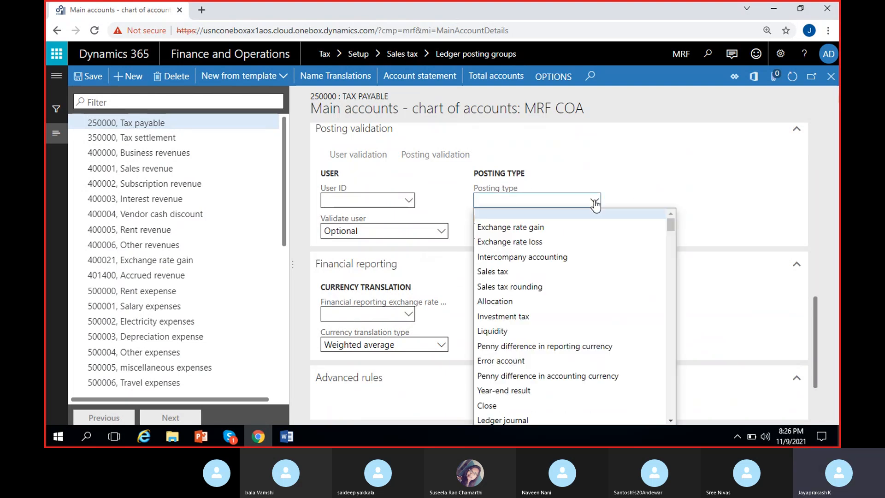
left_click(519, 273)
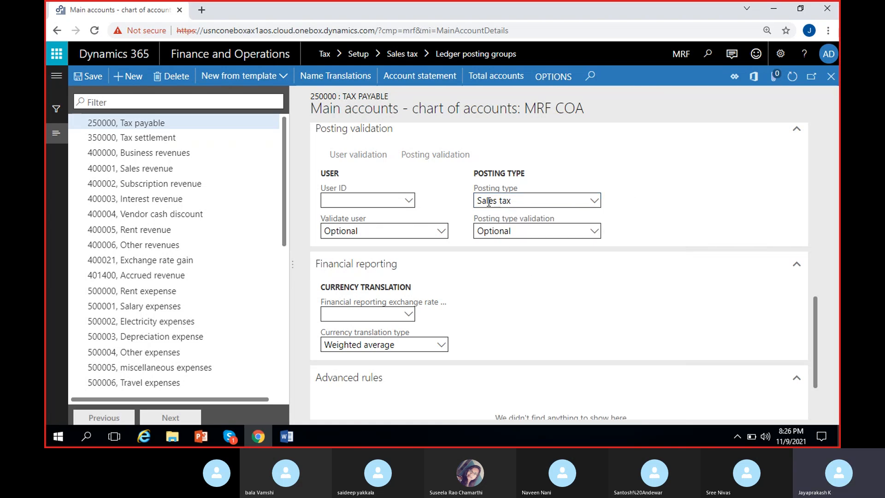
Filter the main accounts for 150000 and set the Tax receivable account's posting type to Sales tax.
left_click(113, 102)
type("150000")
key("Return")
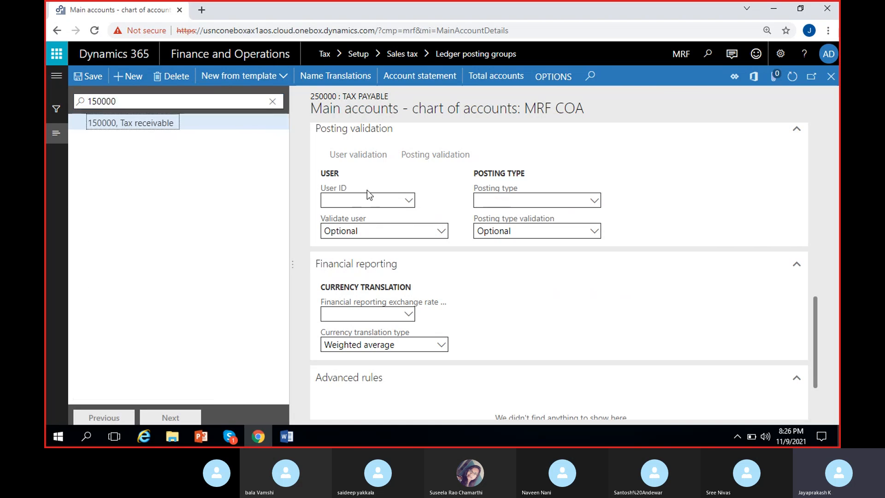
left_click(592, 199)
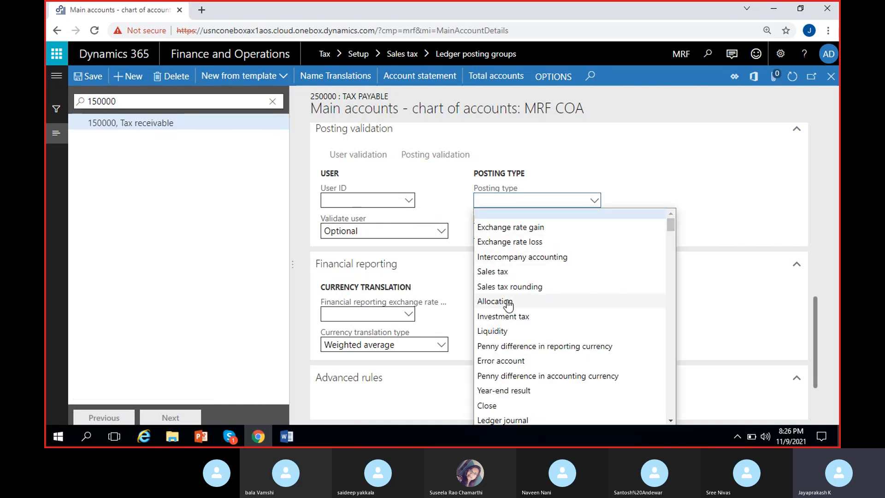
left_click(506, 273)
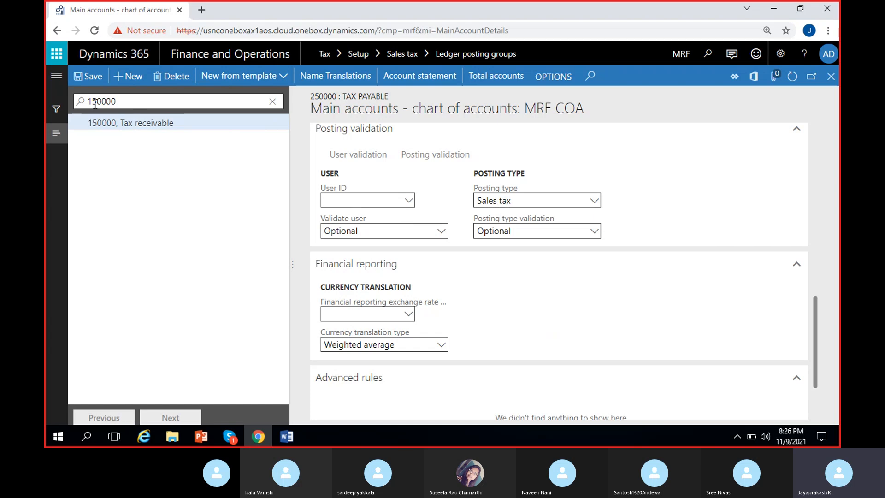
Filter for main account 350000, set its posting type to Sales tax, and save and close the main accounts.
key("BackSpace")
type("3")
key("Return")
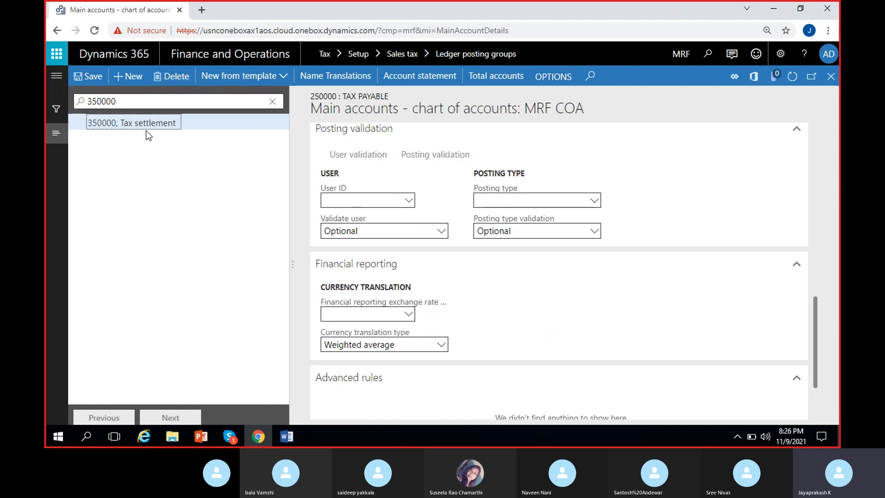
left_click(594, 200)
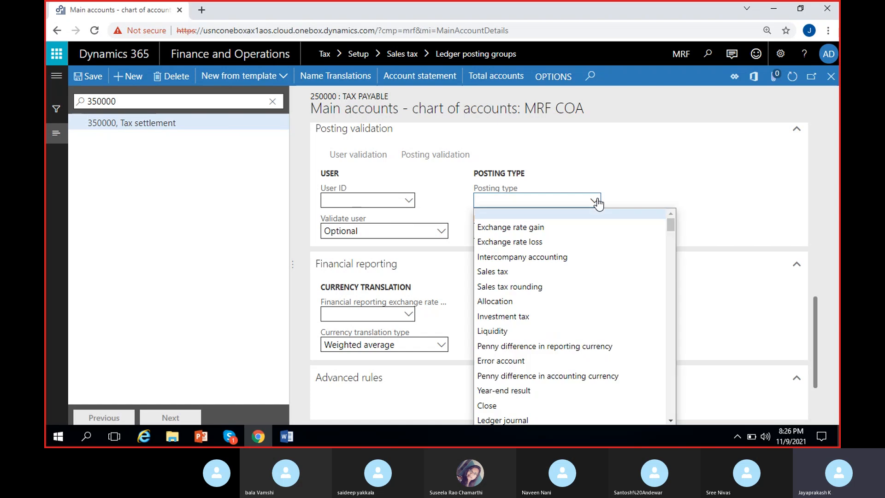
left_click(526, 272)
scroll(641, 215, "up", 5)
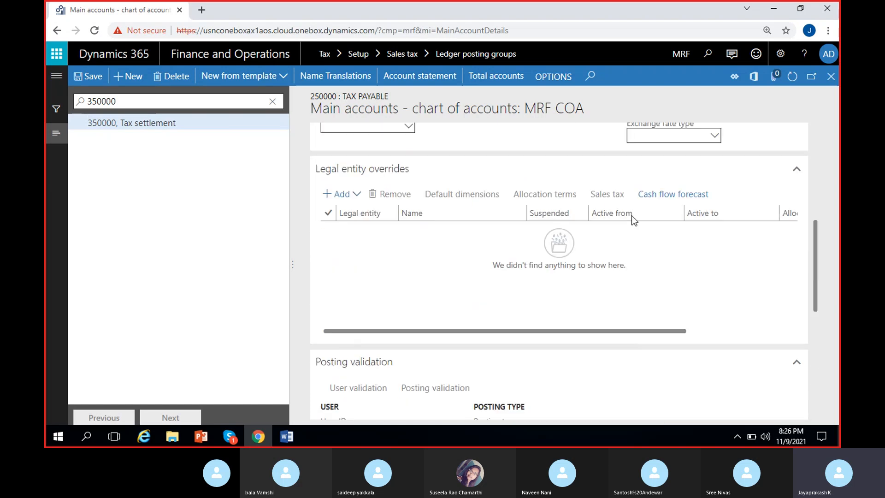
scroll(477, 272, "right", 3)
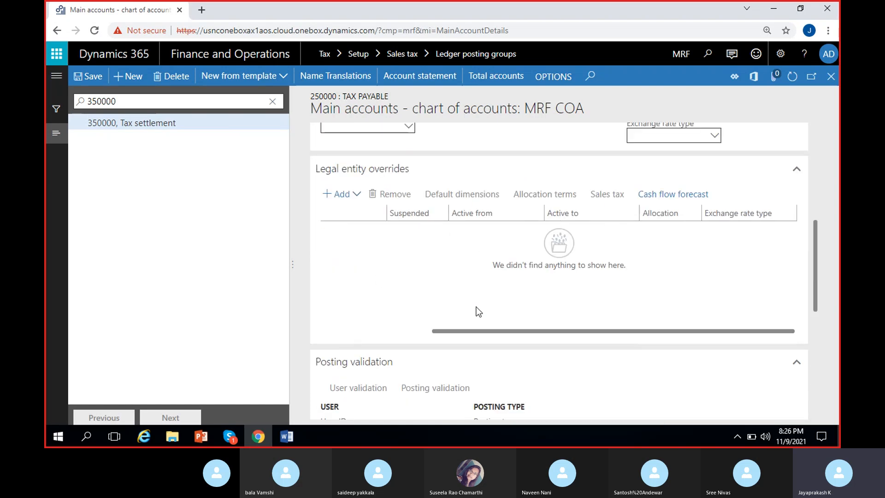
scroll(476, 310, "down", 5)
scroll(379, 186, "up", 1)
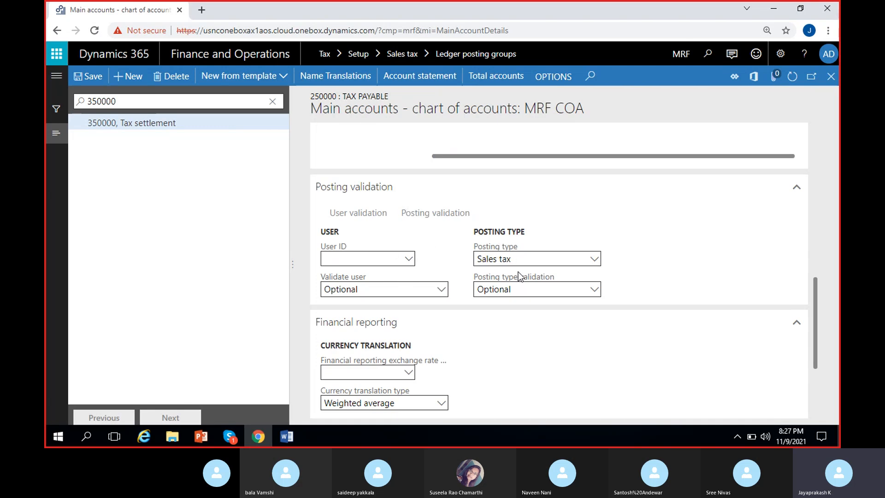
left_click(82, 80)
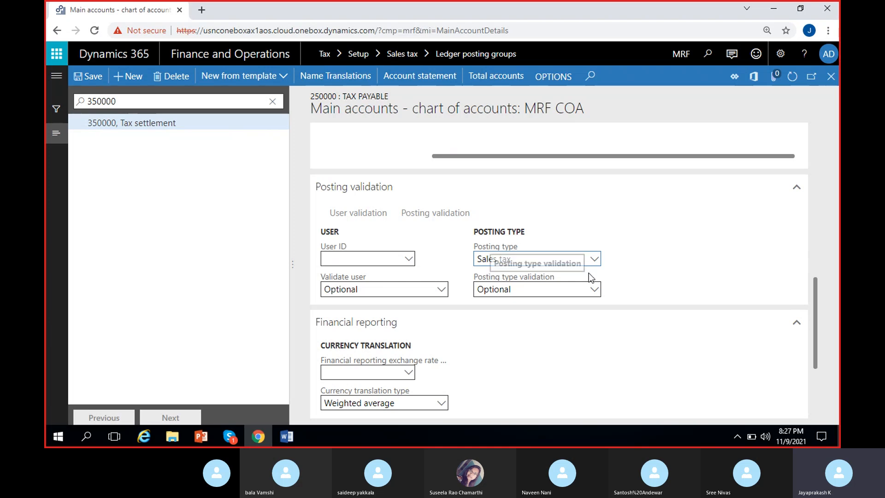
left_click(831, 76)
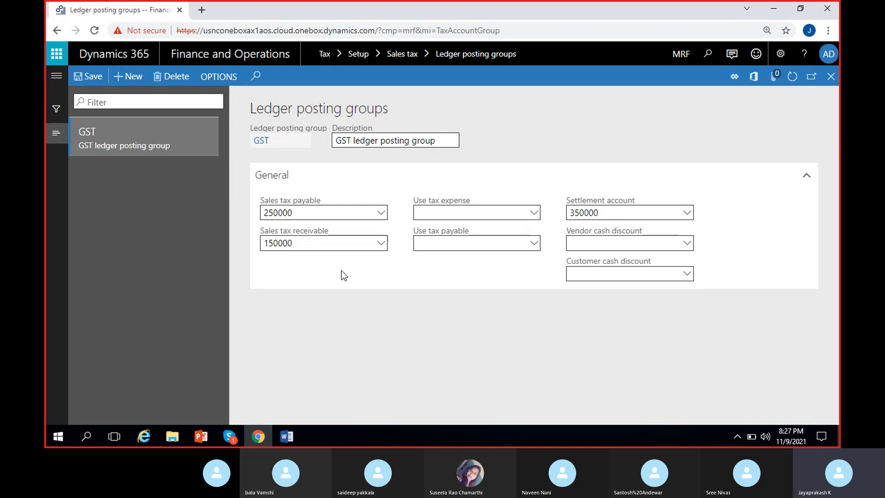
Duplicate the Ledger posting groups browser tab and switch to the duplicate.
right_click(141, 13)
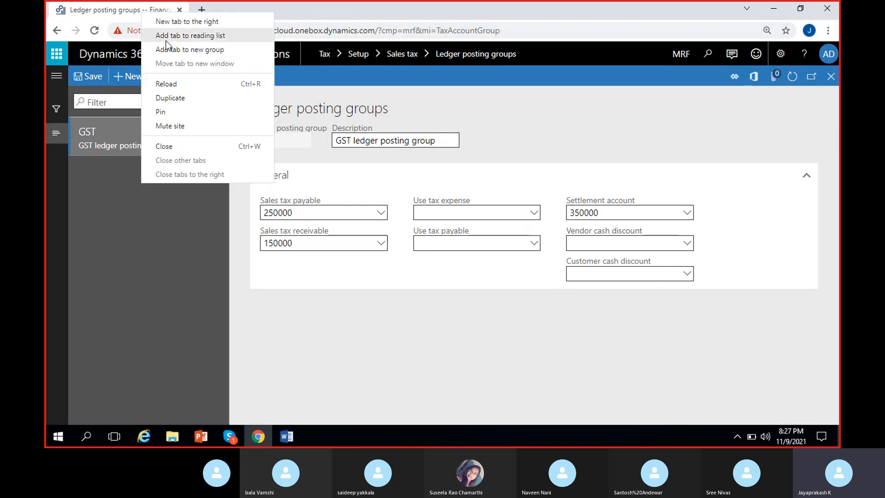
left_click(184, 98)
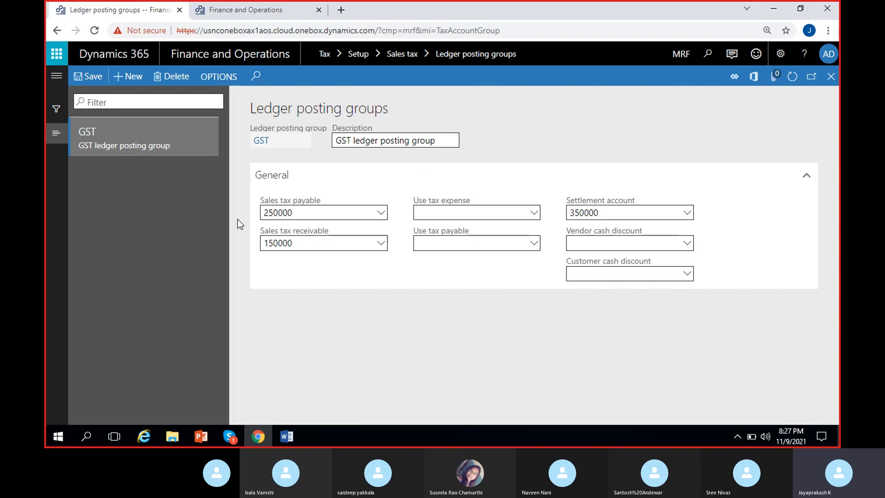
left_click(273, 13)
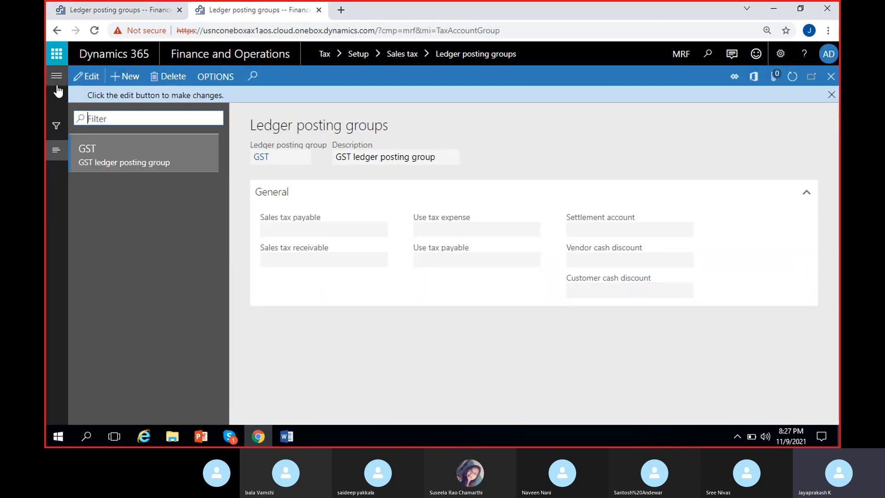
Open the General ledger parameters and show the Sales tax setup.
left_click(57, 87)
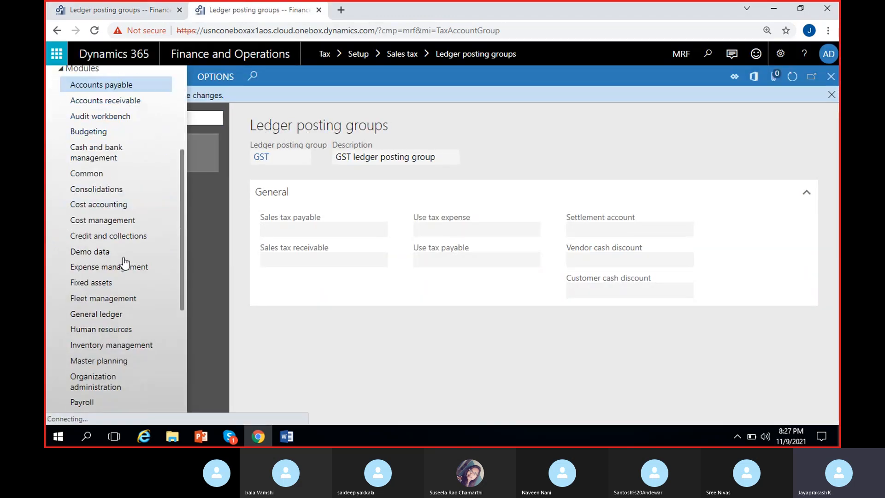
left_click(96, 315)
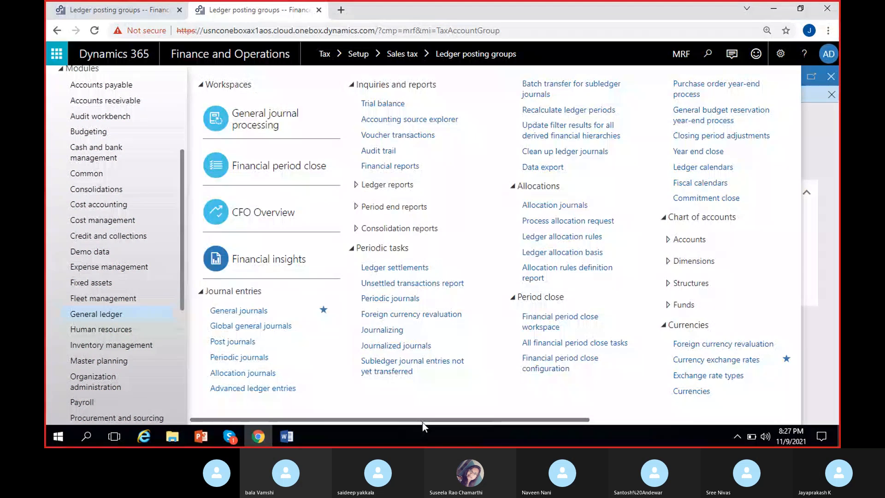
scroll(554, 392, "down", 3)
left_click(572, 265)
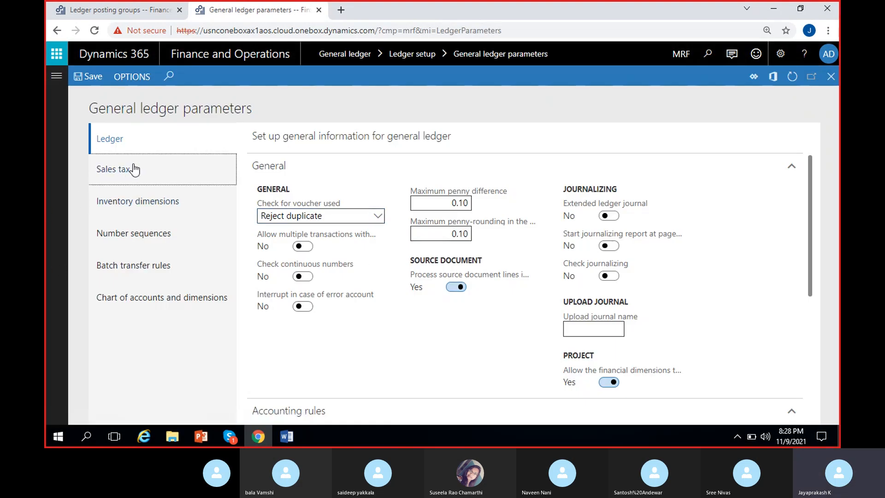
left_click(134, 170)
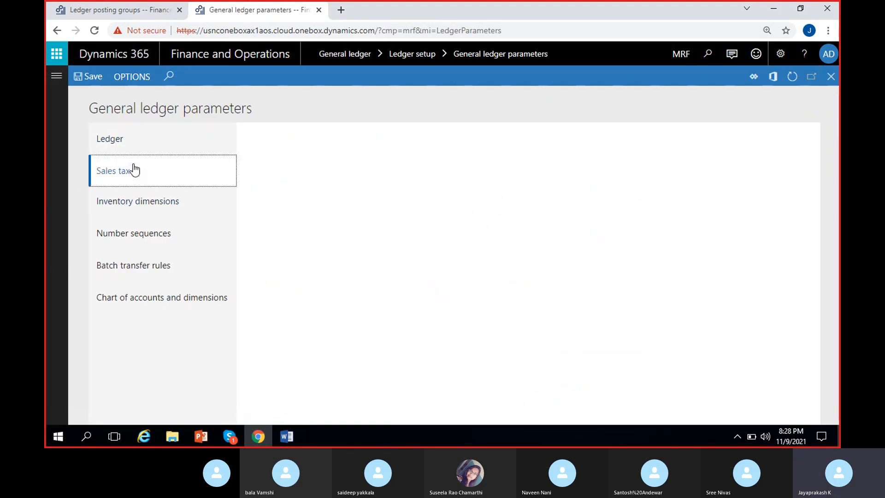
left_click(386, 275)
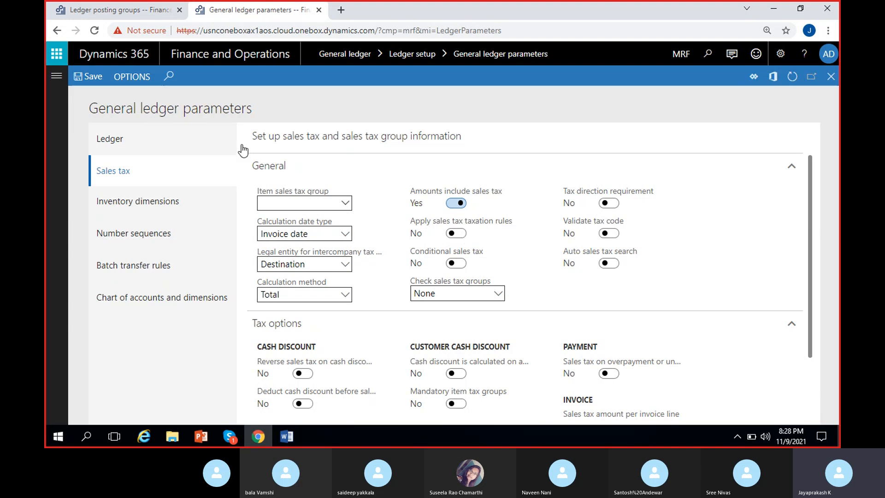
Set Apply sales tax taxation rules to Yes in the general ledger parameters and save.
left_click(138, 9)
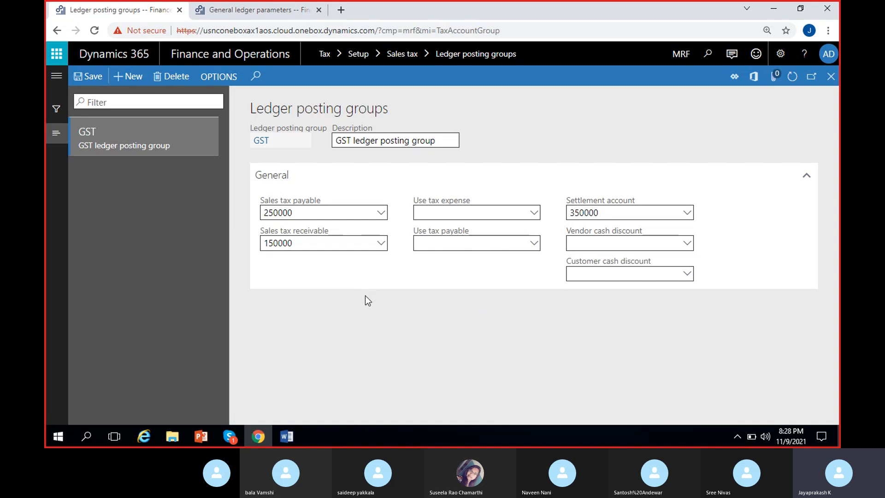
left_click(241, 11)
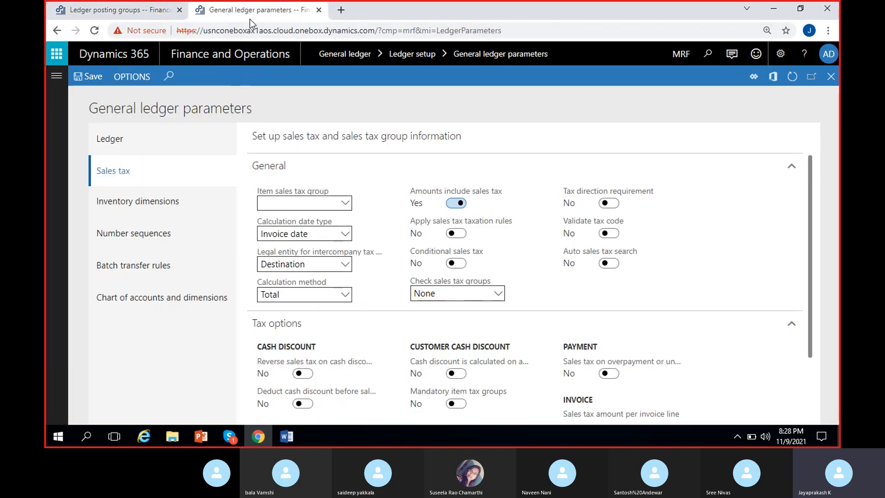
left_click(457, 234)
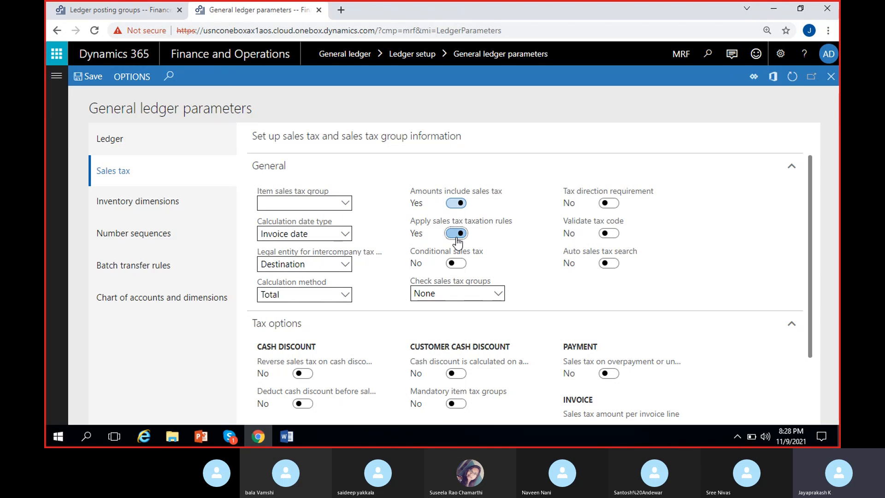
left_click(89, 76)
Close and reopen the Ledger posting groups page, and put the GST group in edit mode to check its account fields.
left_click(132, 11)
left_click(836, 82)
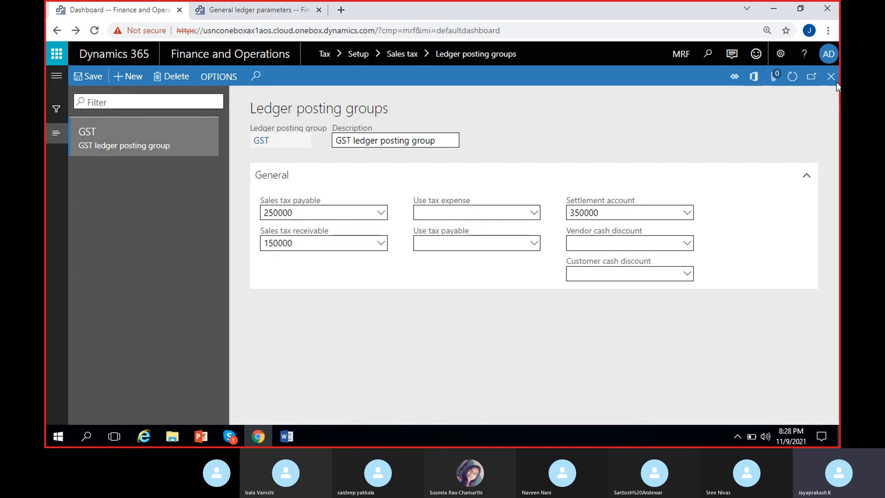
left_click(56, 76)
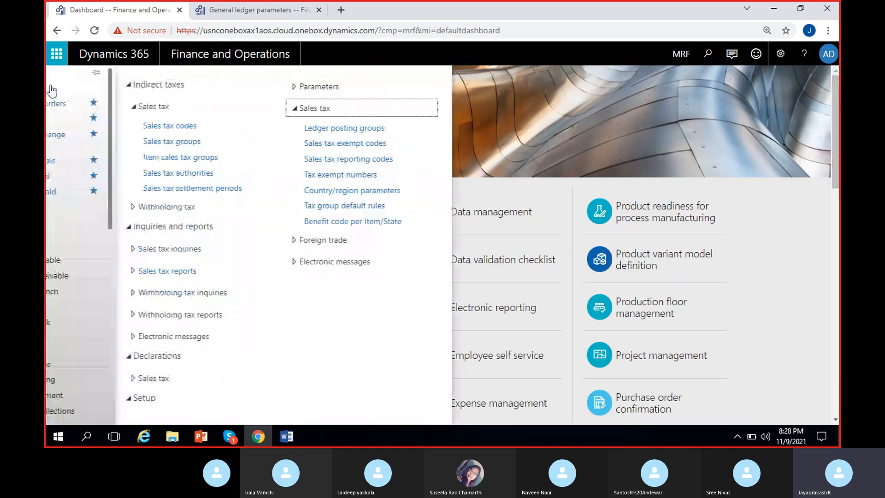
left_click(430, 129)
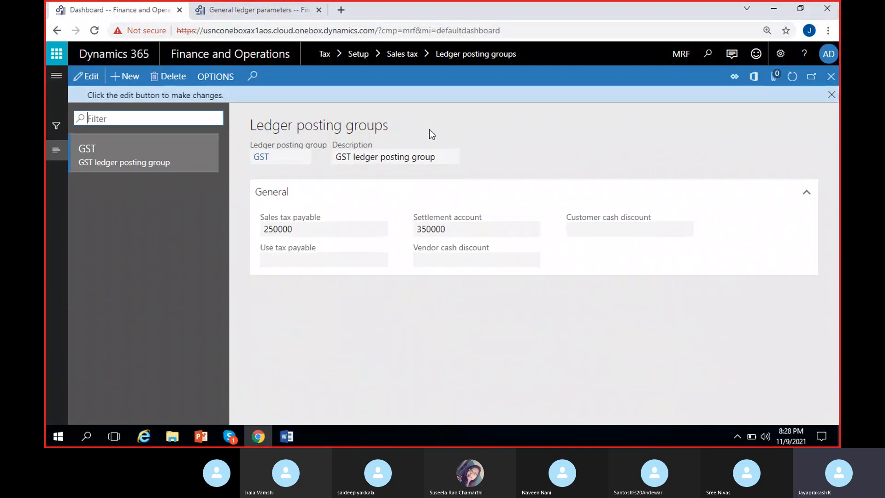
left_click(832, 95)
left_click(86, 76)
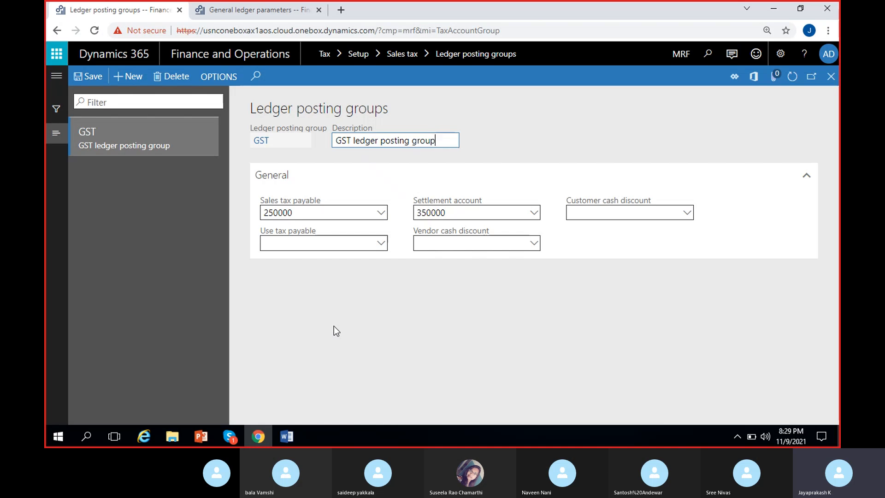
Set Apply sales tax taxation rules to No, refresh the ledger posting groups, and save the general ledger parameters.
left_click(232, 6)
left_click(466, 234)
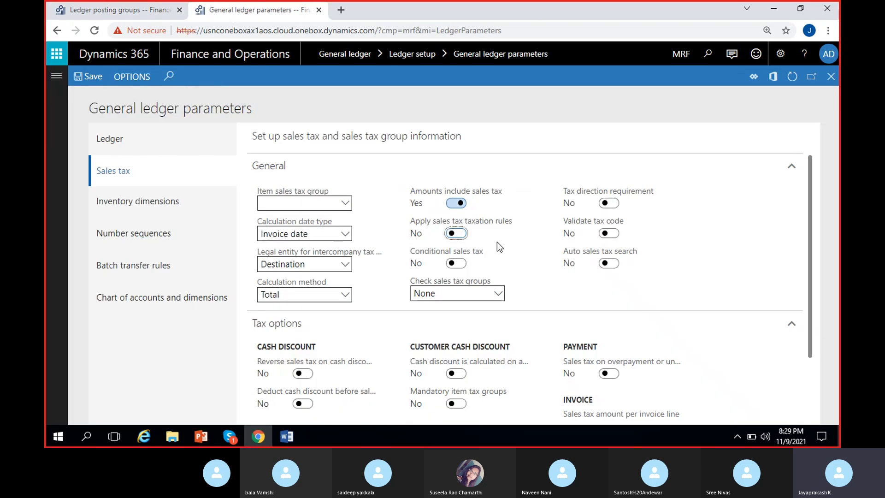
left_click(142, 9)
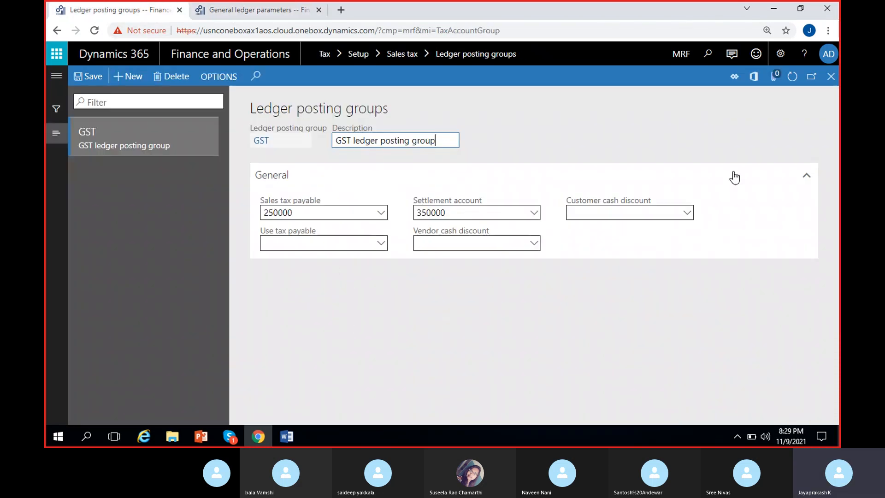
left_click(793, 78)
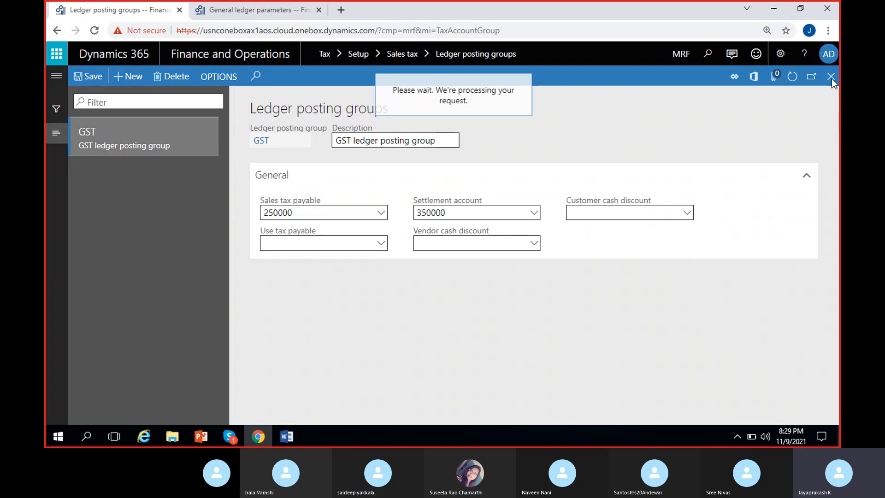
left_click(231, 9)
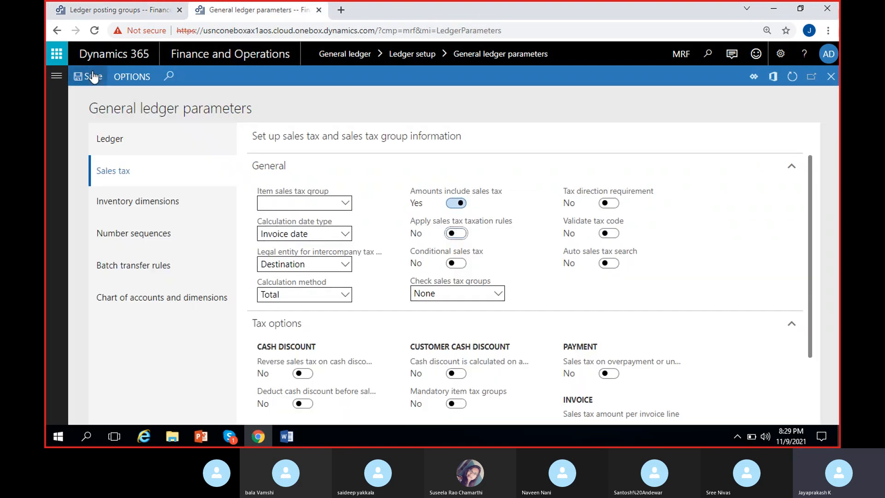
Reload the Ledger posting groups page by closing and reopening it, and open the GST group for editing.
left_click(100, 13)
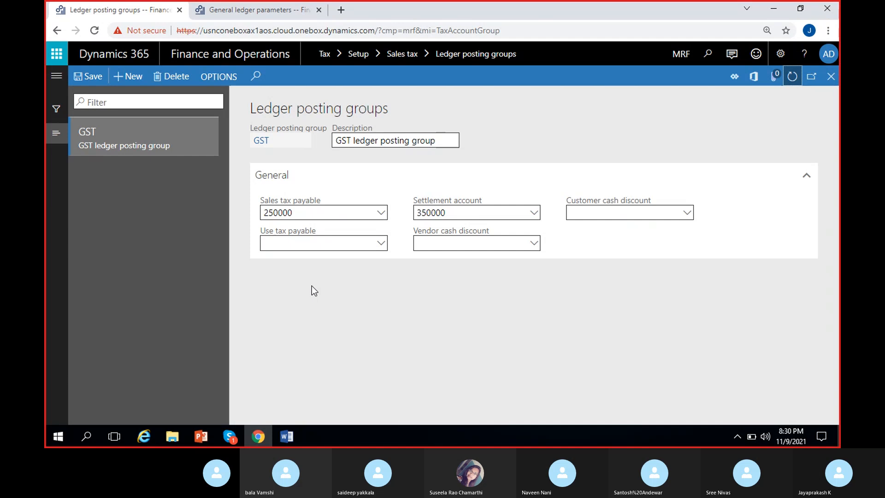
left_click(831, 76)
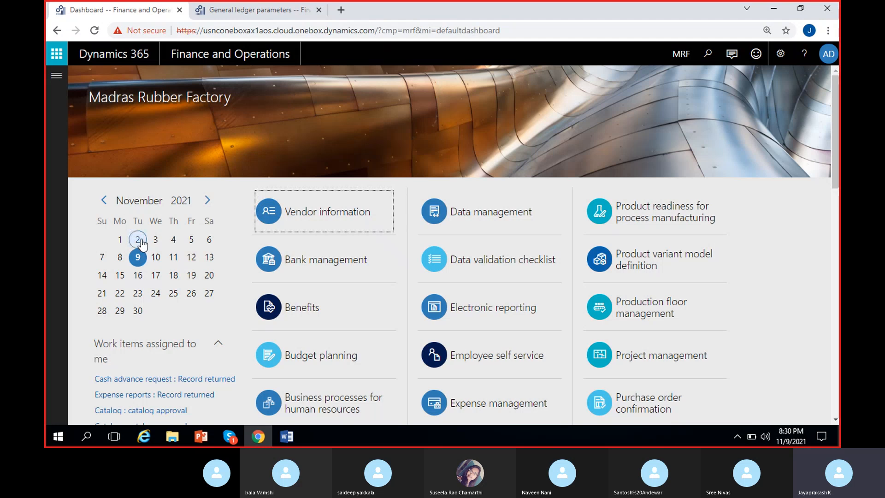
left_click(56, 76)
left_click(469, 131)
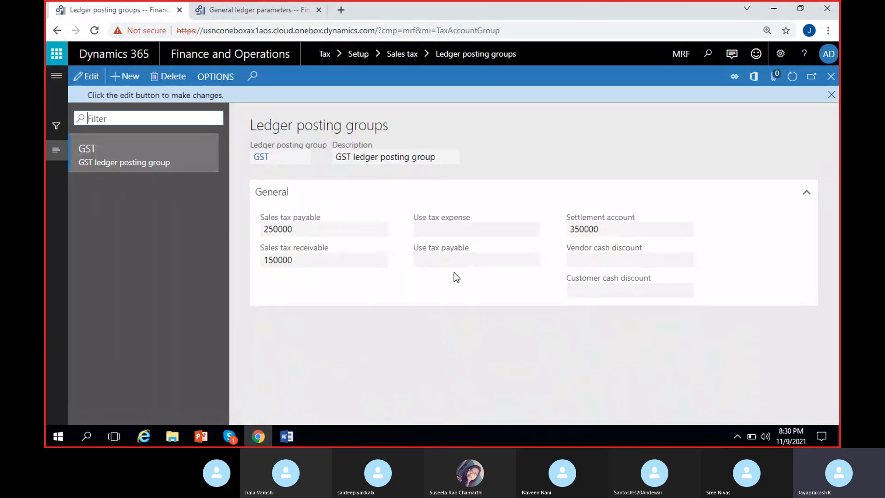
left_click(838, 96)
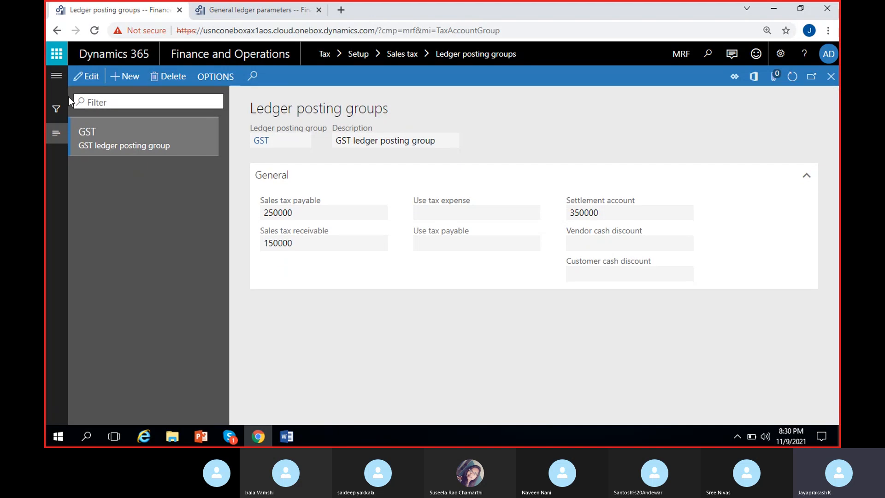
left_click(87, 76)
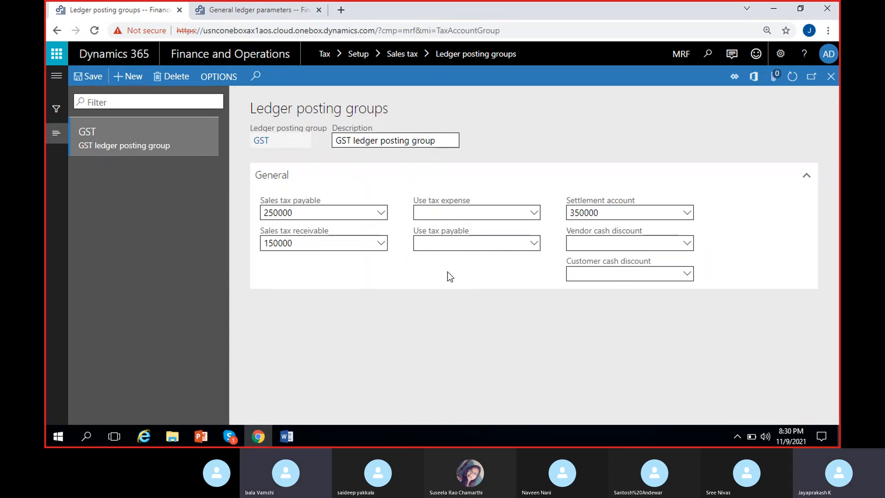
Switch to the Word notes and enter AP and MH on separate lines on a new page at the end.
left_click(290, 433)
scroll(569, 319, "down", 10)
scroll(479, 308, "down", 10)
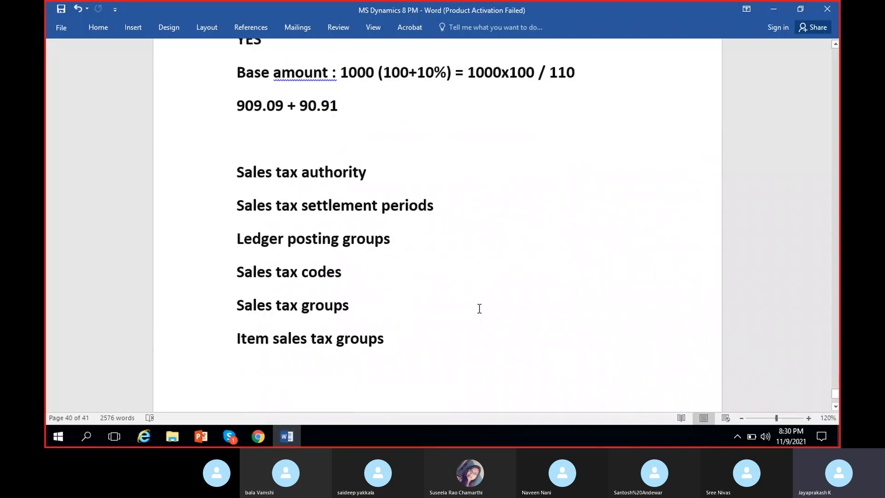
key("Return")
key("Return")
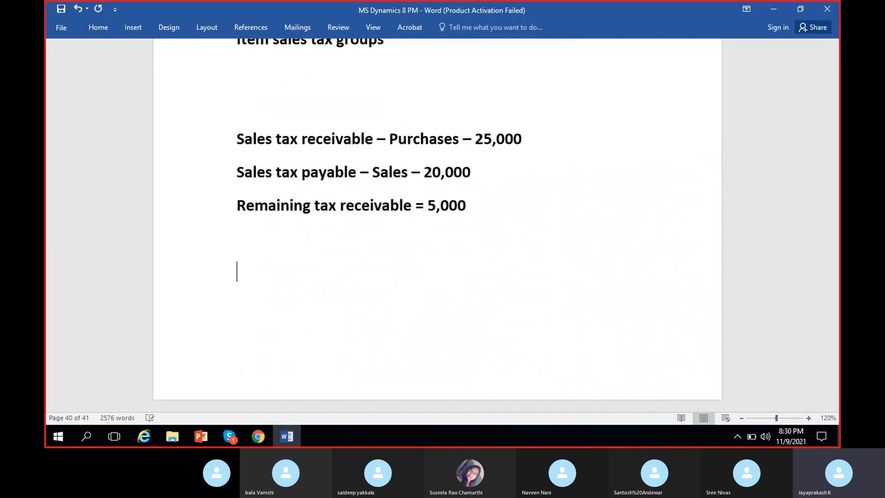
key("Return")
key("Return")
scroll(498, 318, "down", 4)
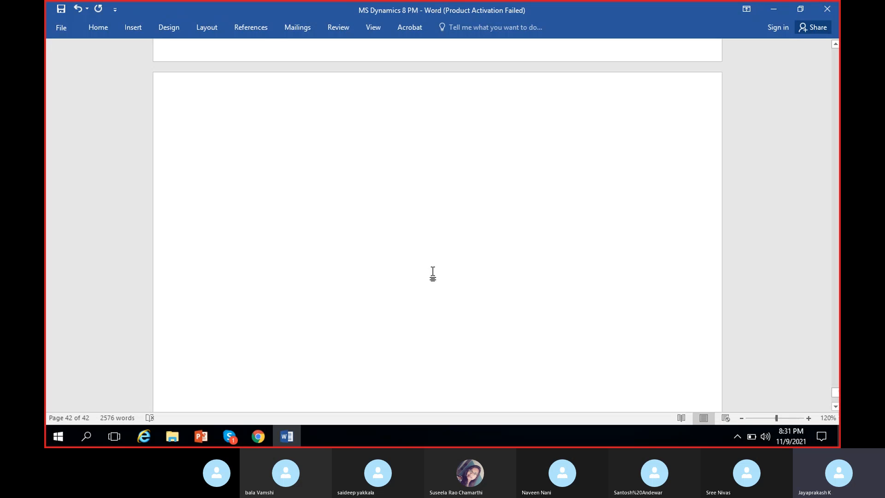
type("AP")
key("Return")
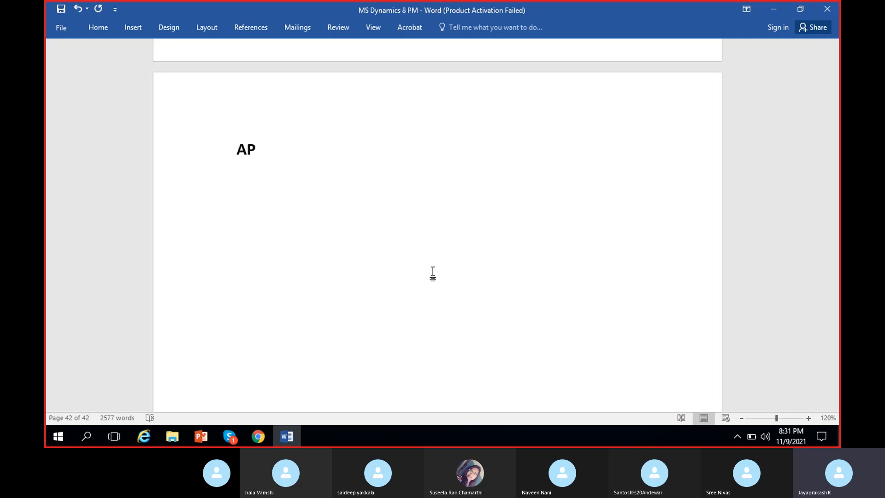
type("MH")
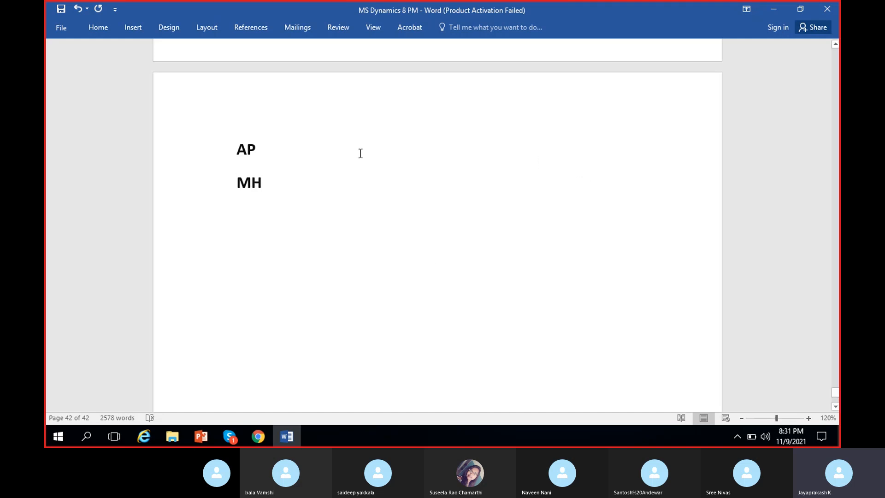
Add a dash after AP and extend the MH line with "- Vendor".
left_click(316, 146)
type("-")
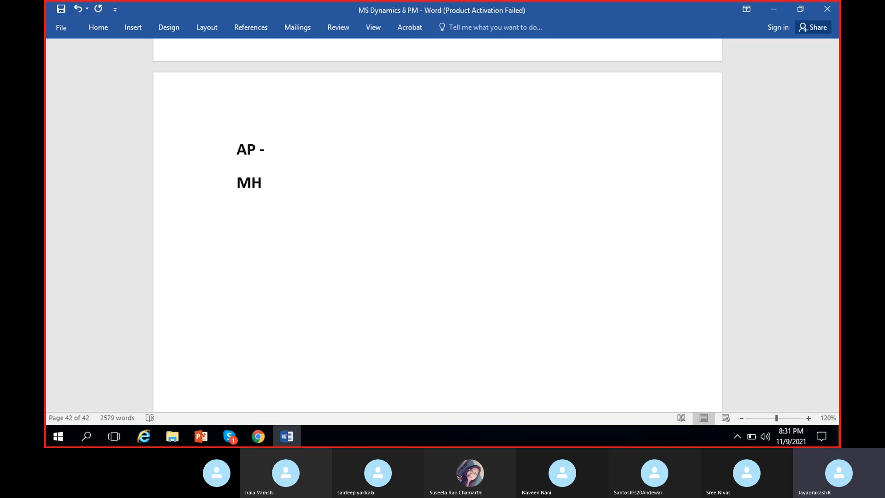
type("B")
key("BackSpace")
left_click(318, 188)
type("- Vendor")
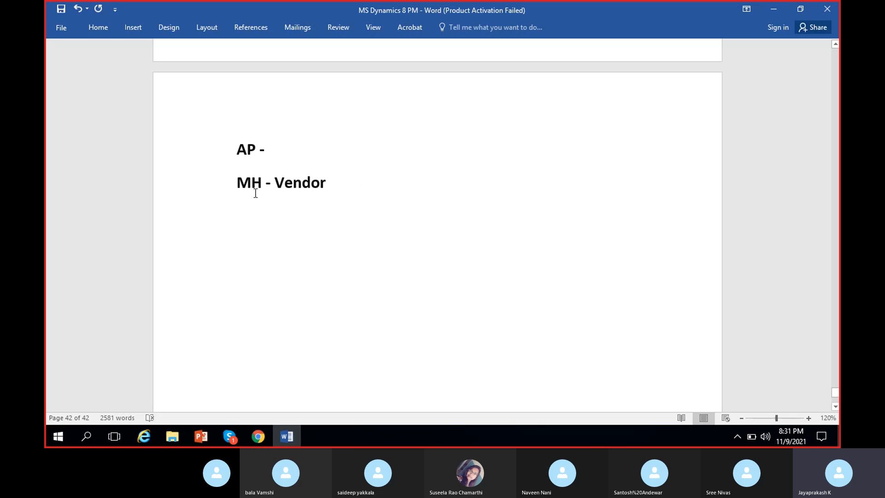
left_click_drag(238, 184, 320, 191)
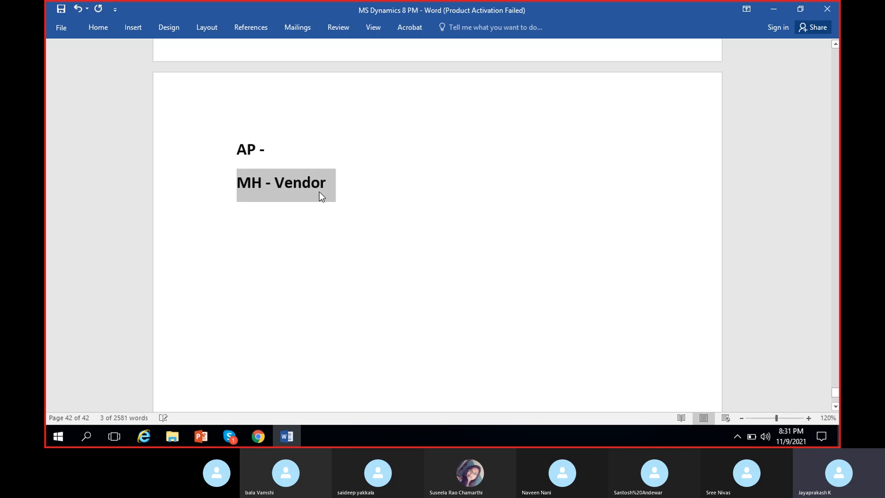
left_click(319, 192)
left_click(347, 194)
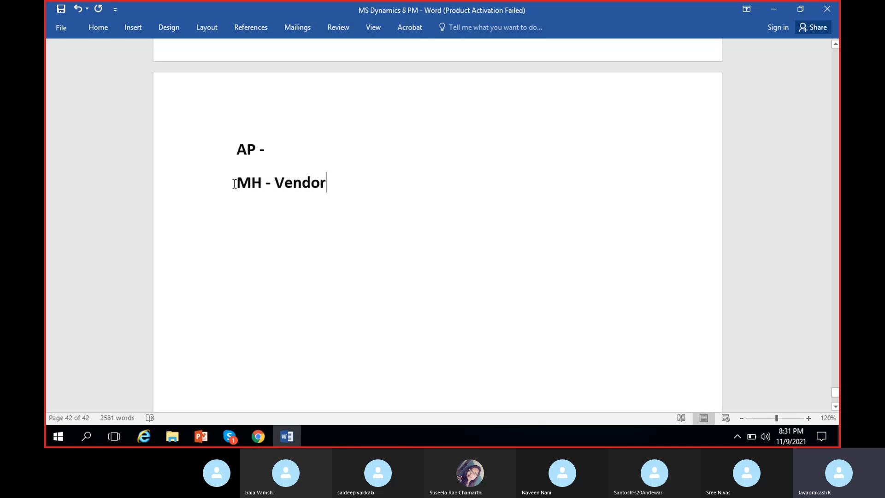
left_click_drag(234, 184, 354, 186)
left_click(330, 192)
left_click(335, 181)
left_click_drag(335, 180, 162, 201)
left_click(266, 200)
left_click_drag(239, 189, 335, 186)
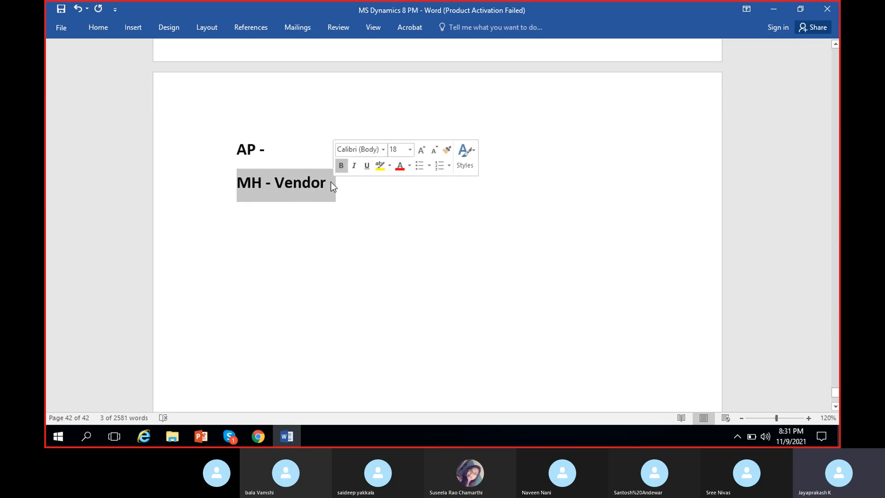
Append the amount 1,000 to the MH Vendor line, separated by a dash.
left_click(330, 183)
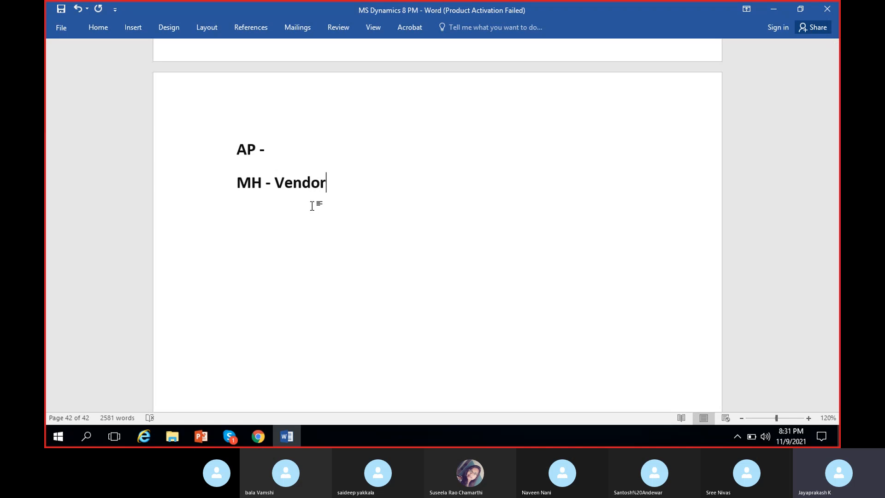
type("- 1000")
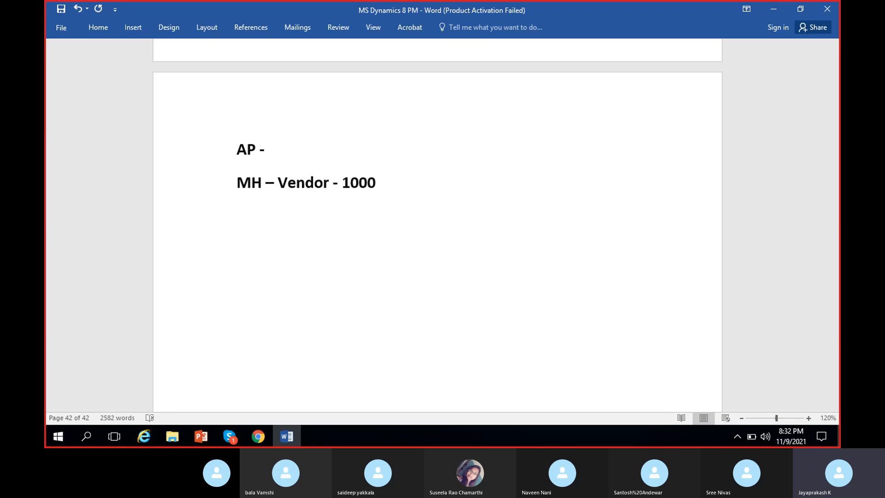
left_click(351, 189)
type(",000")
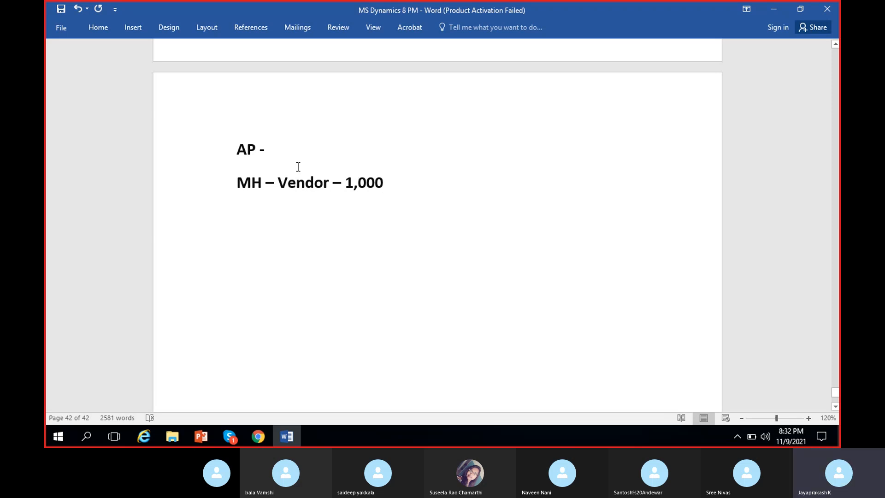
left_click(297, 149)
left_click_drag(231, 149, 278, 153)
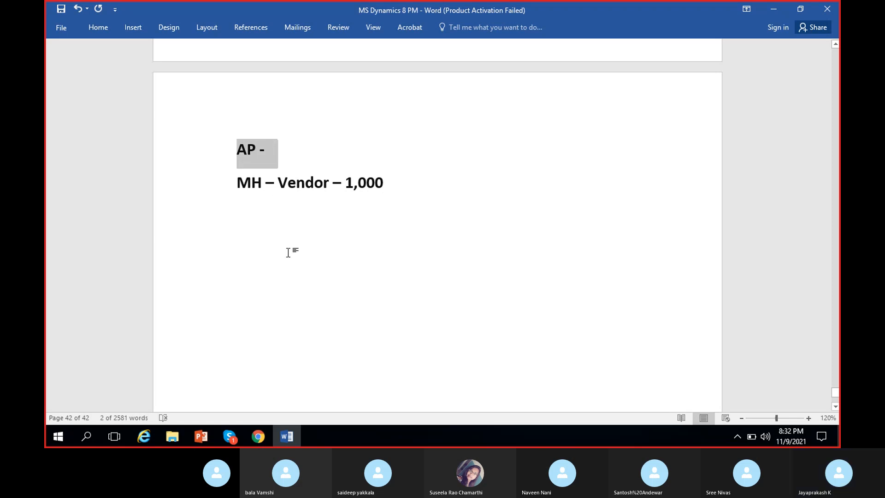
Extend the AP line with "Business – 10%".
left_click(269, 199)
left_click(297, 137)
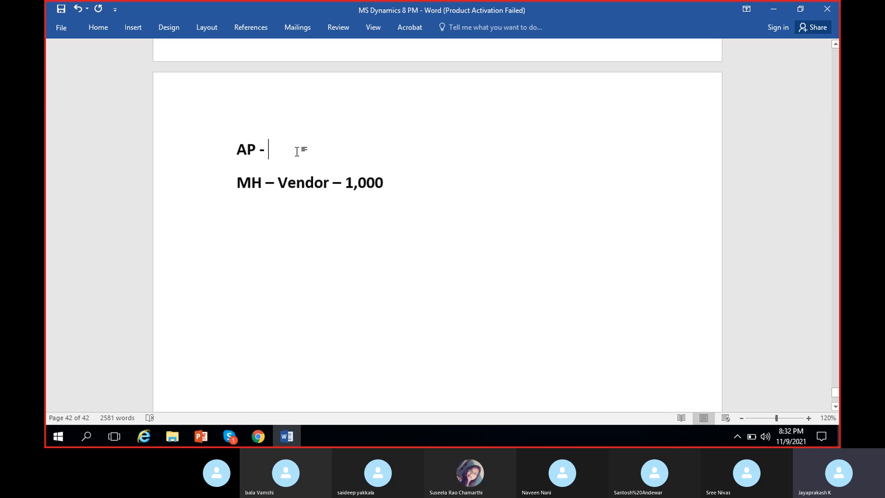
type("You")
key("BackSpace")
key("BackSpace")
key("BackSpace")
type("Business - 10")
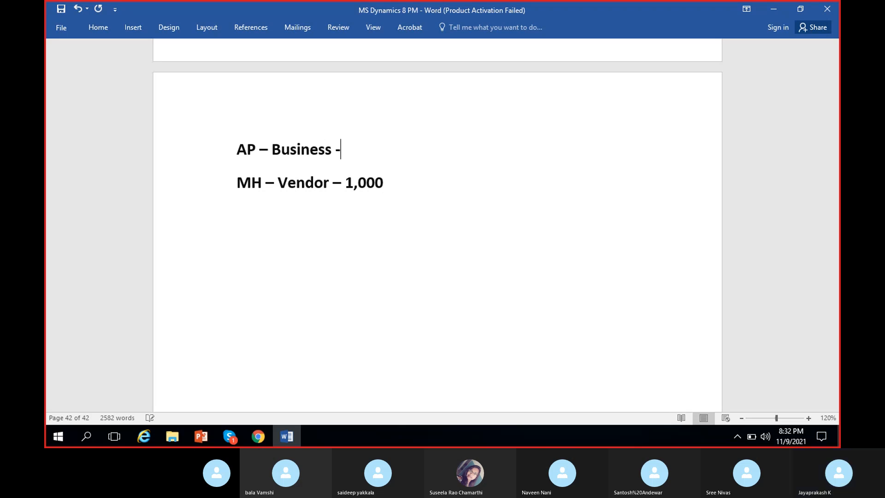
type("%")
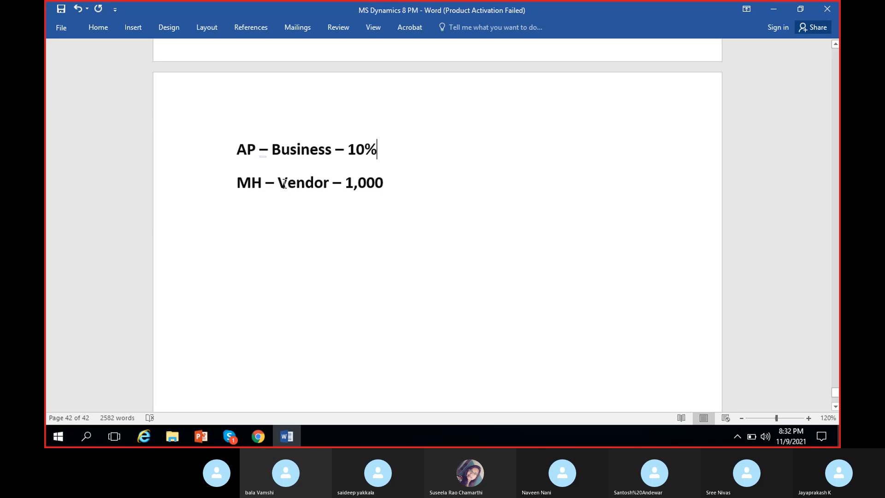
Below the MH line, leave a blank line and add "Vendor 1000" and "Inventory 1000" on separate lines.
left_click(412, 183)
key("Return")
key("Return")
type("Vendor 1000")
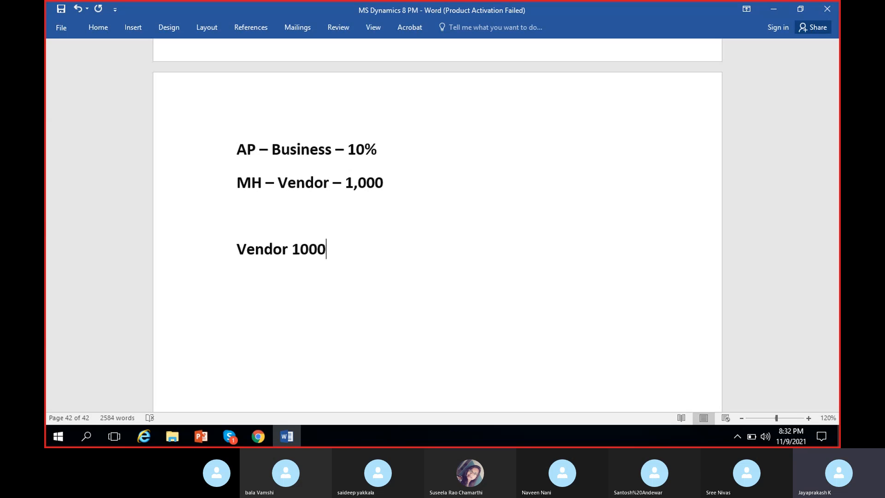
key("Return")
type("Invent")
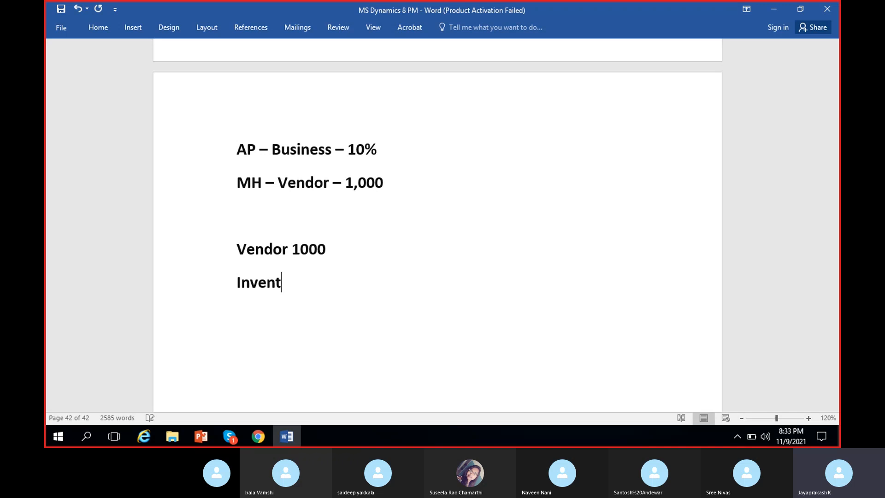
type("ory 1000")
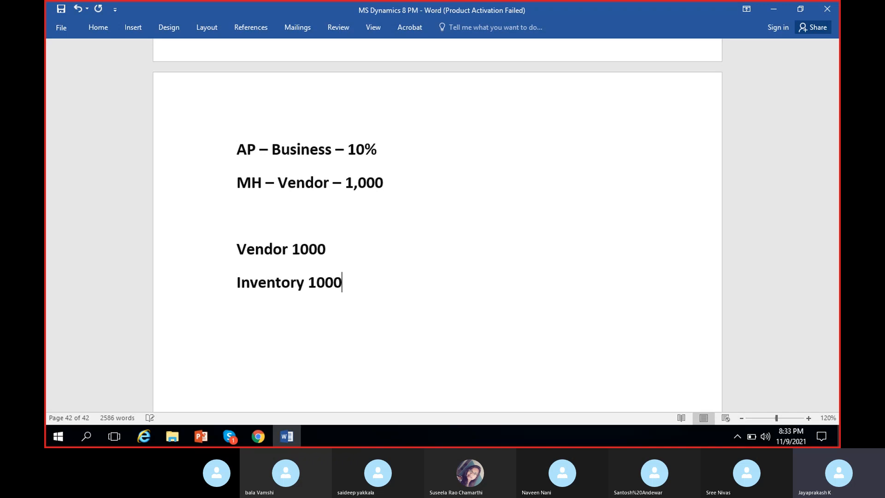
Add the line "Use tax payable 100" below the Inventory entry.
mouse_move(349, 149)
left_mouse_down()
mouse_move(378, 151)
mouse_move(348, 149)
left_mouse_up()
left_click(360, 284)
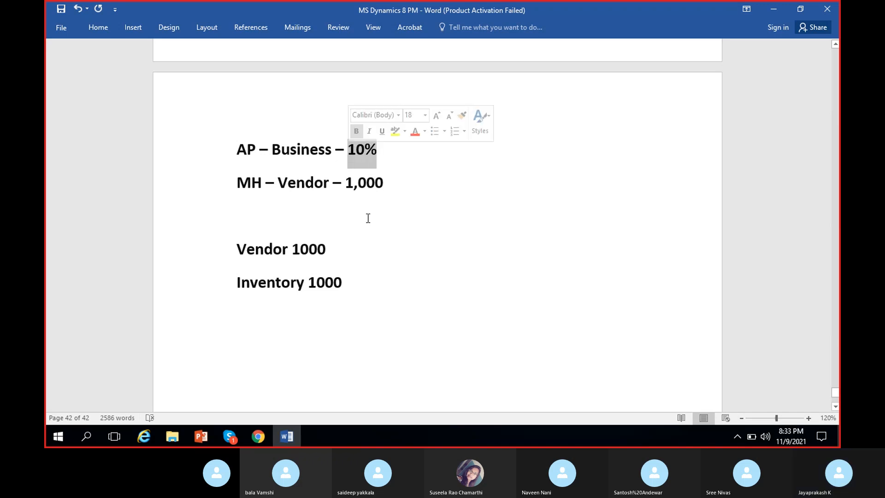
left_click(364, 282)
key("Return")
type("Us")
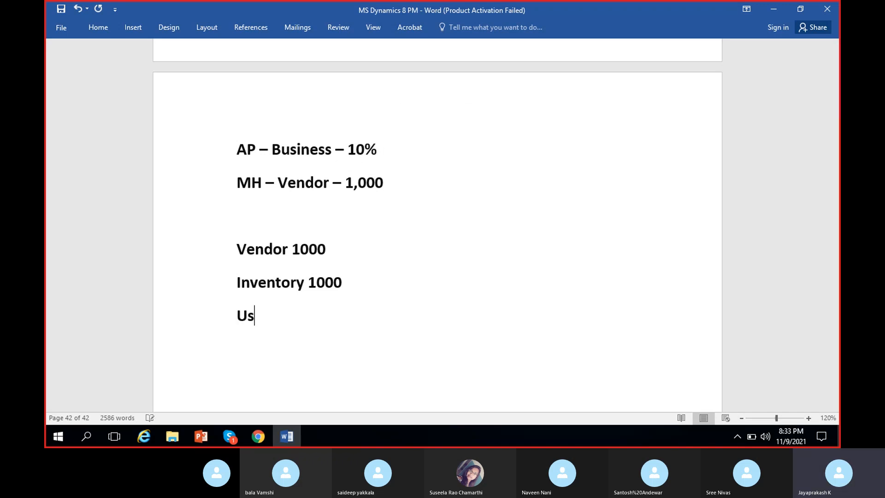
type("e tax pay")
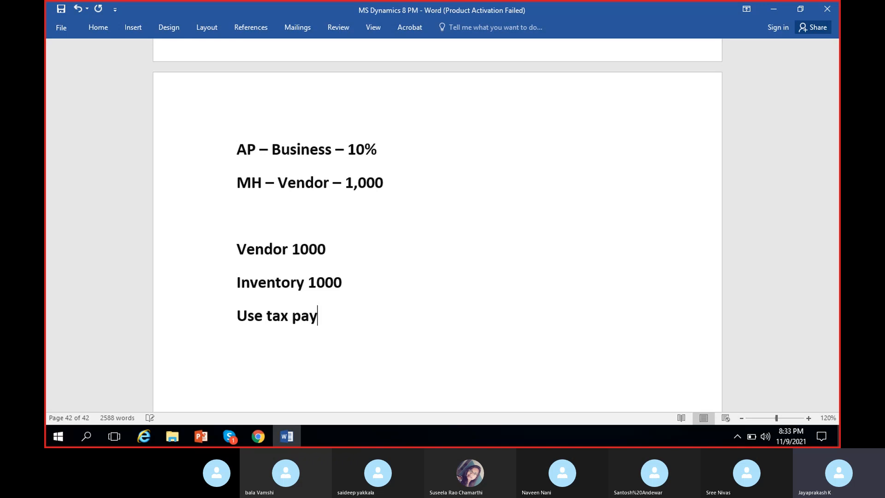
type("able 100")
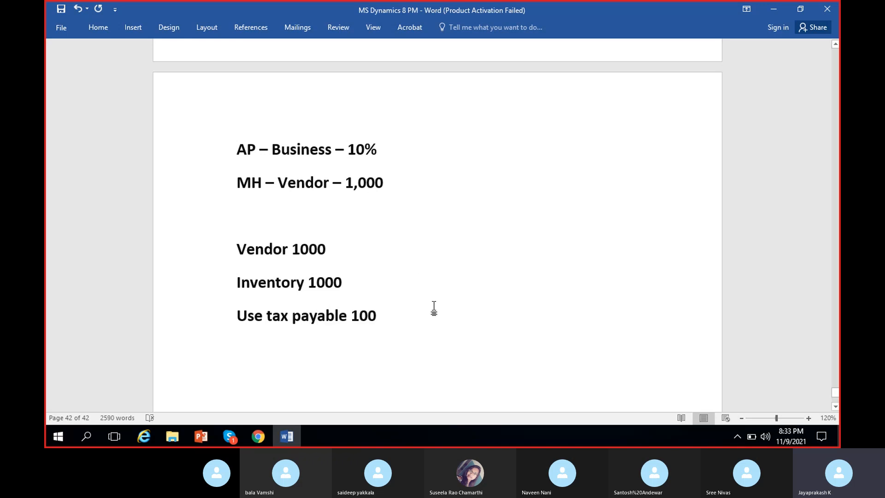
Insert "CR" before the amount 100 in the Use tax payable line.
scroll(369, 336, "down", 1)
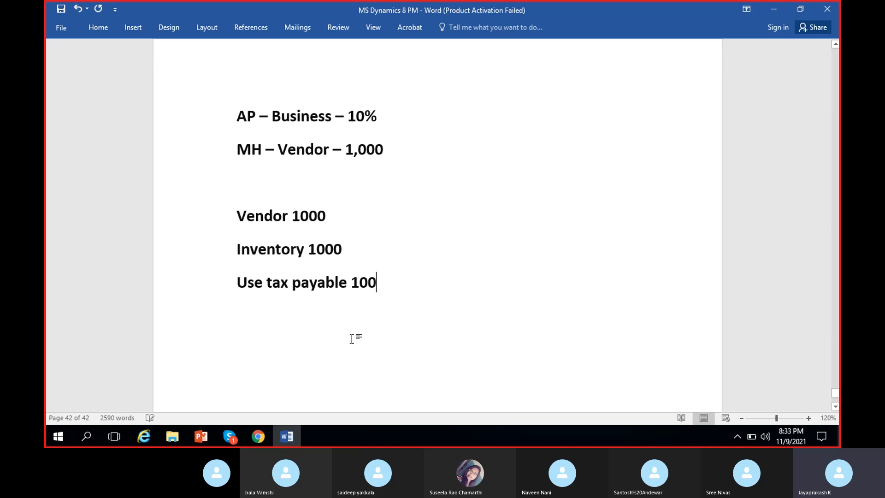
left_click(351, 282)
type("CR")
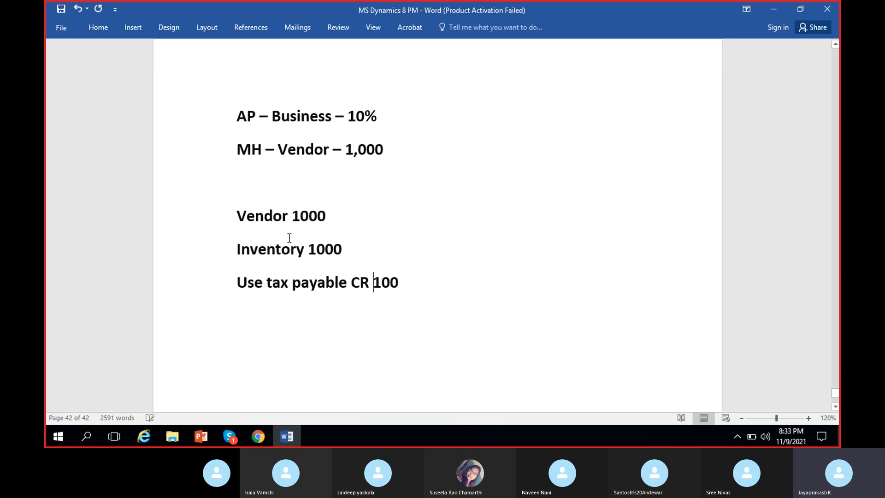
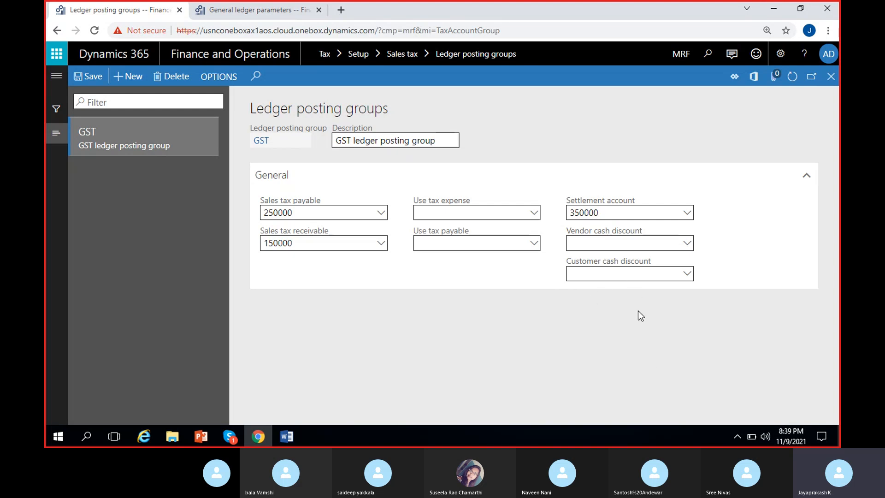
Review the cash discount tax options in the sales tax section of General ledger parameters, and return to Ledger posting groups.
left_click(255, 10)
scroll(552, 325, "down", 3)
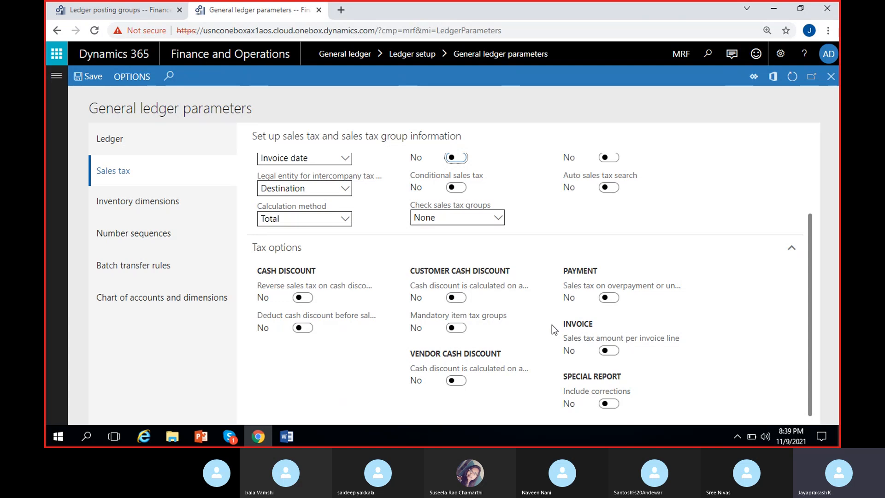
mouse_move(500, 288)
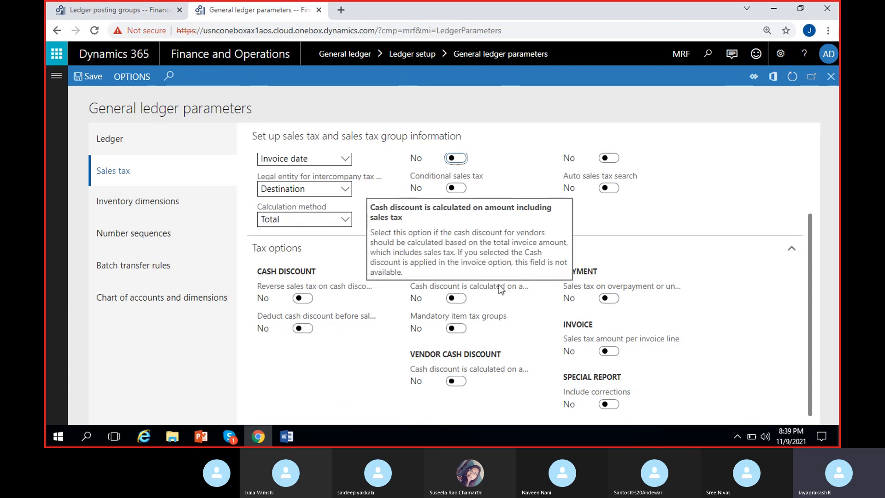
mouse_move(503, 373)
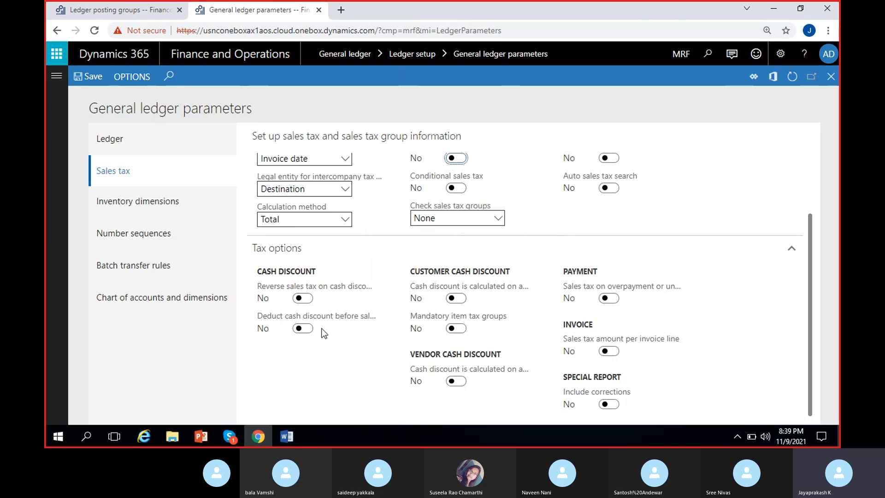
mouse_move(334, 317)
left_click(148, 16)
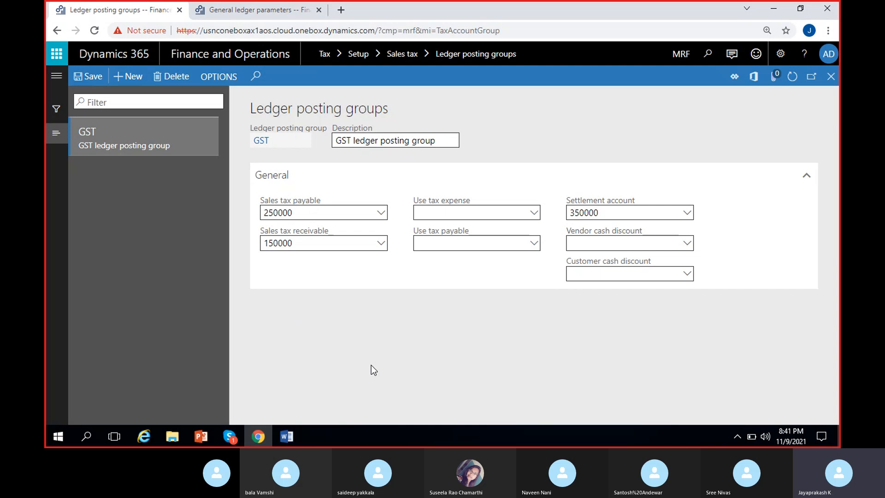
Switch to the Word notes, review the list of sales tax setup steps and save the document.
left_click(288, 436)
scroll(475, 188, "up", 15)
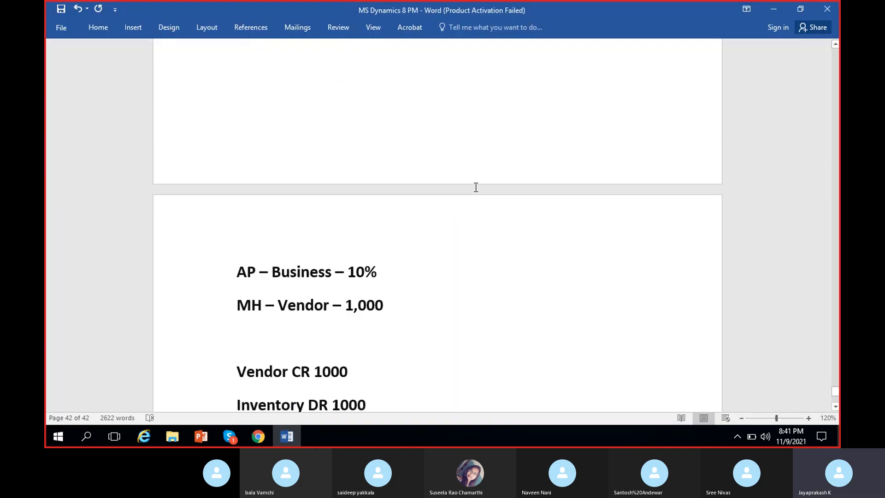
scroll(475, 188, "up", 5)
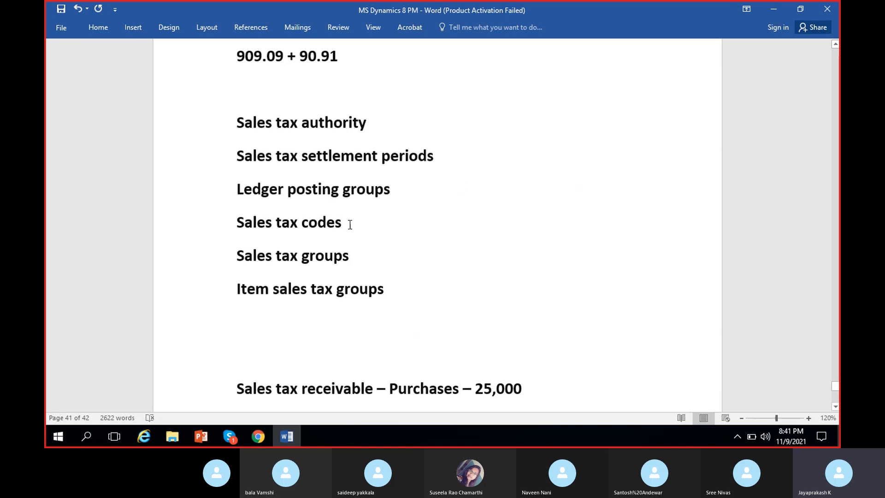
left_click_drag(348, 223, 219, 234)
left_click(455, 259)
left_click(62, 8)
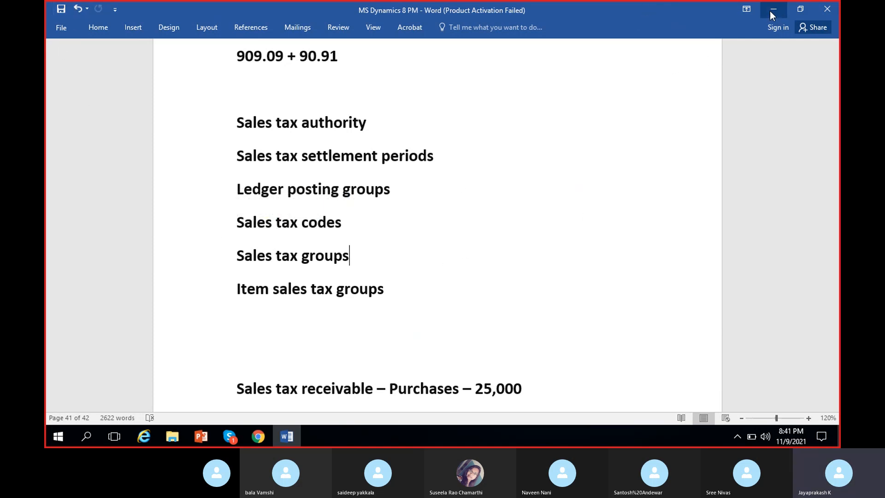
left_click(772, 9)
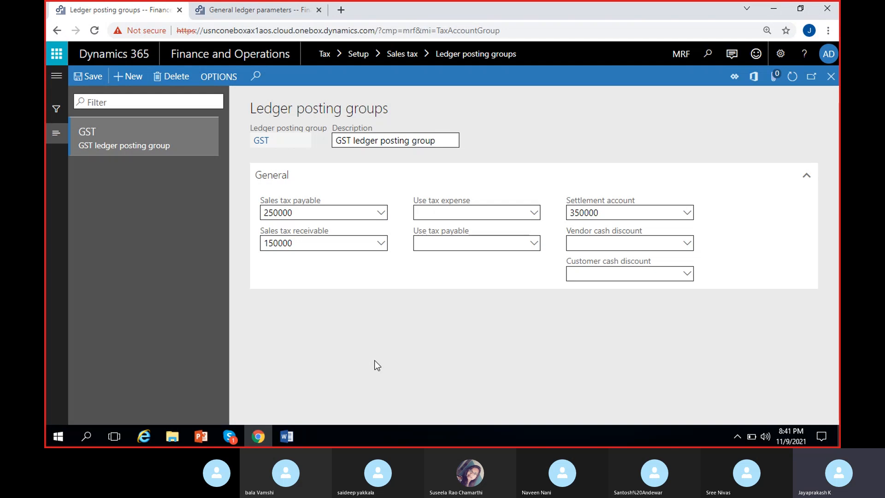
Highlight "Sales tax codes" in the Word list, switch back to Chrome and open the Sales tax codes page.
left_click(284, 433)
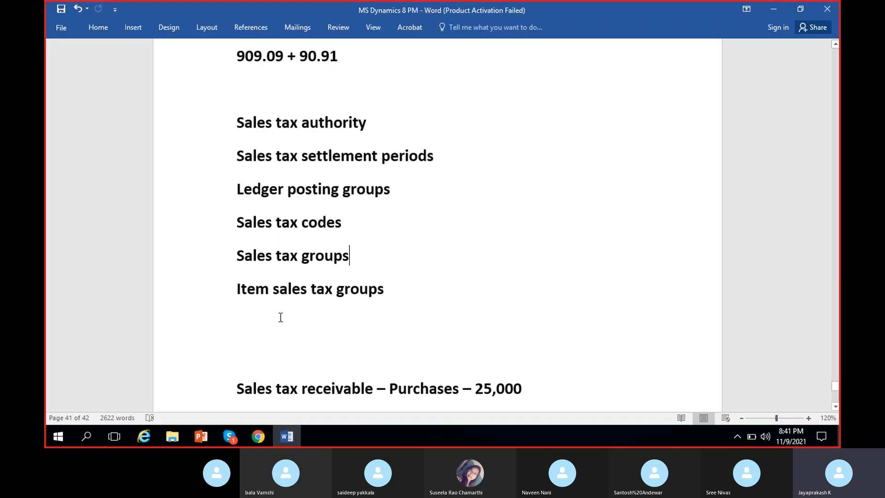
left_click_drag(347, 221, 230, 221)
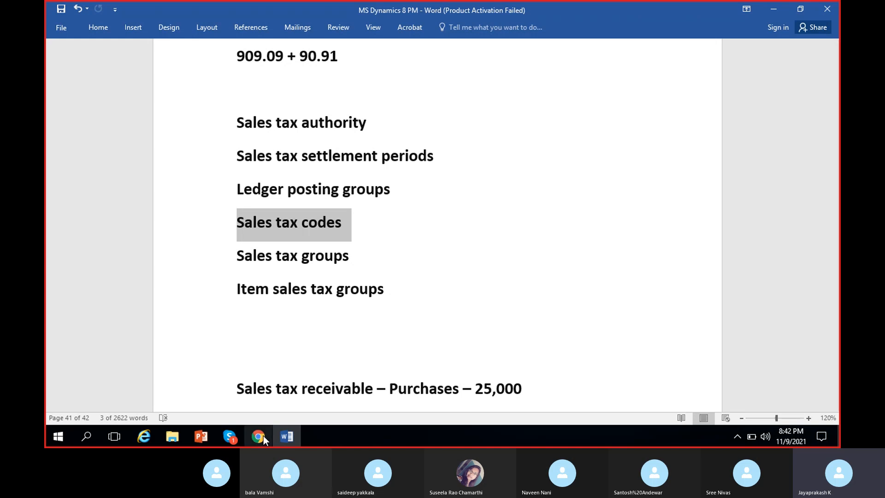
left_click(261, 436)
left_click(49, 76)
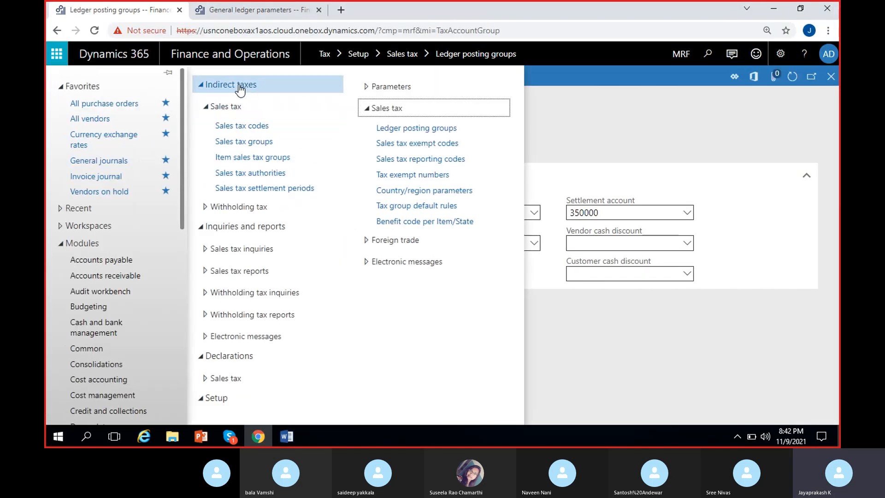
left_click(249, 127)
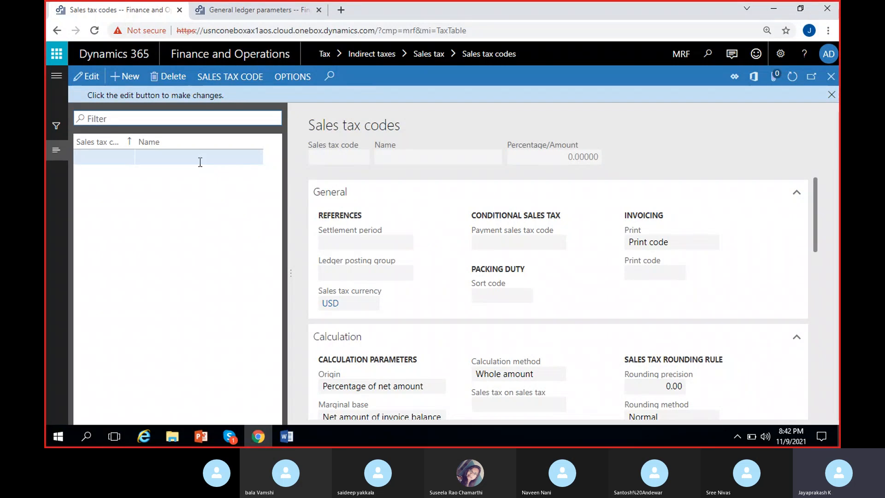
Discard the blank record and create a sales tax code SGST2.5% with the name SGST2.5%.
left_click(169, 76)
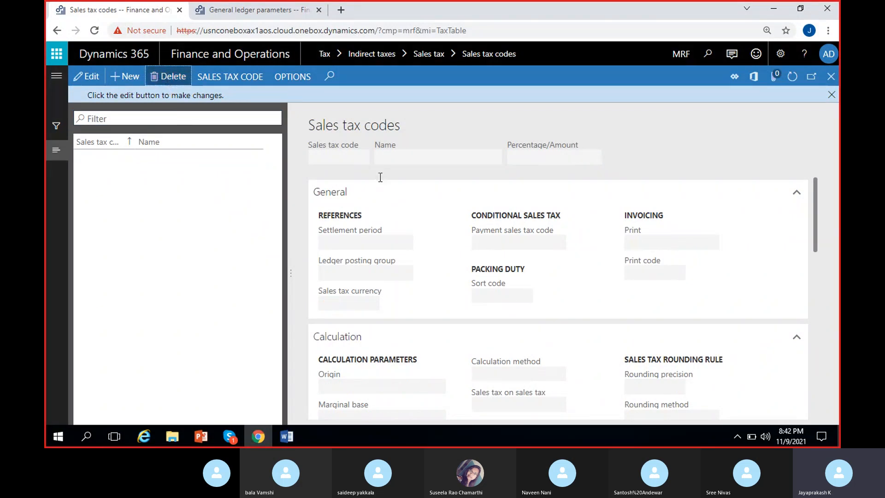
left_click(129, 77)
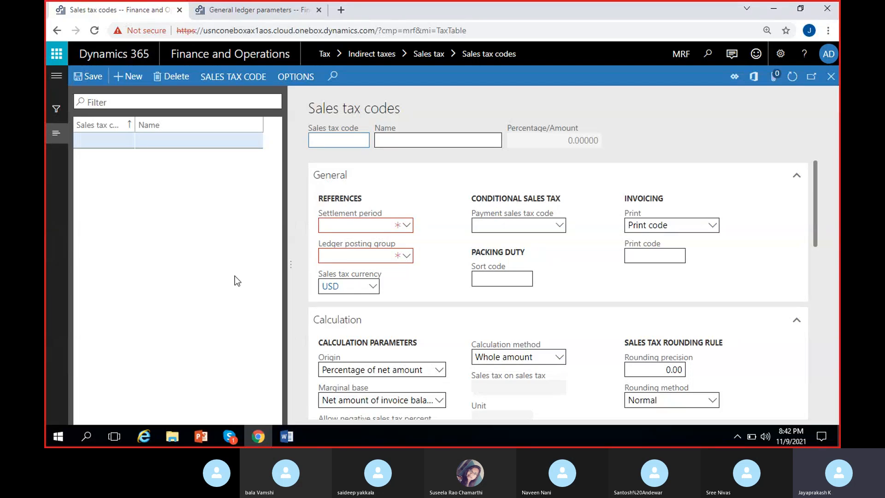
type("SGST2")
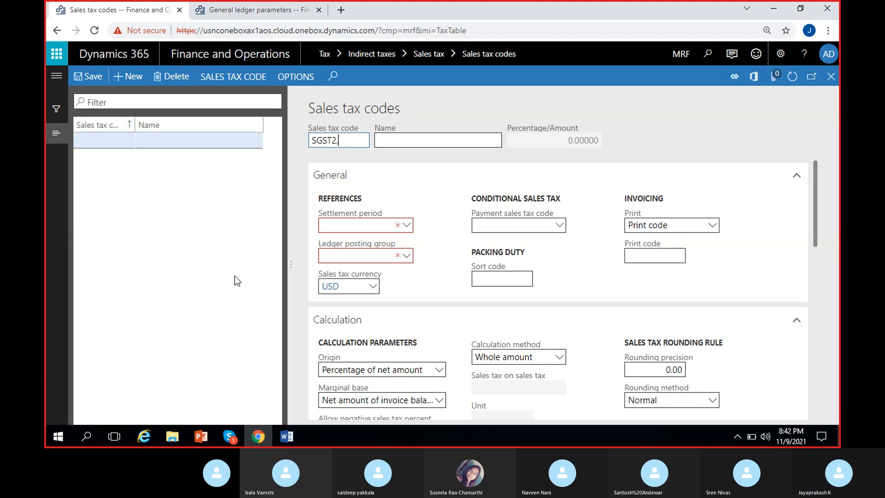
type(".5")
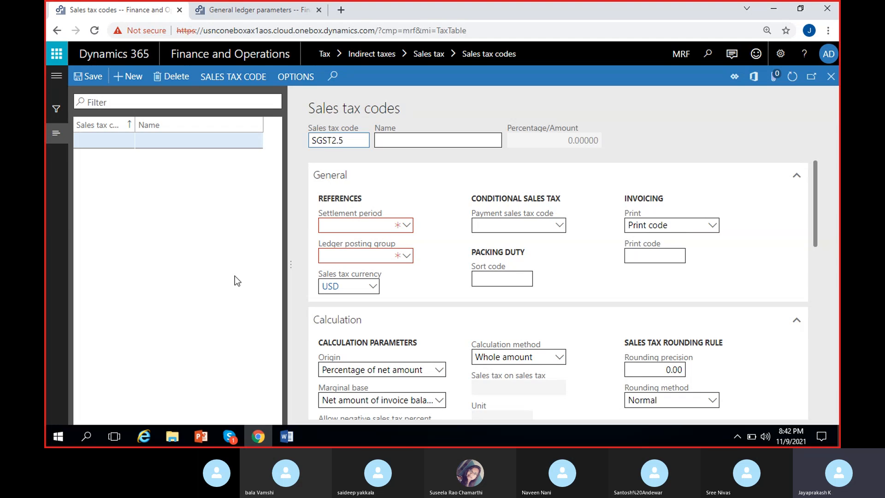
type("%")
key("ctrl+a")
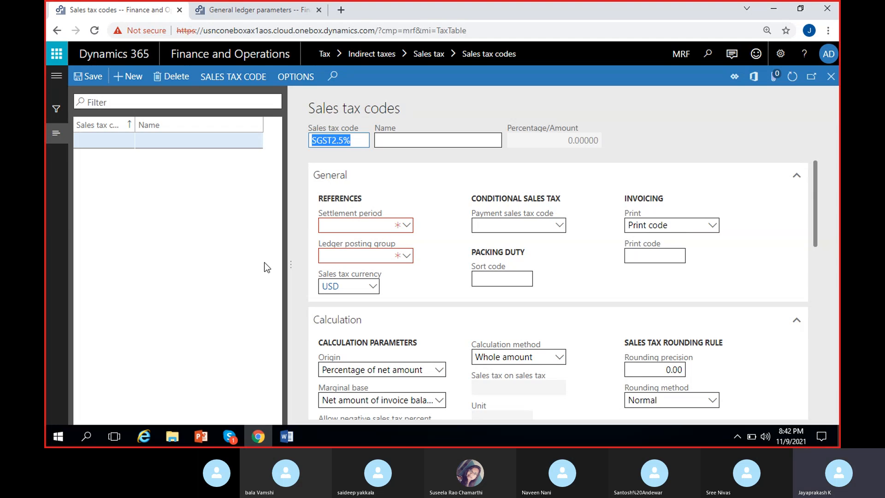
left_click(413, 146)
left_click(664, 134)
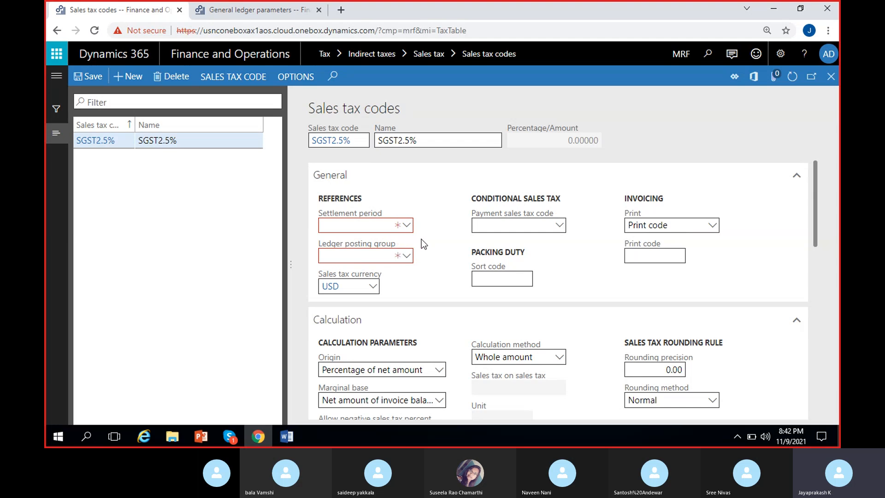
Assign the GST settlement period and the GST ledger posting group to the SGST2.5% code.
left_click(408, 230)
left_click(440, 257)
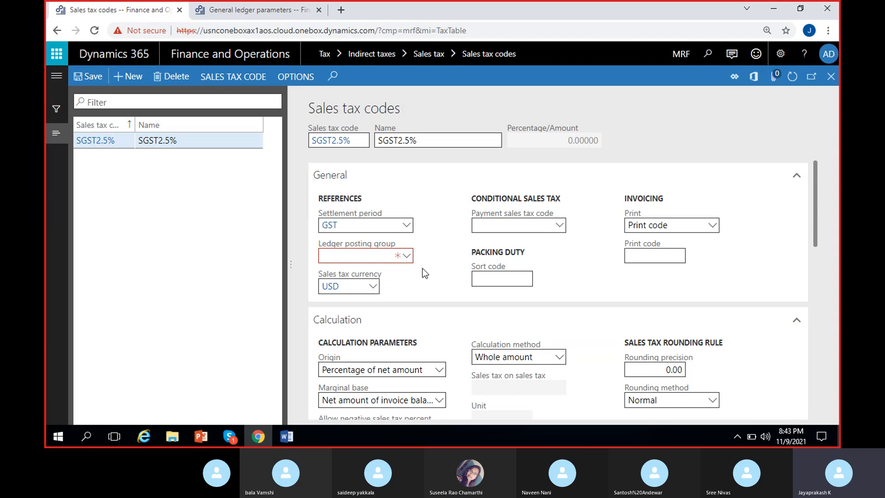
left_click(409, 258)
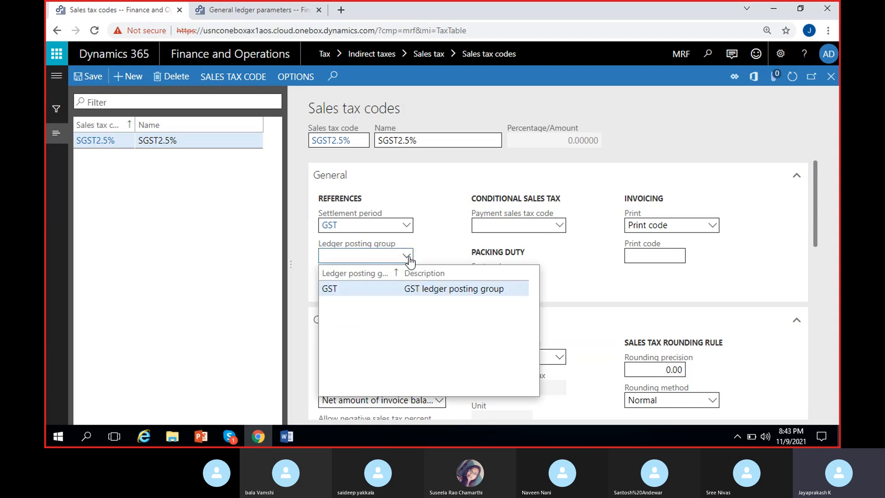
left_click(464, 289)
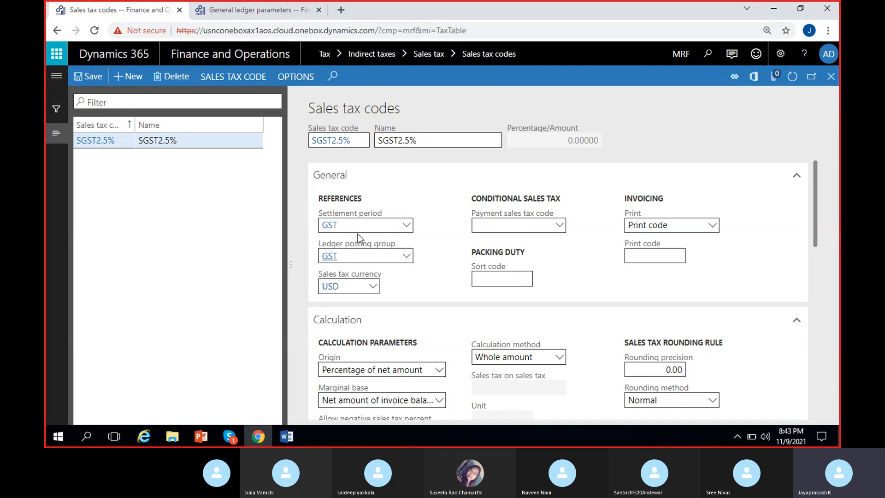
Look through the code's setup and collapse the General, Calculation, Report setup and Report setup - credit note sections.
scroll(418, 278, "down", 10)
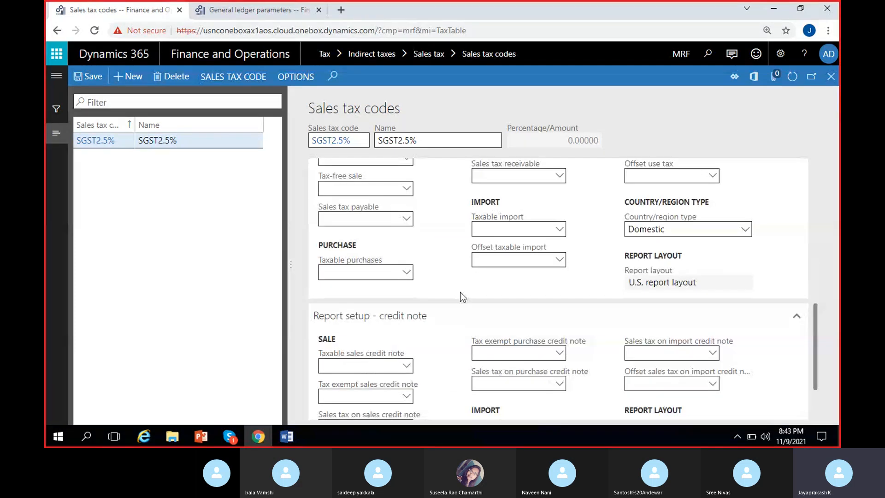
scroll(460, 297, "up", 10)
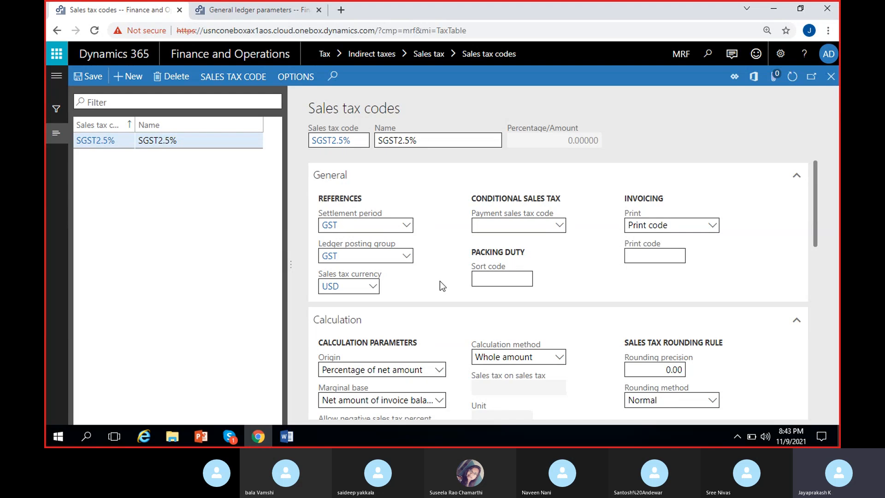
left_click_drag(418, 141, 400, 141)
left_click(466, 174)
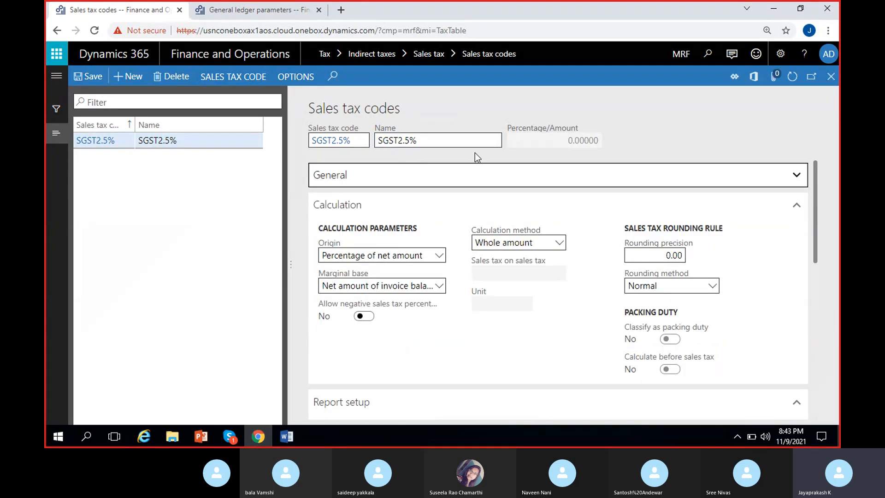
left_click(790, 205)
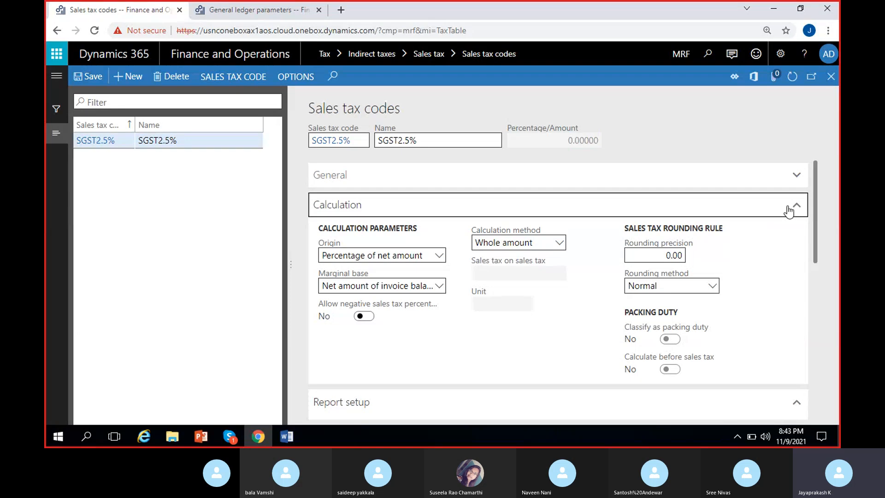
left_click(751, 237)
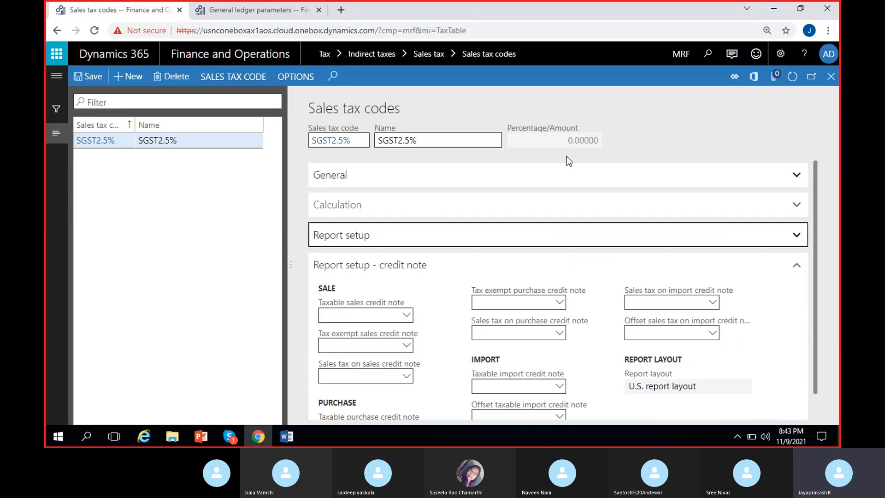
left_click(636, 263)
left_click_drag(566, 143, 601, 144)
left_click(632, 142)
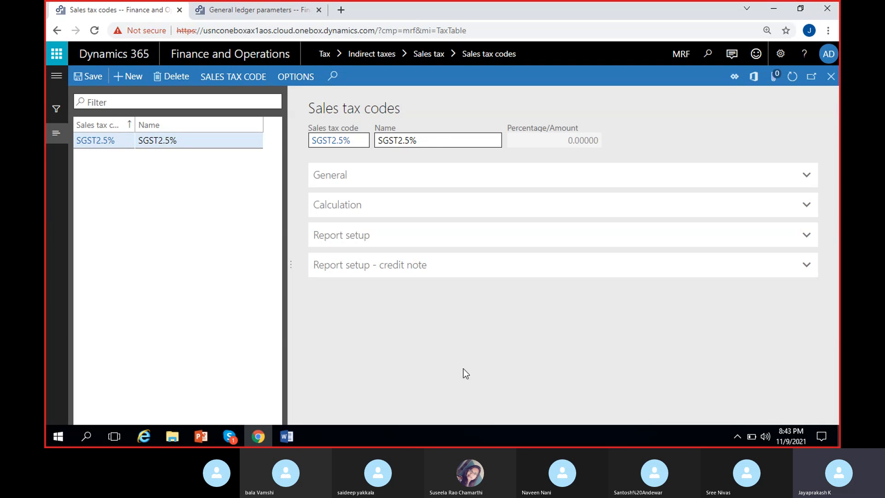
Open the sales tax code values of SGST2.5%.
left_click(236, 83)
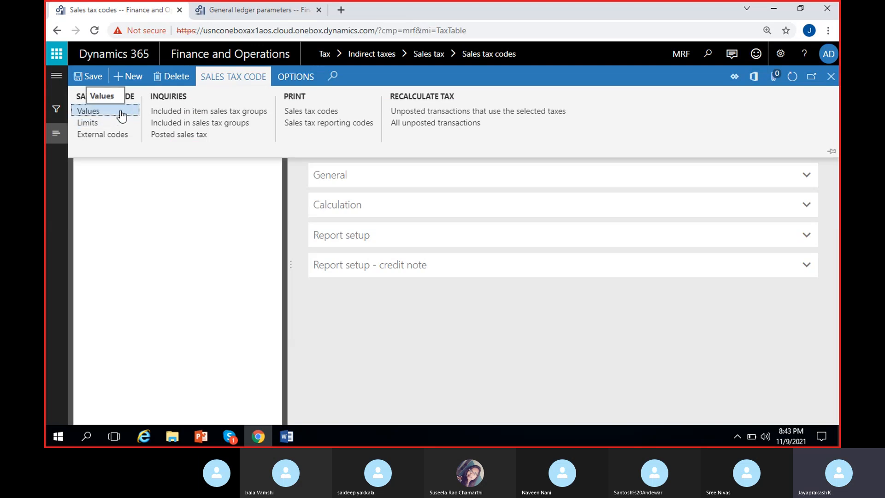
left_click(182, 198)
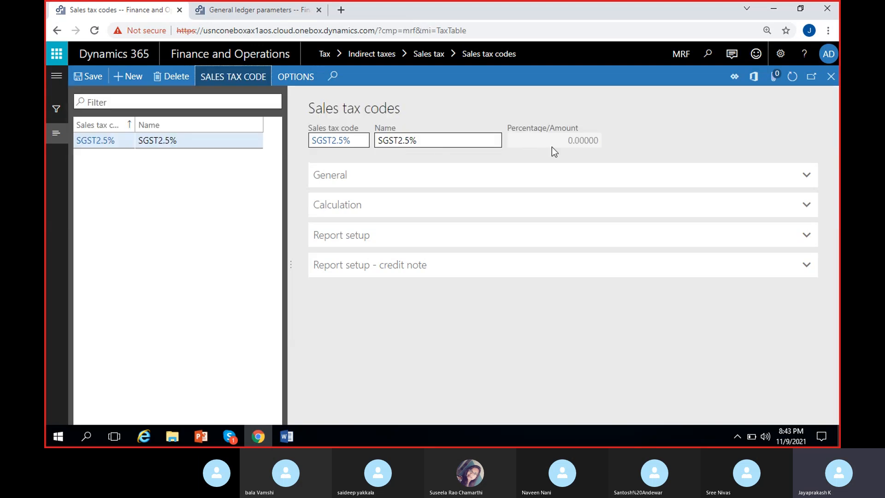
left_click(230, 78)
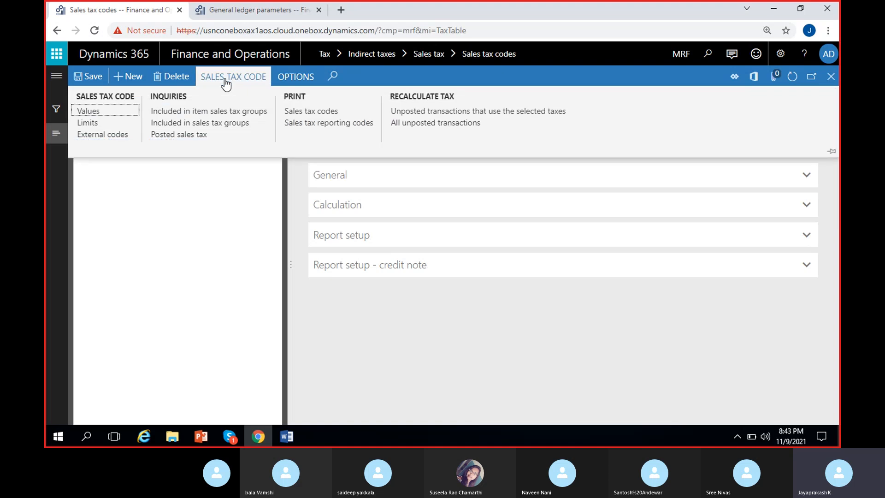
left_click(126, 111)
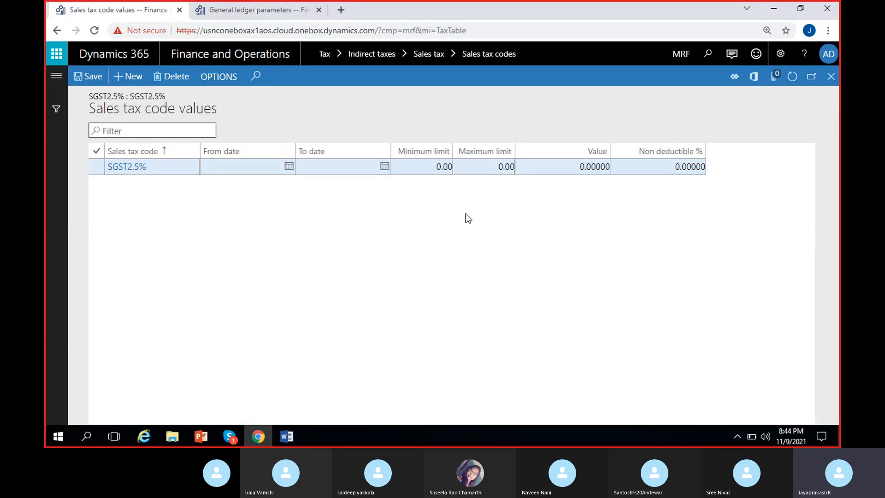
Set the Value of the SGST2.5% line to 2.5 and save it.
left_click(567, 166)
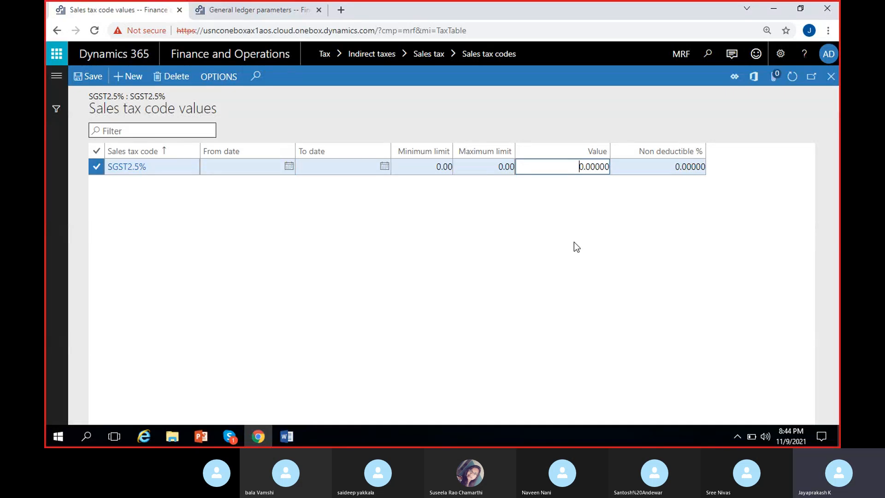
key("Delete")
type("2")
key("Right")
type("5")
key("Delete")
left_click_drag(592, 168, 632, 196)
key("Delete")
left_click(609, 200)
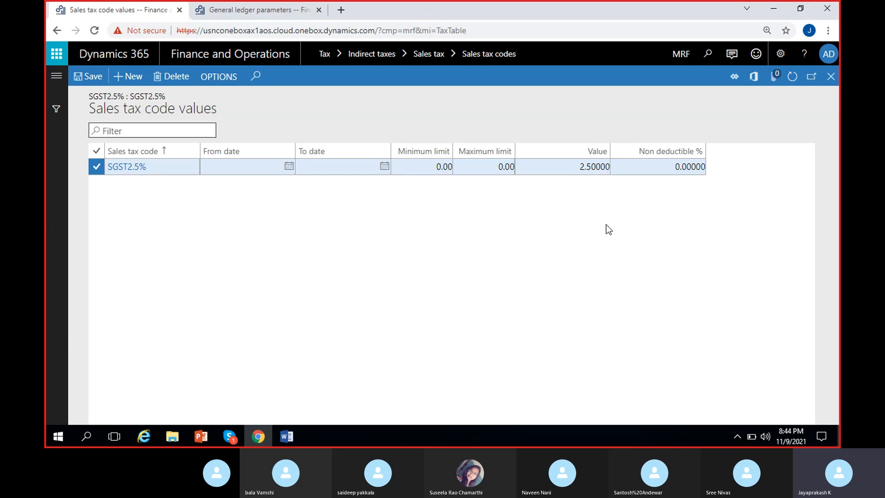
left_click(92, 76)
left_click(596, 199)
left_click(82, 77)
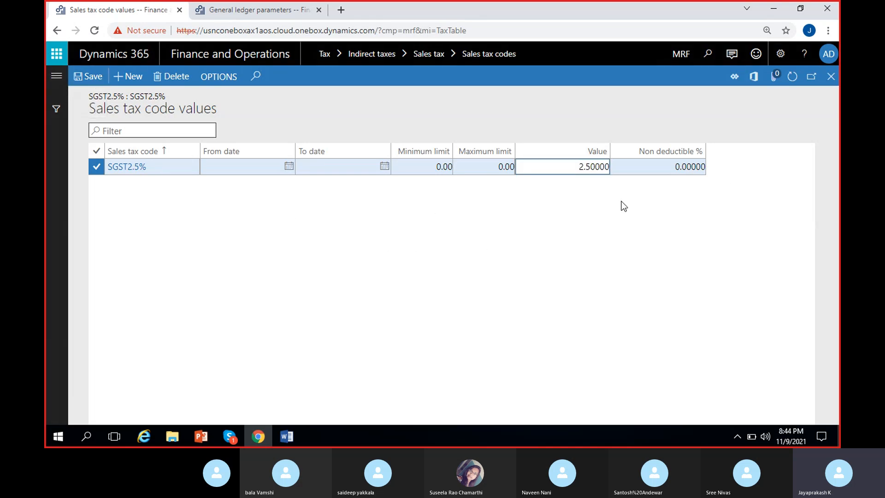
Return to the Sales tax codes page and check the Percentage/Amount of SGST2.5%.
left_click(832, 76)
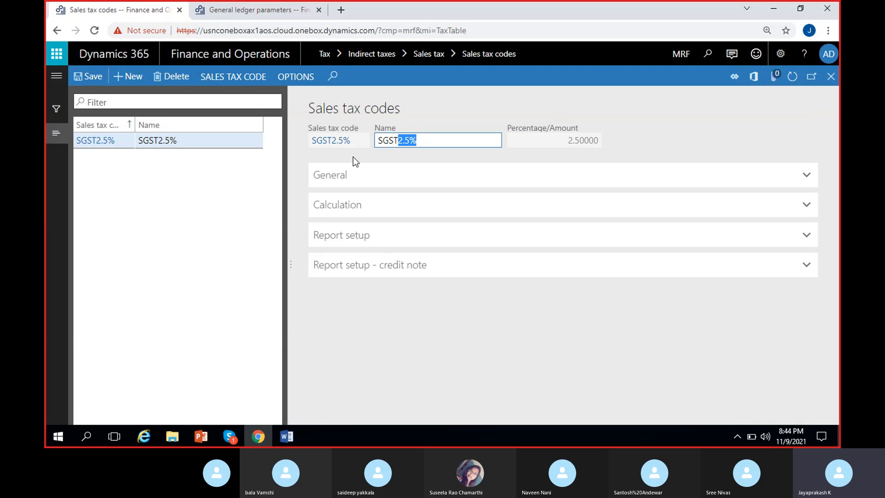
left_click(574, 145)
left_click_drag(564, 142, 624, 143)
left_click(603, 143)
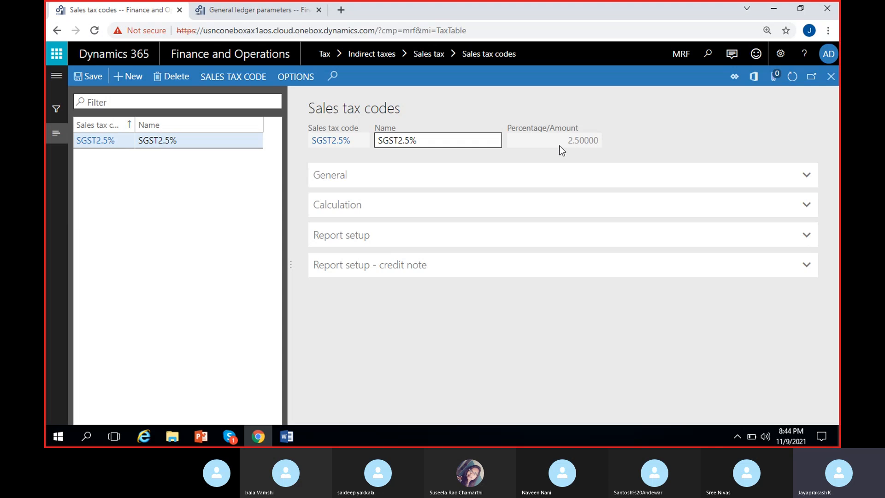
left_click_drag(559, 146, 649, 144)
left_click(569, 148)
Create a new sales tax code CGST2.5% and give it the same text as its name.
left_click(128, 76)
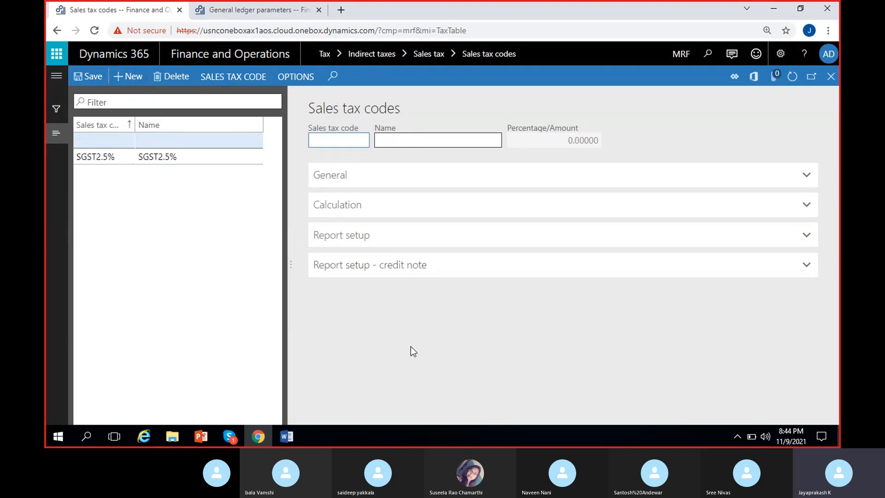
type("CGST2.5%")
key("ctrl+a")
key("ctrl+c")
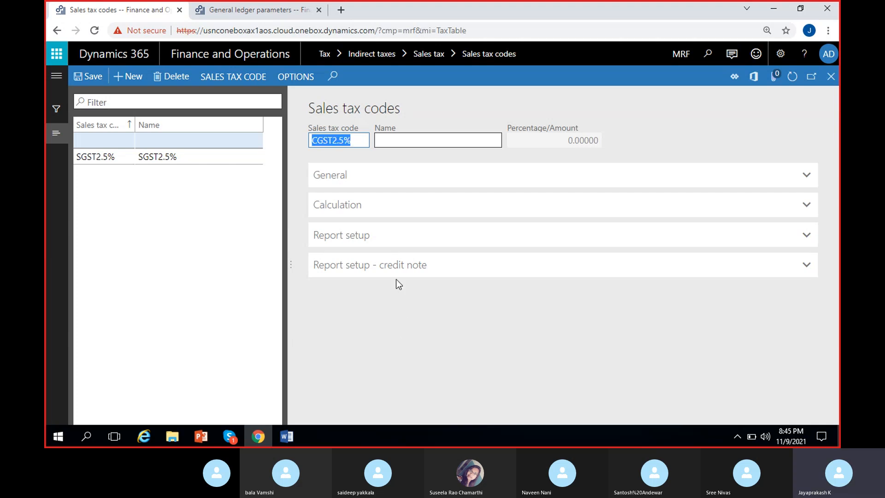
left_click(403, 140)
key("ctrl+v")
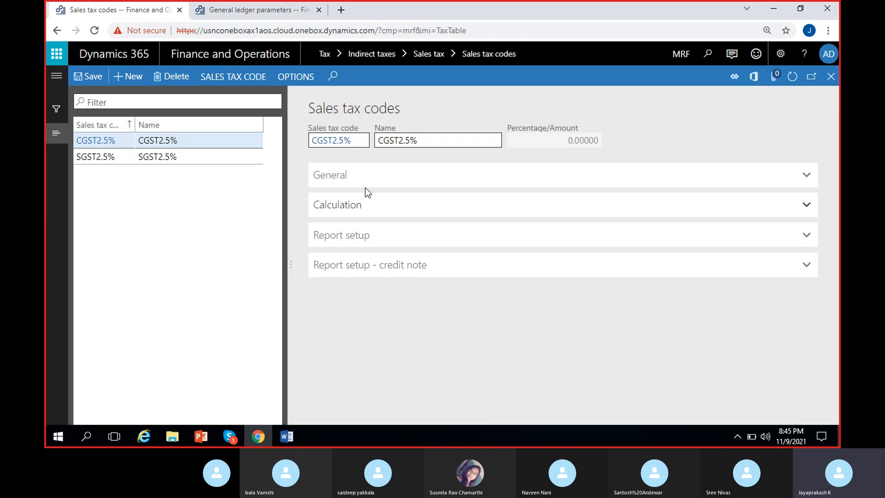
In the General section of CGST2.5%, assign the GST settlement period and the GST ledger posting group.
left_click(365, 185)
left_click(406, 228)
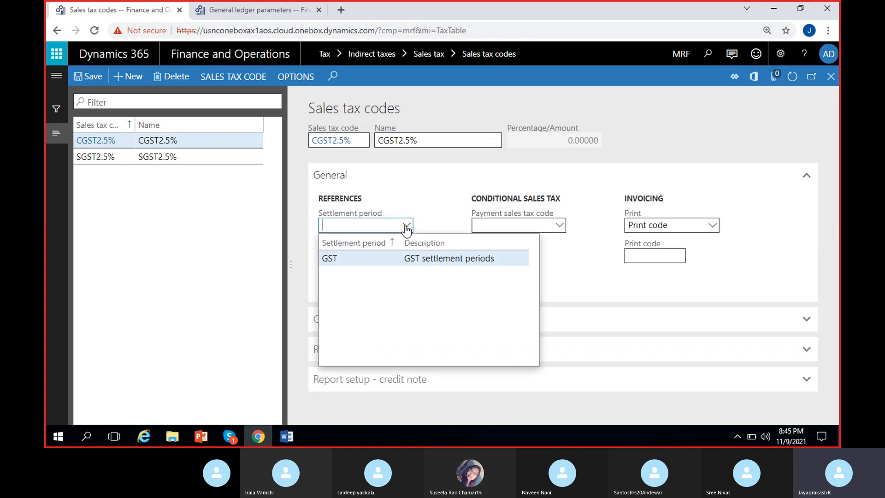
left_click(394, 261)
left_click(409, 260)
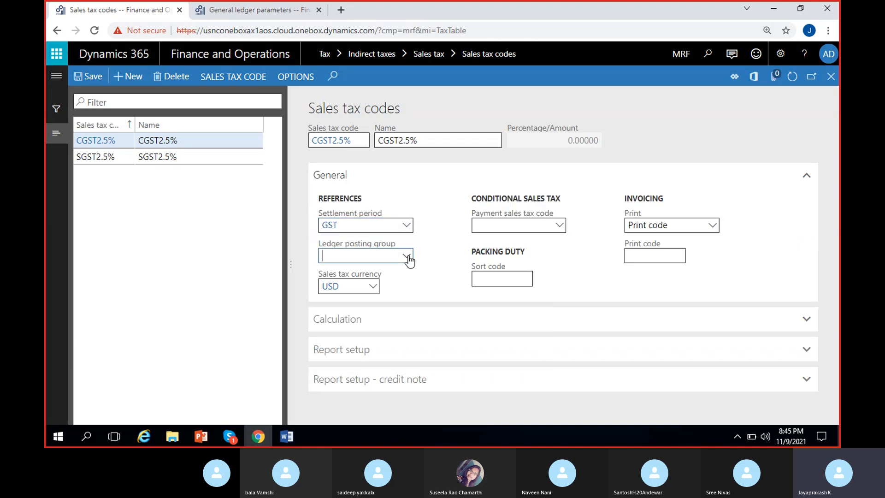
left_click(389, 287)
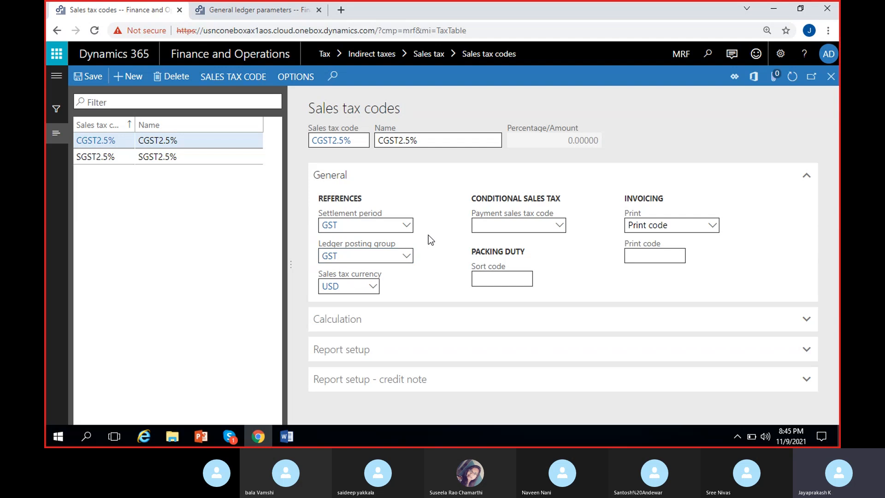
Set the sales tax code value of CGST2.5% to 2.5, save it and return to the Sales tax codes page.
left_click(236, 77)
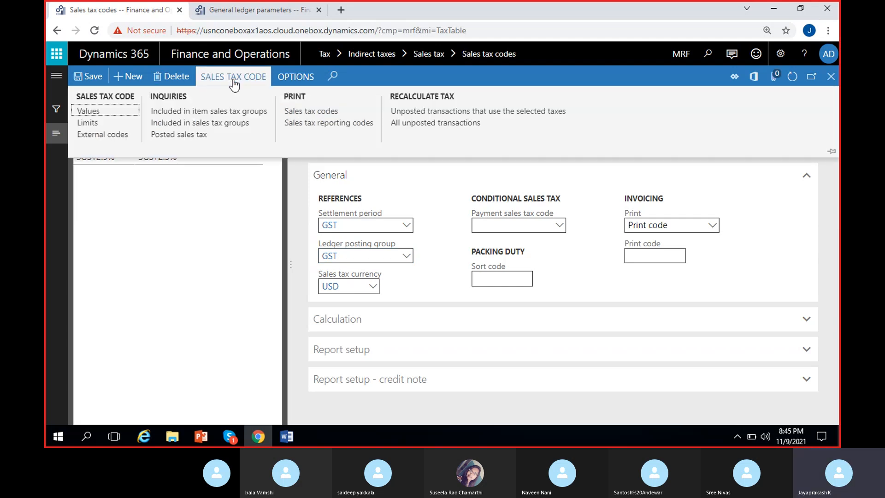
left_click(109, 114)
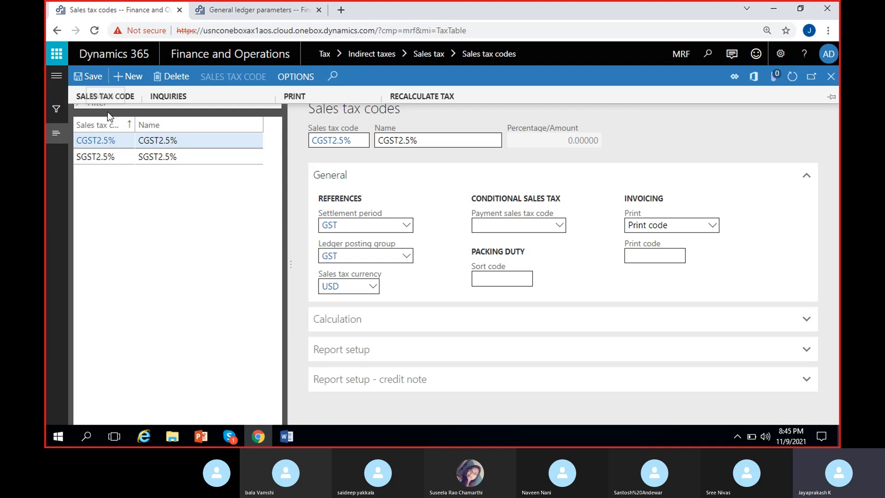
left_click(567, 168)
key("Delete")
key("Delete")
key("Delete")
key("Delete")
key("Delete")
key("Delete")
key("Delete")
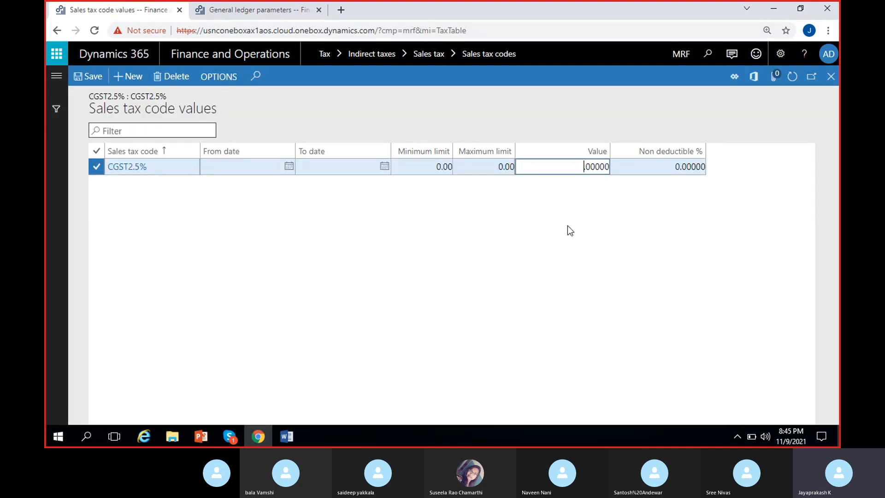
type("2.5")
left_click(88, 77)
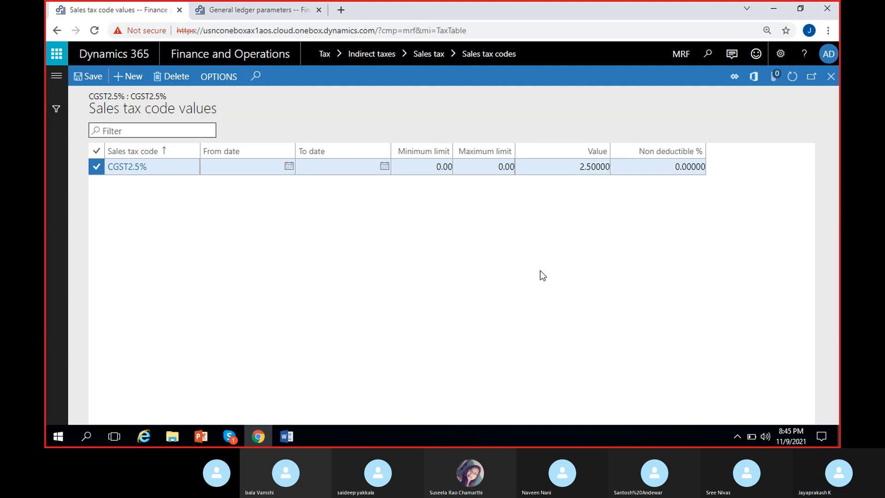
left_click(831, 77)
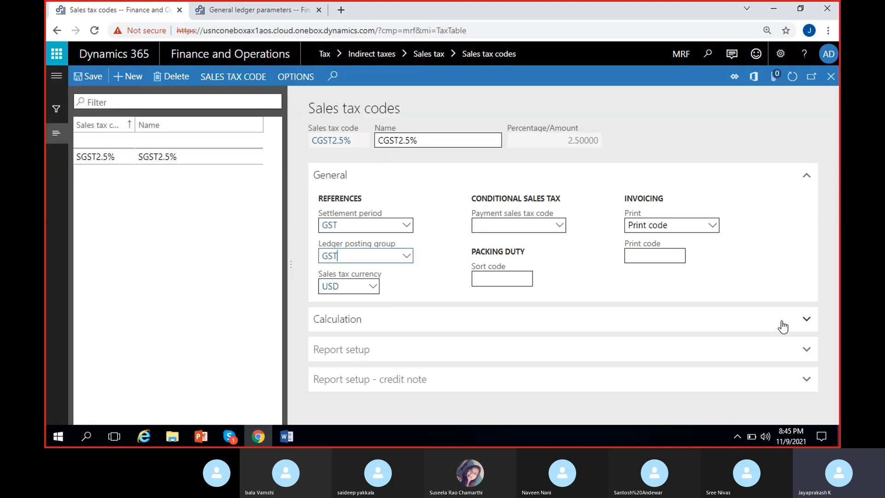
Create a new sales tax code IGST5% and enter IGST5% as its name.
left_click(126, 77)
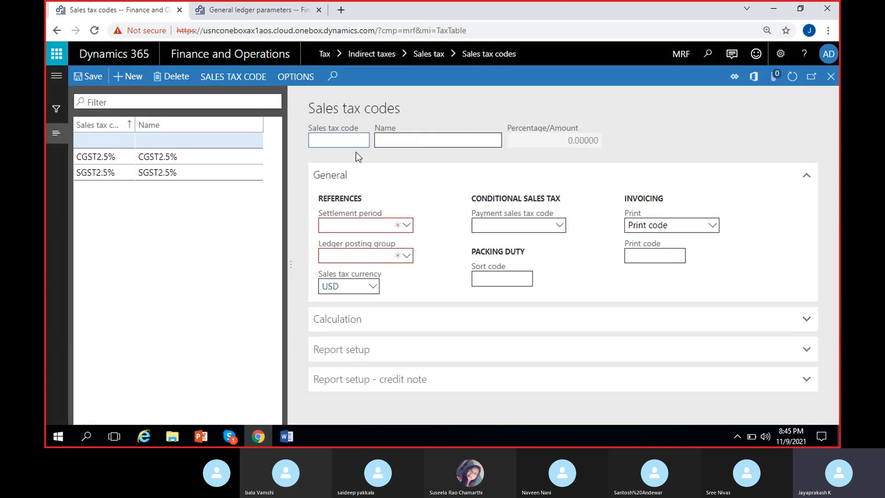
type("IGST")
key("Tab")
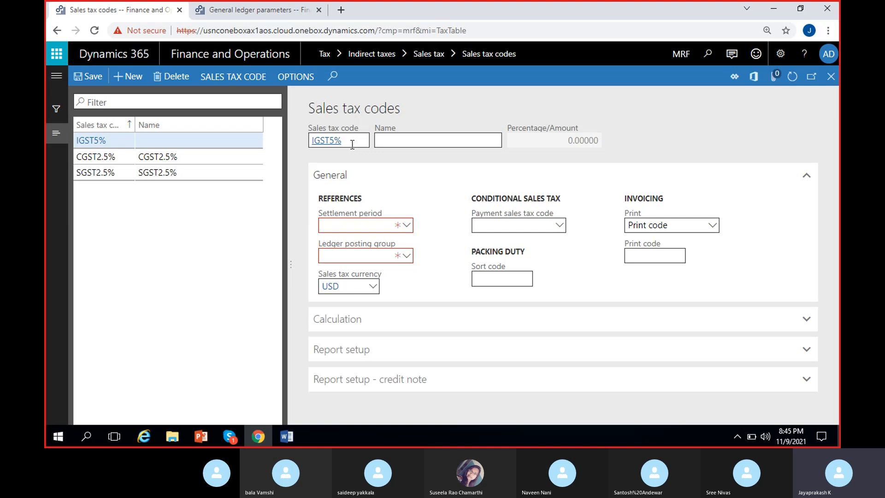
left_click(353, 141)
key("ctrl+c")
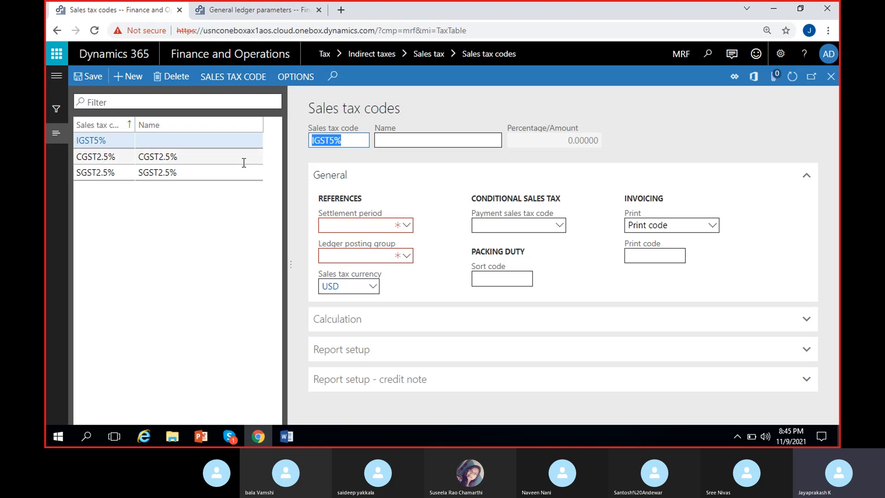
left_click(409, 140)
key("ctrl+v")
Assign the GST settlement period and the GST ledger posting group to IGST5%.
left_click(406, 225)
left_click(406, 225)
left_click(372, 256)
left_click(407, 257)
left_click(406, 258)
left_click(350, 289)
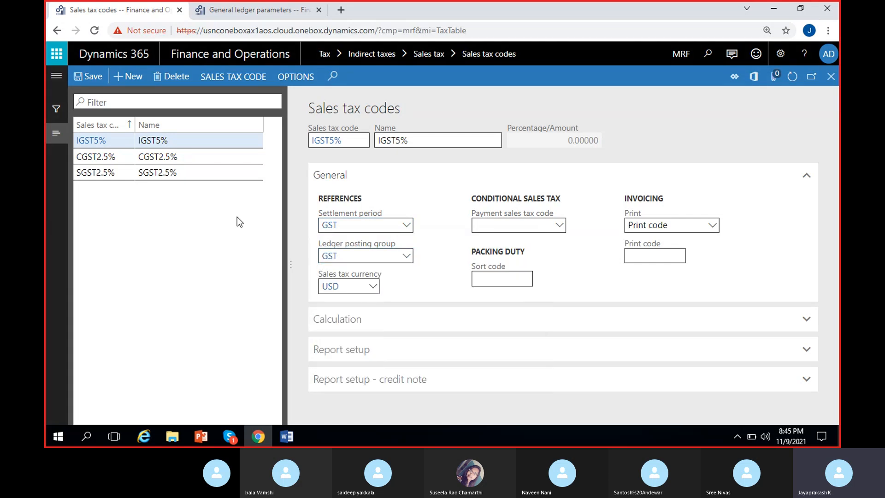
Set the sales tax code value of IGST5% to 5, save it and return to the code's record.
left_click(233, 77)
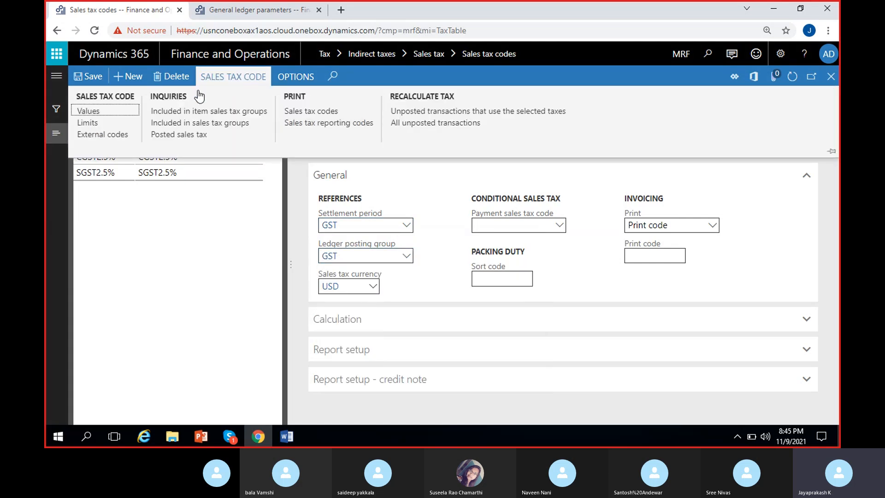
left_click(110, 113)
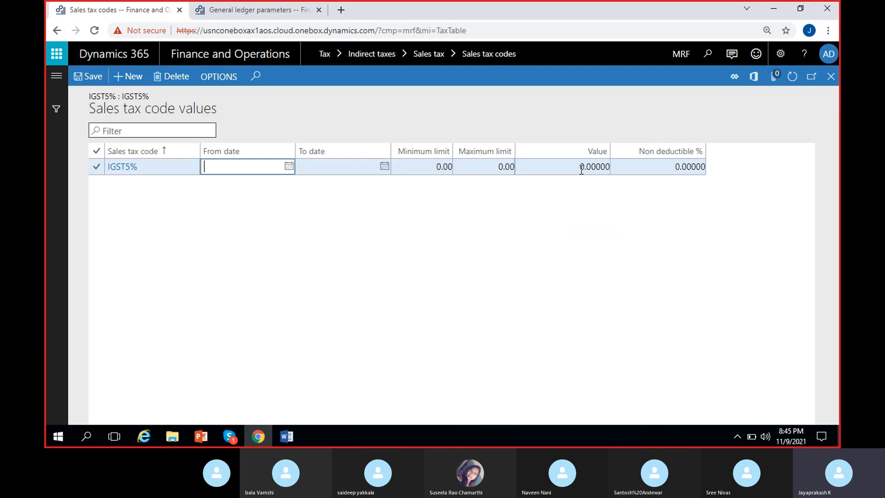
key("Delete")
type("5")
left_click(86, 80)
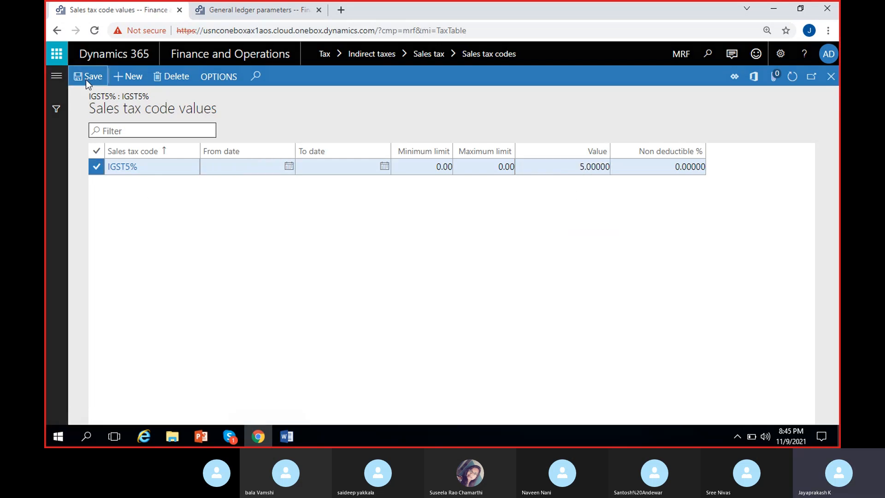
left_click(832, 76)
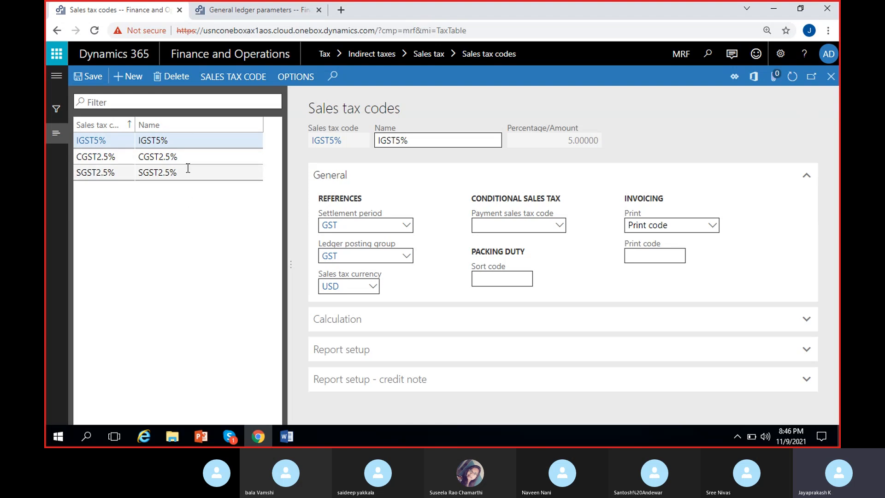
left_click(196, 145)
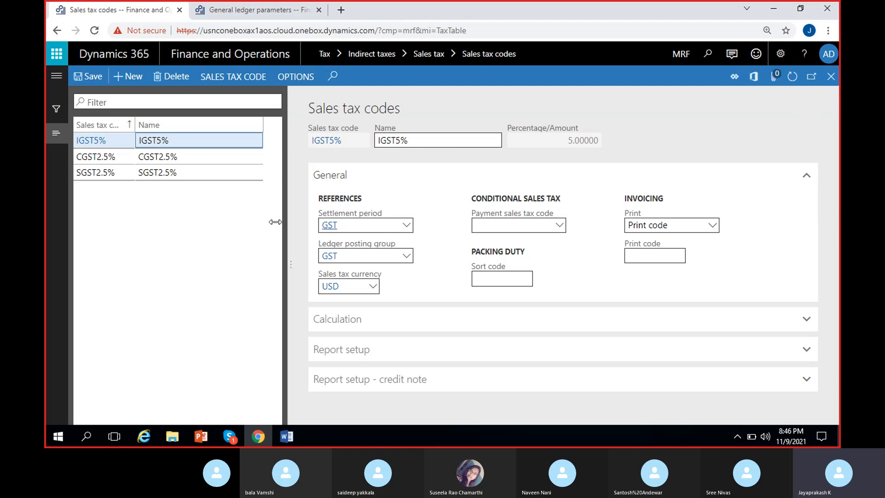
Create a new sales tax code SGST6% and enter SGST6% as its name.
left_click(129, 76)
type("SGST6%")
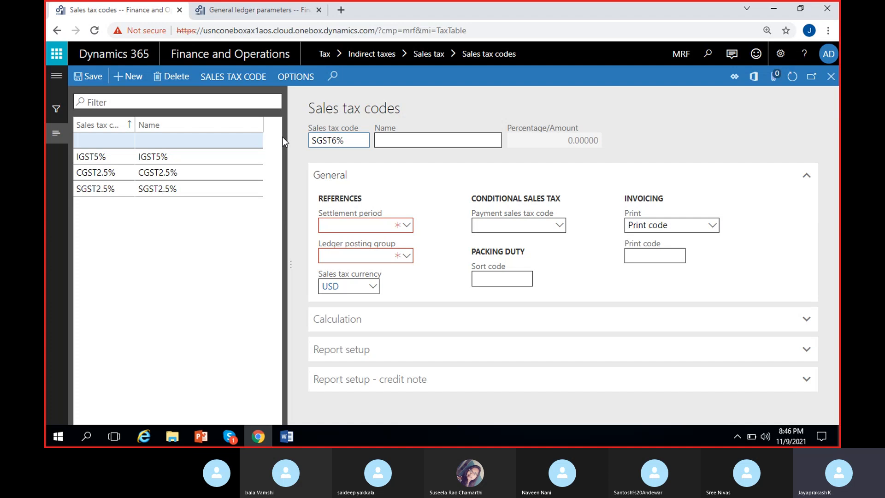
left_click(439, 141)
type("SGST6%")
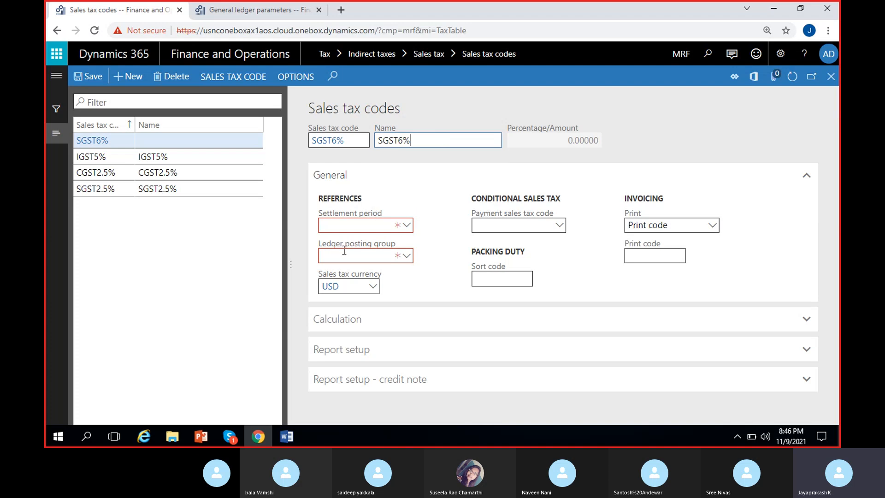
Assign the GST settlement period and the GST ledger posting group to SGST6%.
left_click(407, 225)
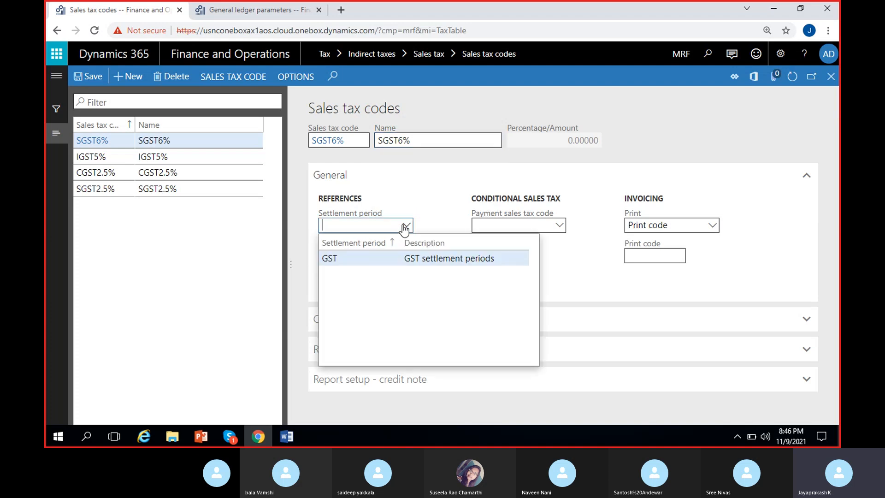
left_click(376, 257)
left_click(406, 257)
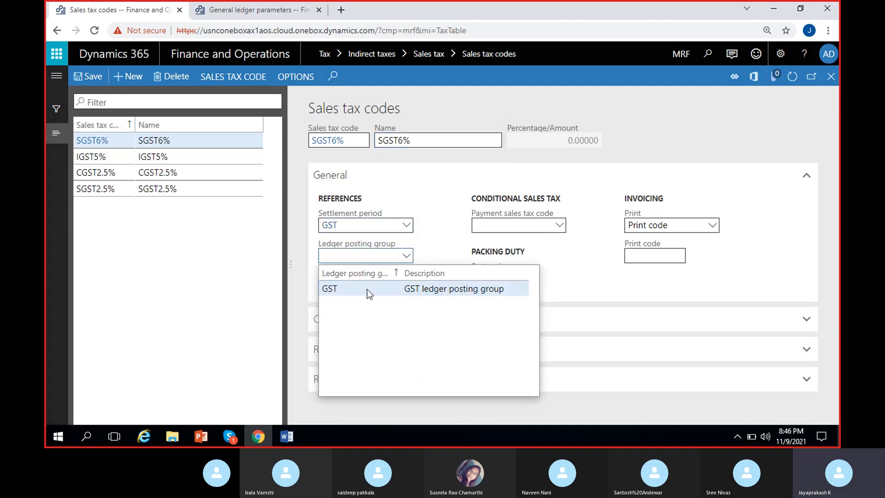
left_click(367, 289)
Set the sales tax code value of SGST6% to 6, save it and return to the Sales tax codes page.
left_click(234, 77)
left_click(129, 114)
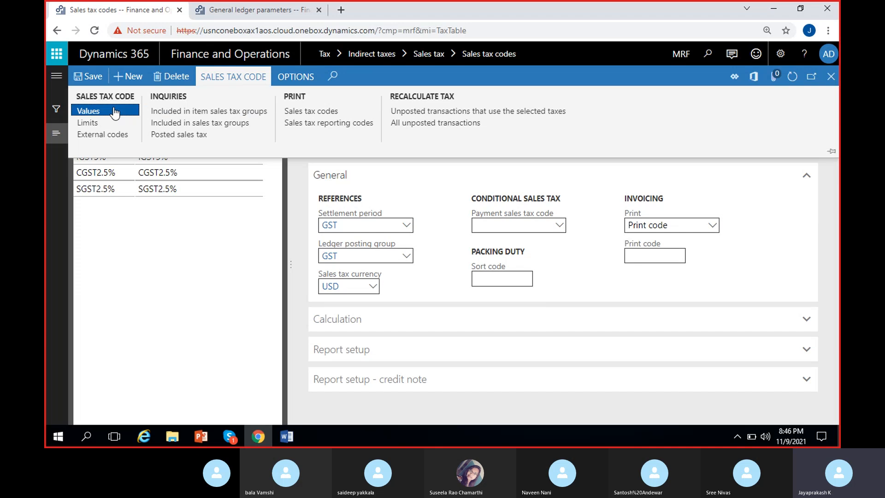
left_click(590, 171)
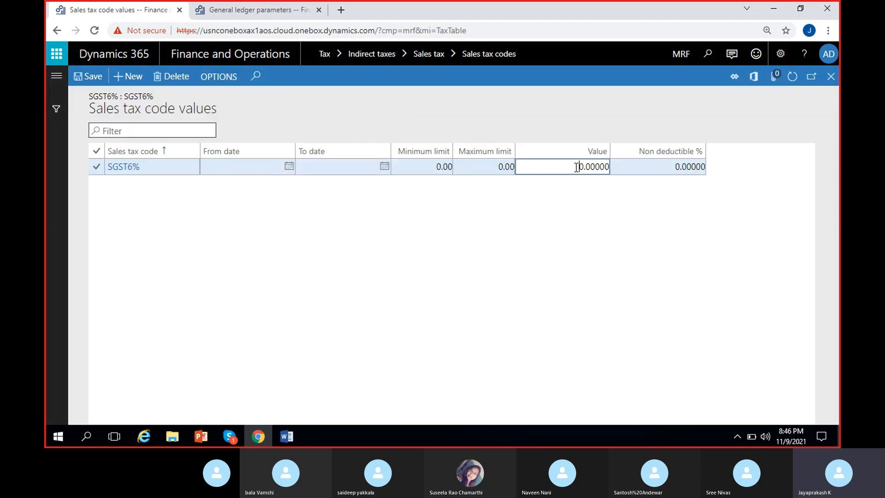
key("Delete")
key("Delete")
type("6")
left_click(81, 83)
left_click(831, 77)
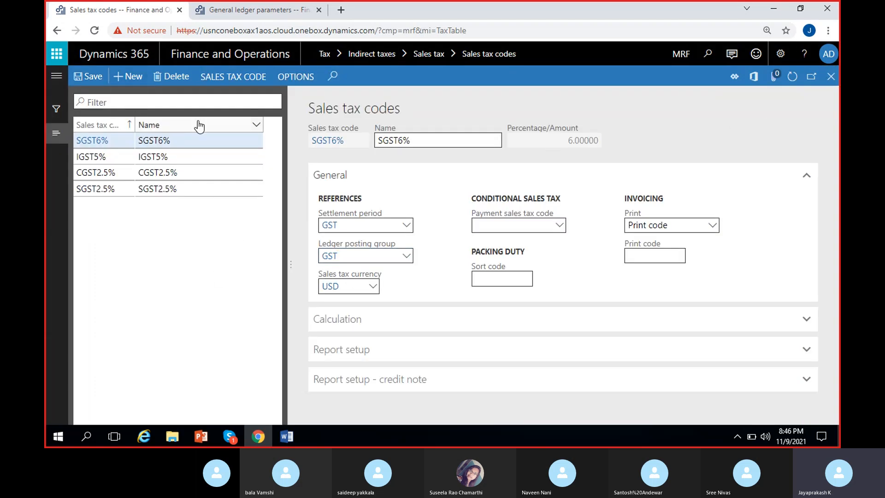
Create a new sales tax code CGST6% and enter CGST6% as its name.
left_click(133, 78)
type("CGST6%")
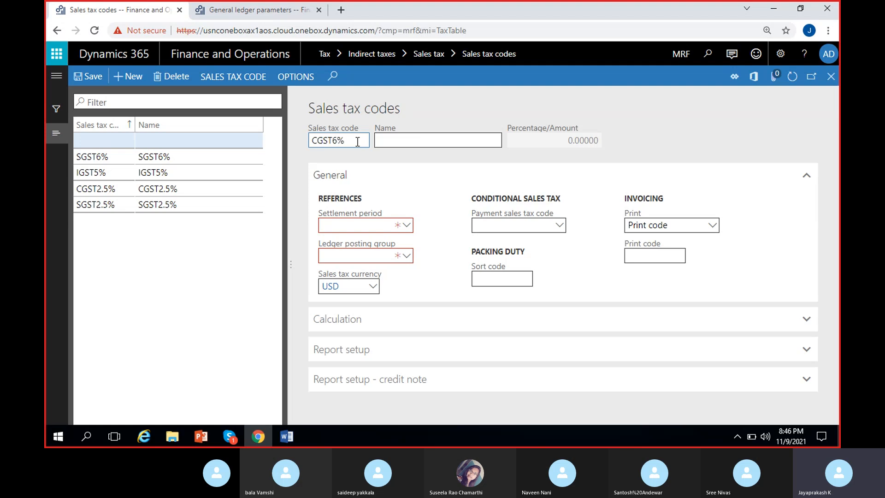
left_click(382, 140)
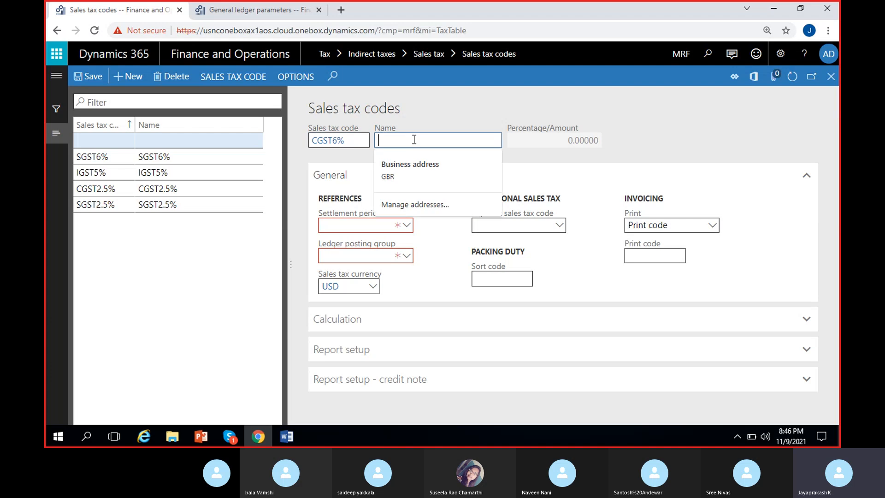
type("CGST6%")
Assign the GST settlement period and the GST ledger posting group to CGST6%.
left_click(407, 226)
left_click(389, 258)
left_click(406, 256)
left_click(378, 287)
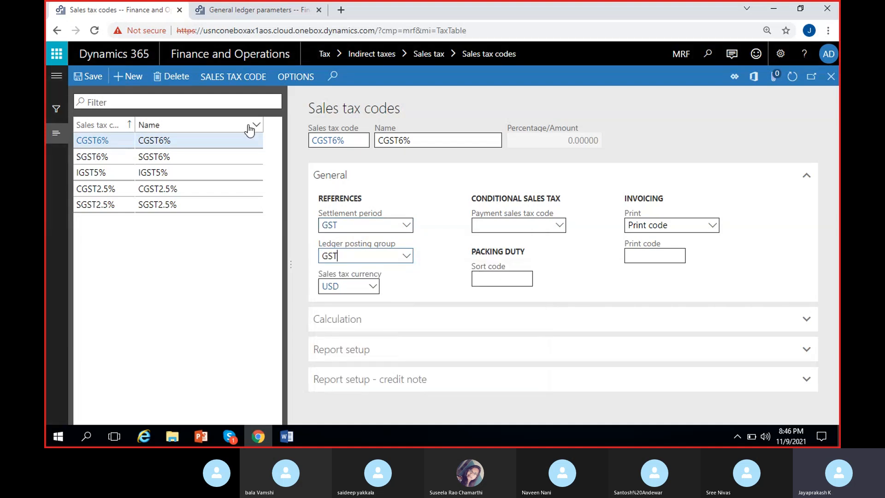
Set the sales tax code value of CGST6% to 6, save it and return to the Sales tax codes page.
left_click(236, 77)
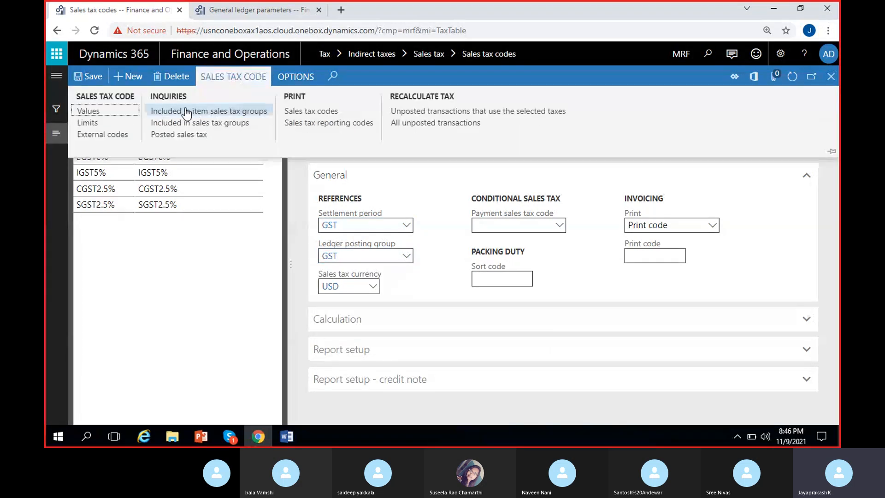
left_click(101, 113)
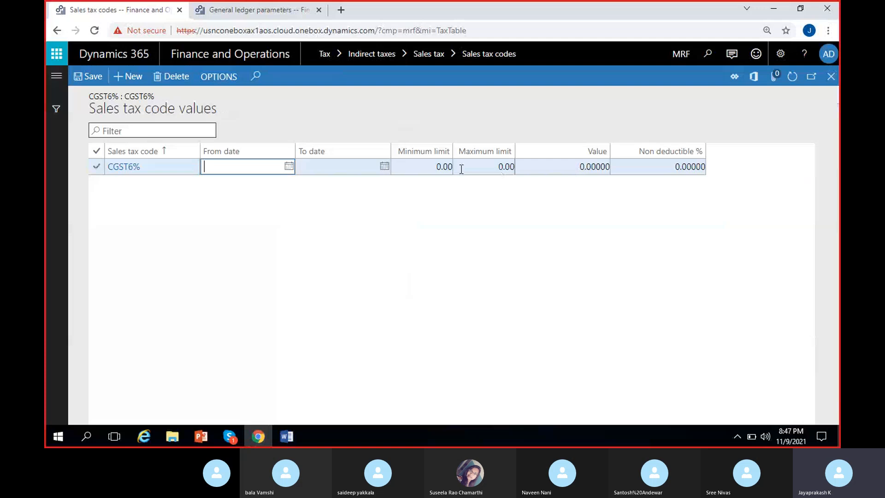
left_click(577, 168)
key("Delete")
type("6")
left_click(100, 81)
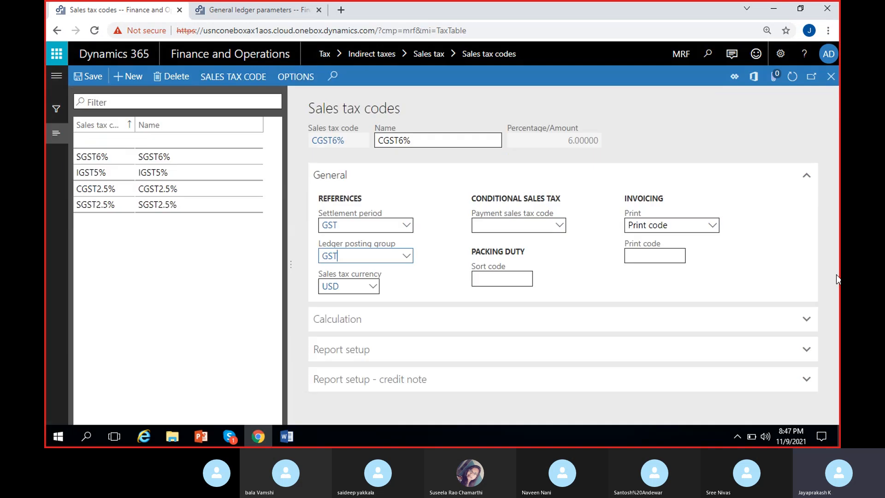
Create a new sales tax code IGST12% and enter IGST12% as its name.
left_click(133, 77)
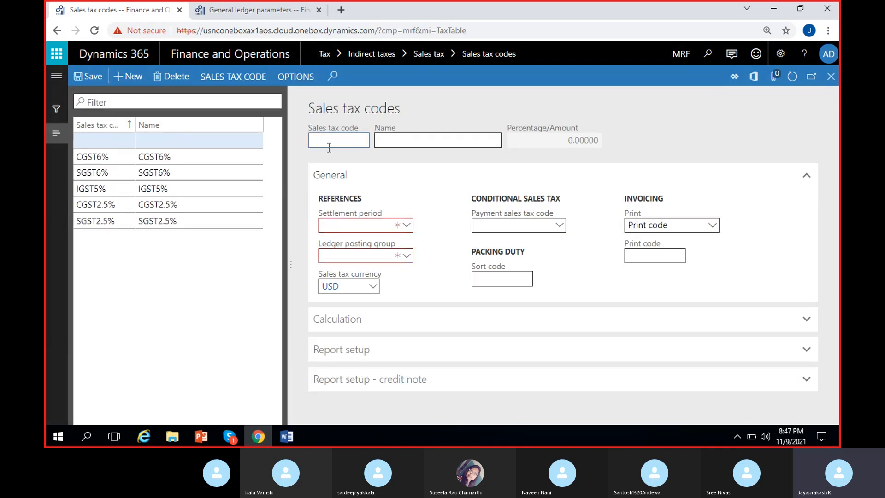
type("IGST12%")
key("ctrl+a")
key("ctrl+c")
left_click(444, 142)
key("ctrl+v")
left_click(684, 139)
Assign the GST settlement period and the GST ledger posting group to the IGST12% sales tax code.
left_click(407, 226)
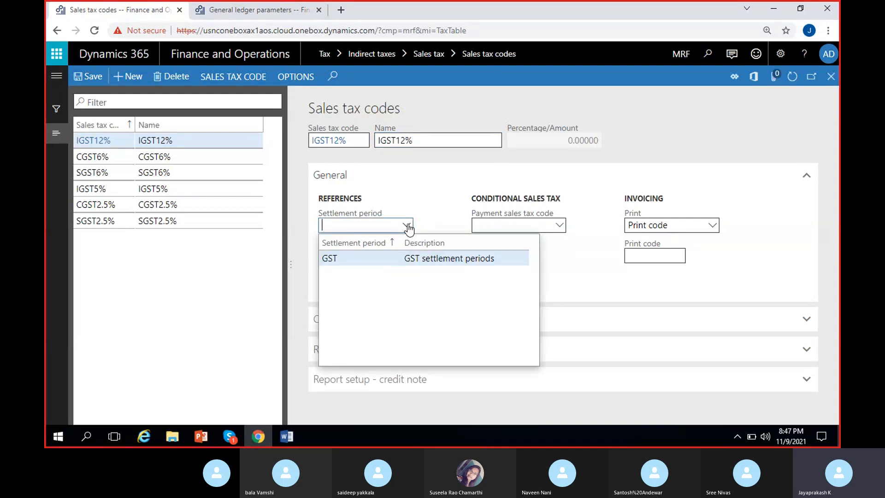
left_click(408, 258)
left_click(407, 257)
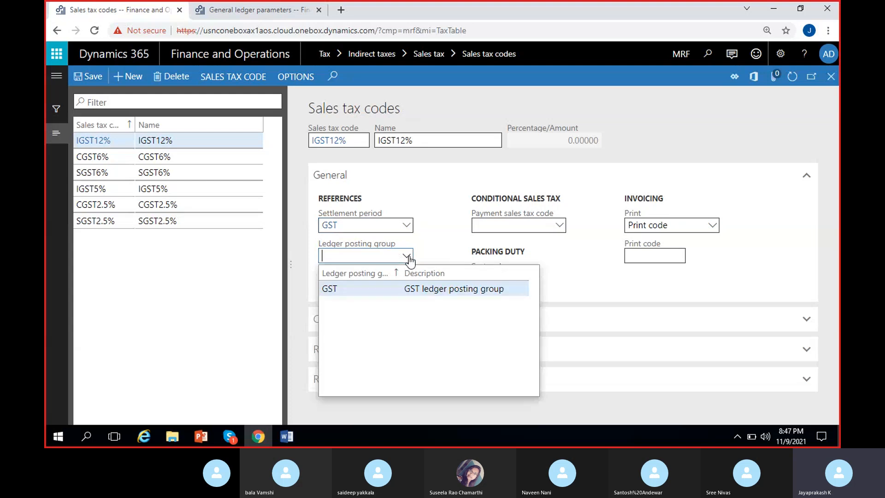
left_click(395, 287)
Set the sales tax code value of IGST12% to 12, save it and return to the Sales tax codes page.
left_click(233, 76)
left_click(112, 114)
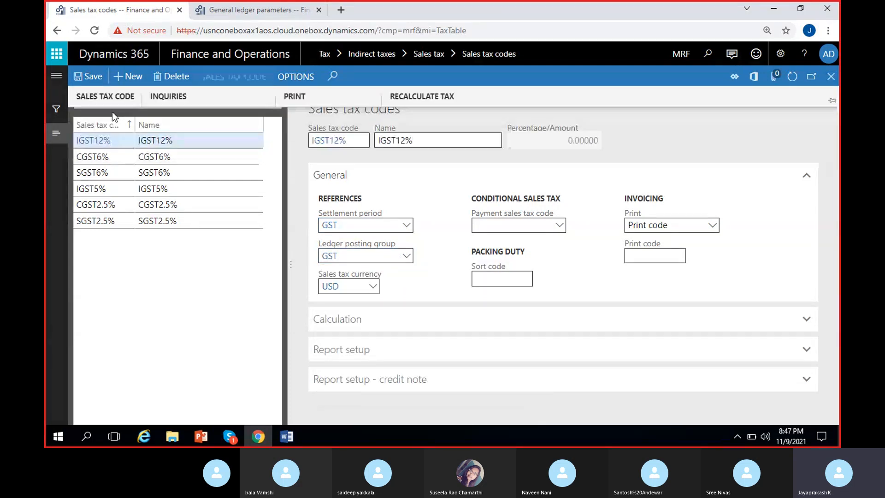
left_click(579, 166)
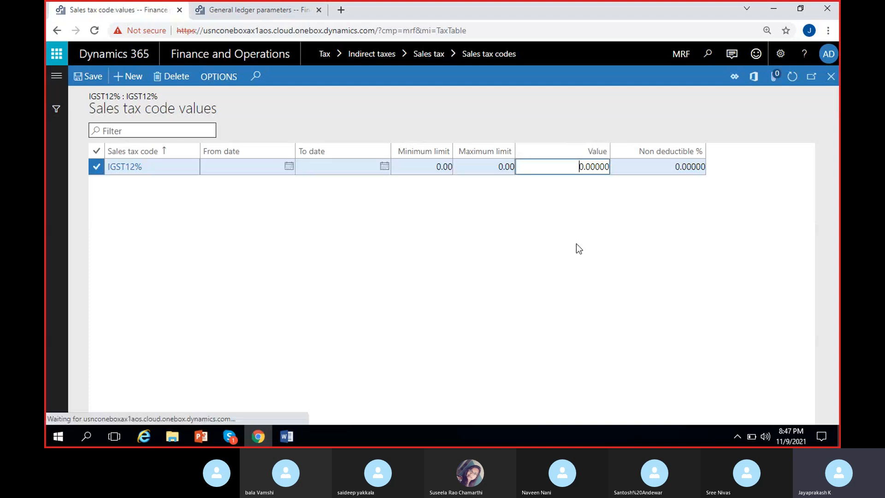
key("Delete")
key("Delete")
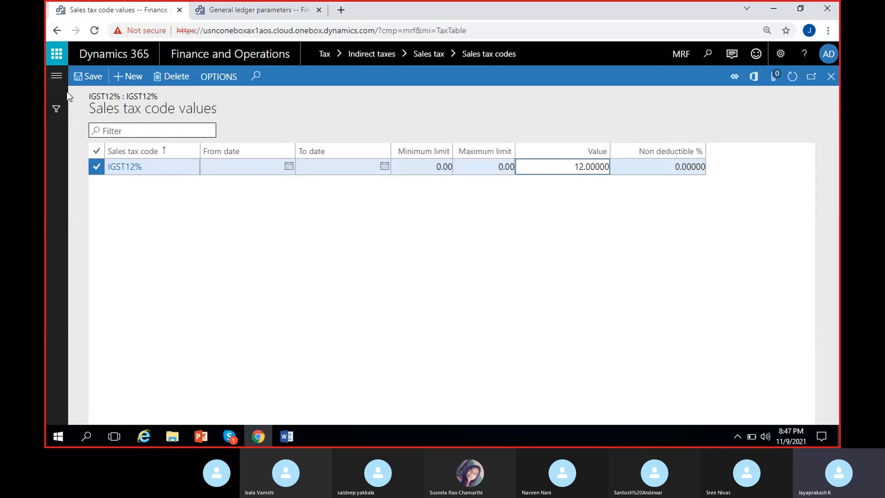
left_click(825, 85)
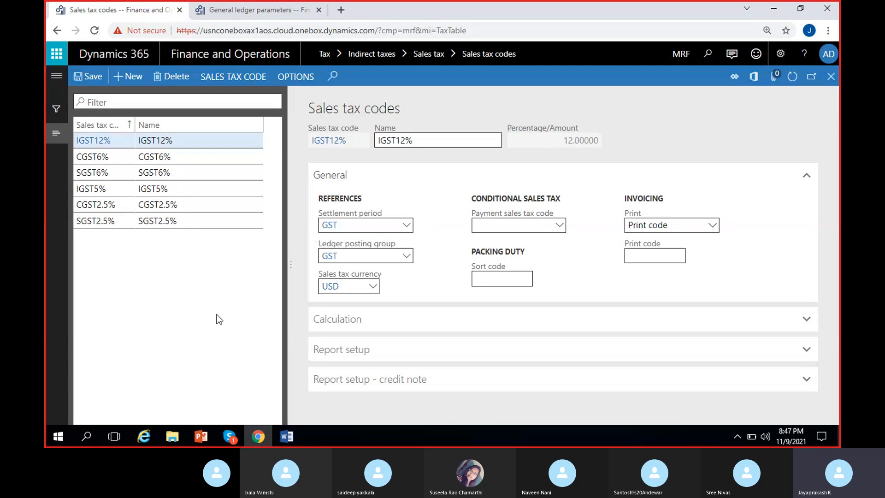
Review the Sales tax groups and Item sales tax groups entries in the Word notes and return to the Sales tax codes page in Chrome.
left_click(290, 438)
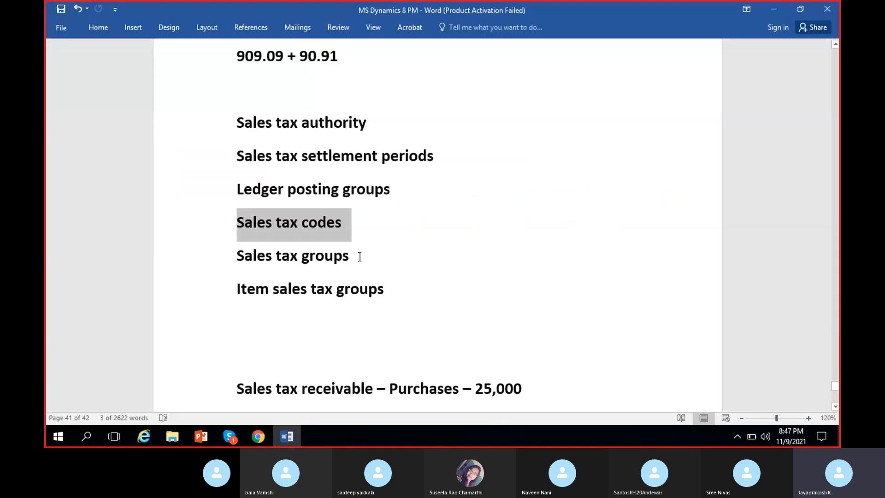
left_click_drag(358, 255, 244, 256)
left_click_drag(343, 291, 242, 289)
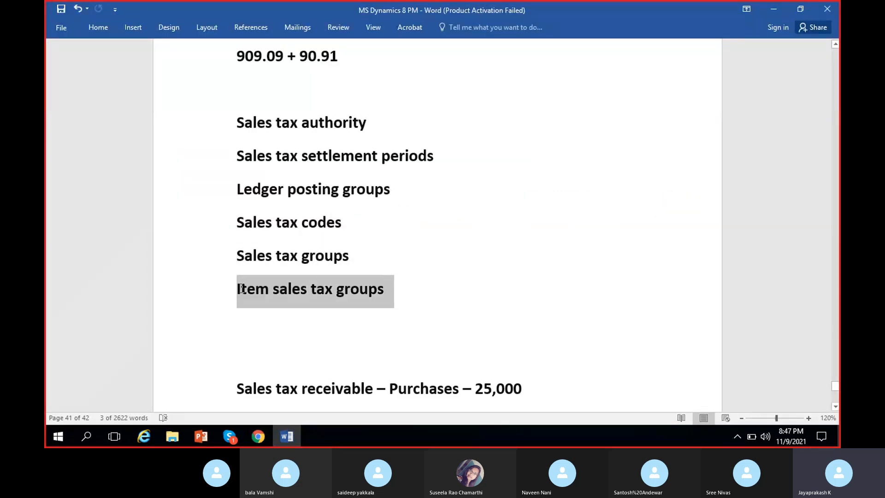
left_click(296, 344)
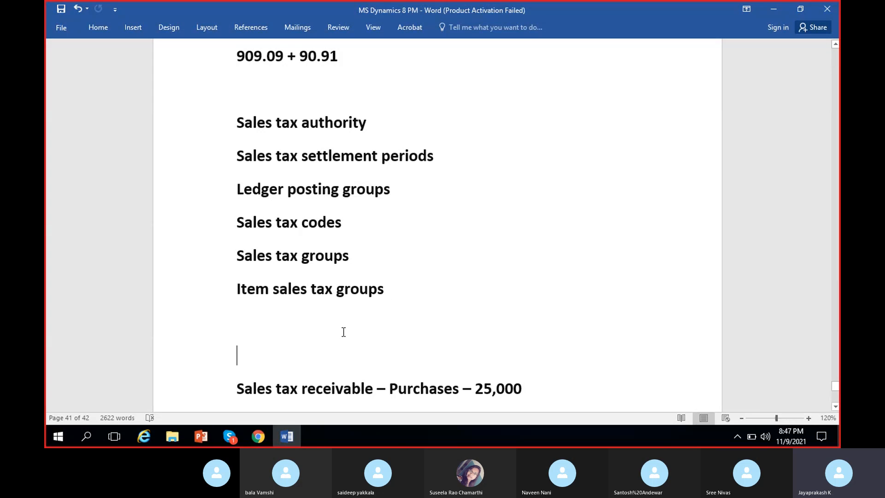
left_click(267, 433)
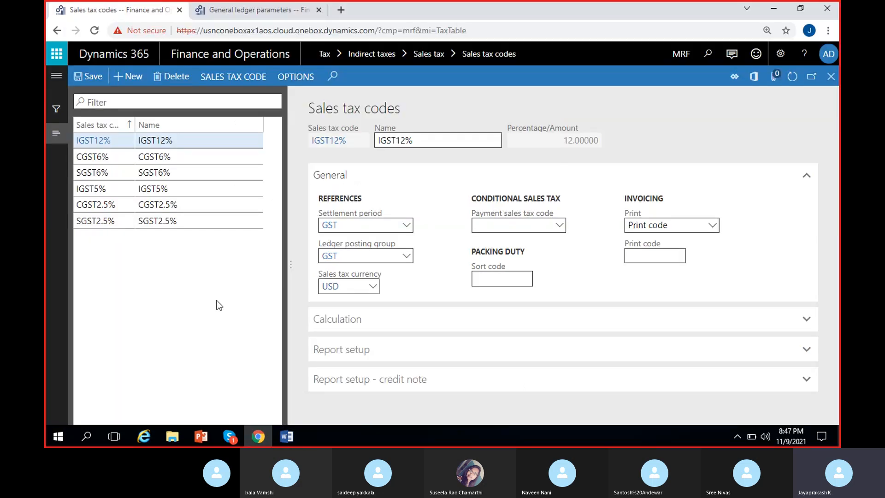
left_click(163, 142)
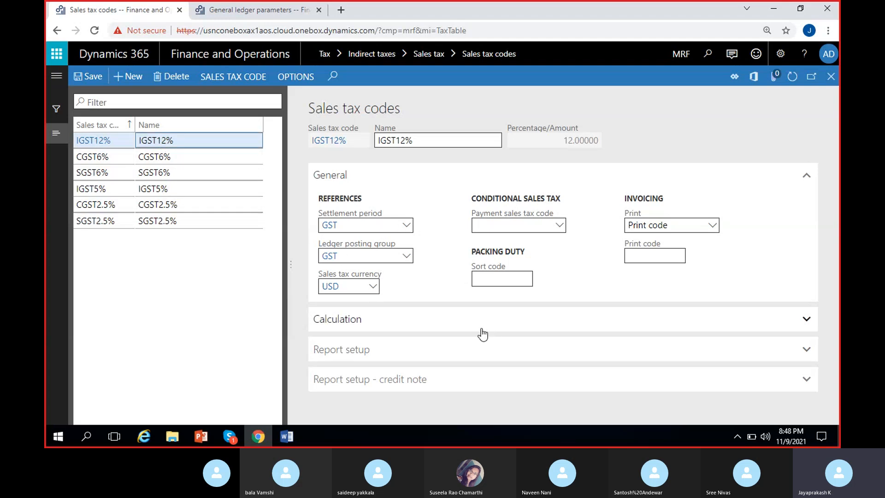
left_click(236, 77)
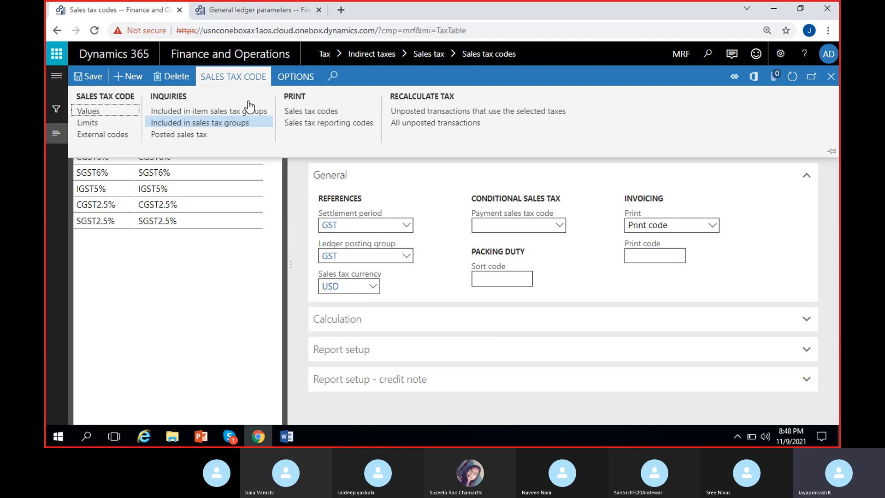
left_click(226, 298)
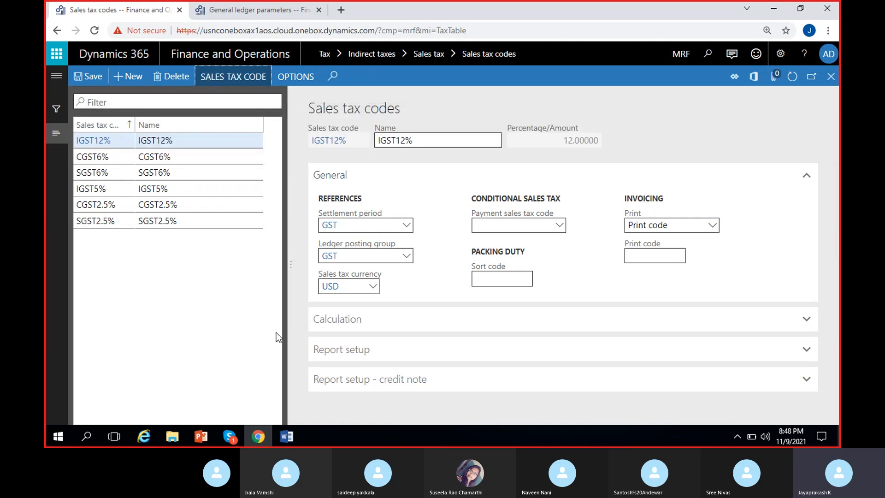
left_click(260, 436)
left_click(259, 436)
left_click(57, 75)
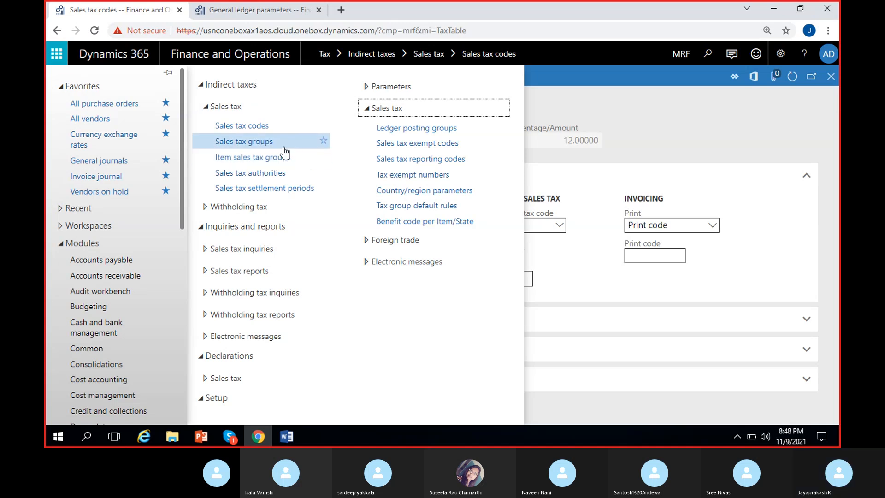
left_click(586, 157)
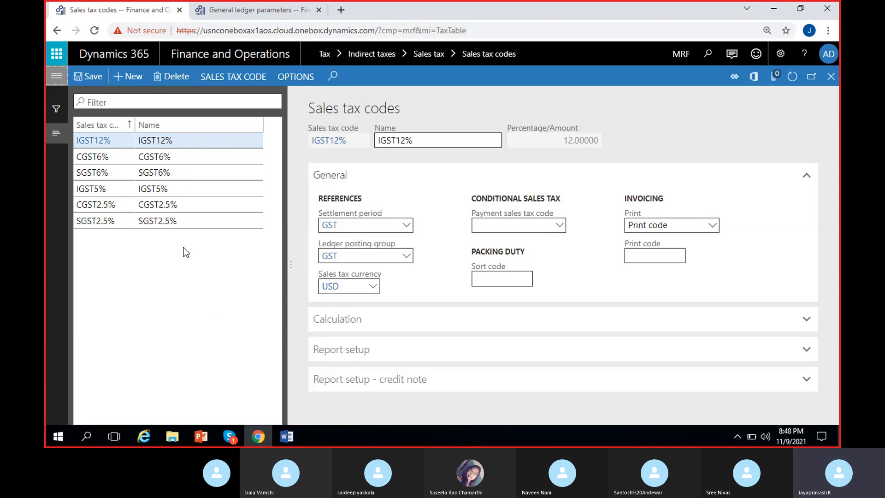
Review the list of sales tax setup items in the Word notes and switch to the Skype call.
left_click(286, 436)
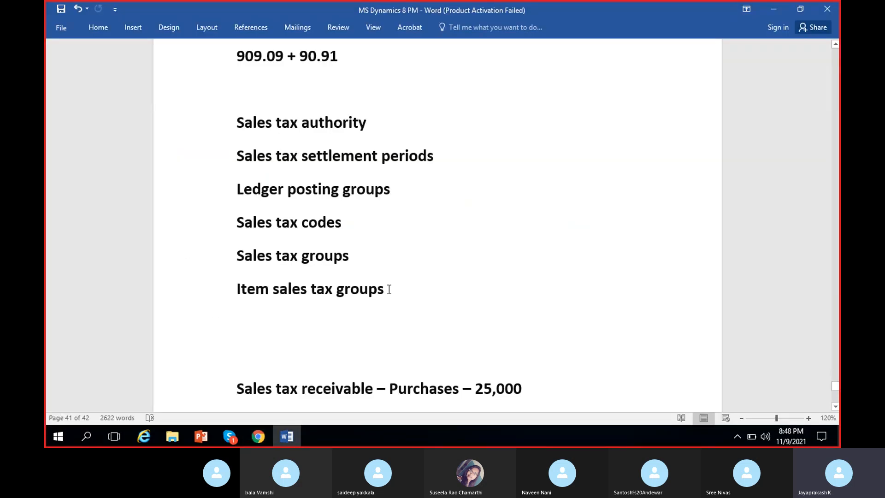
left_click_drag(391, 289, 231, 135)
left_click(358, 226)
left_click(264, 431)
left_click(236, 434)
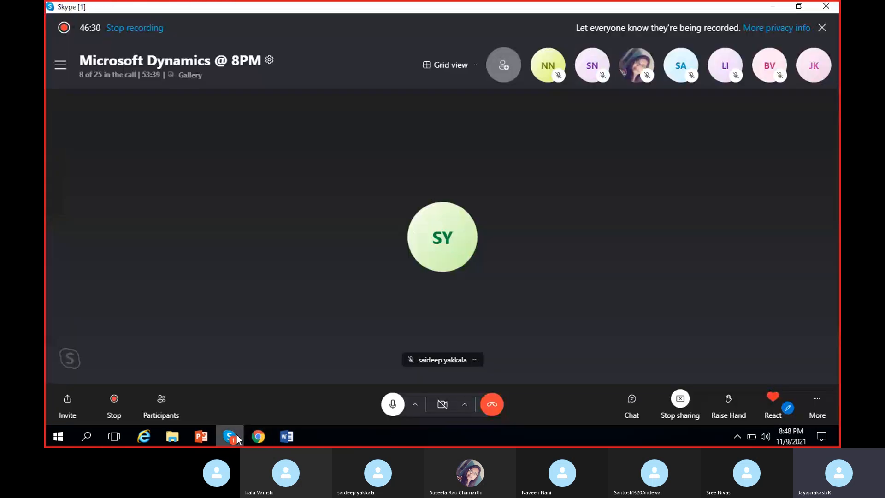